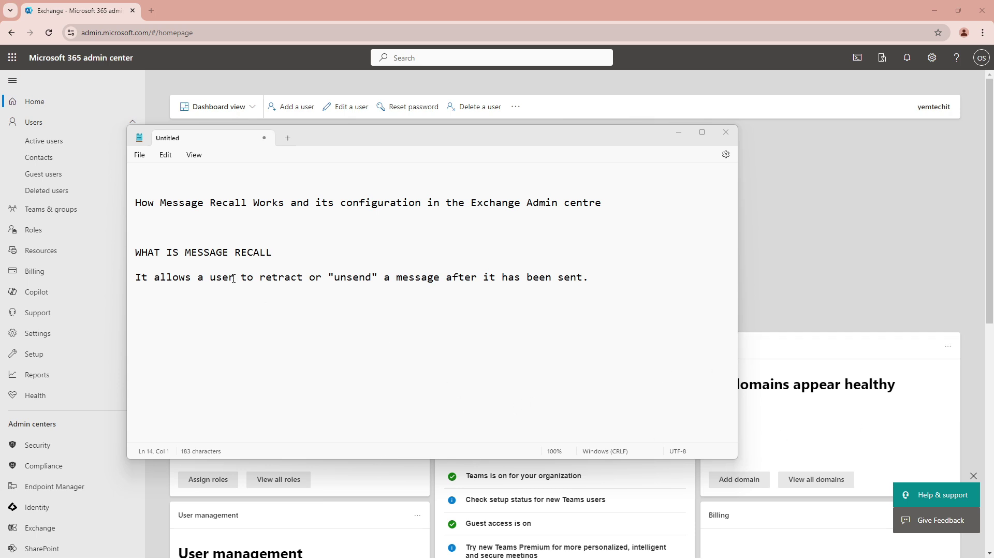
Review the message recall notes, then open Exchange from the Admin centers list.
left_click(145, 206)
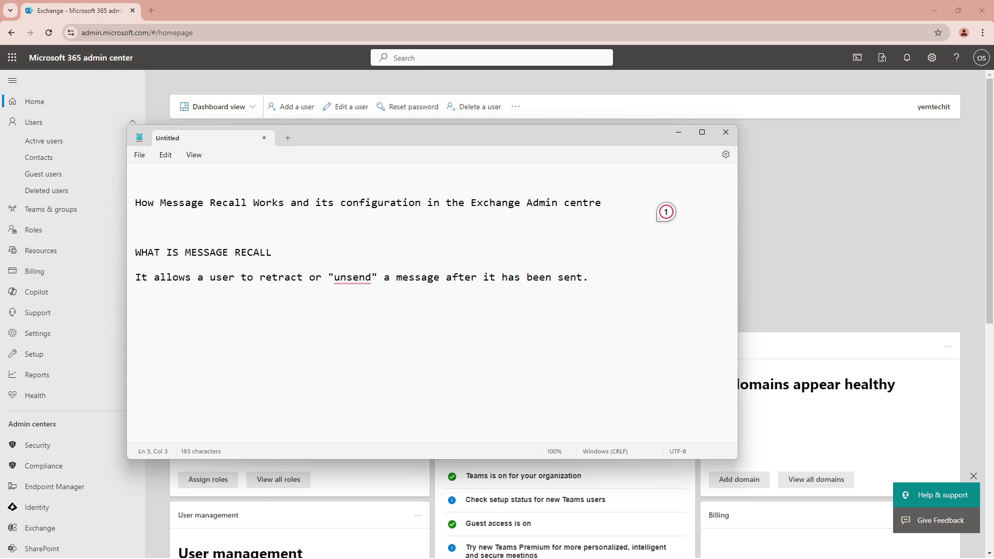
left_click(477, 253)
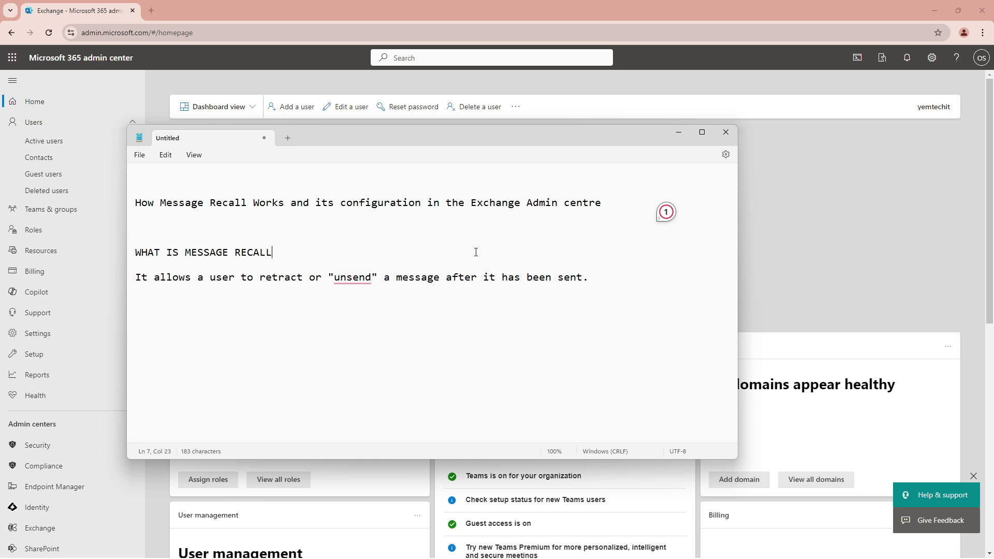
left_click(678, 132)
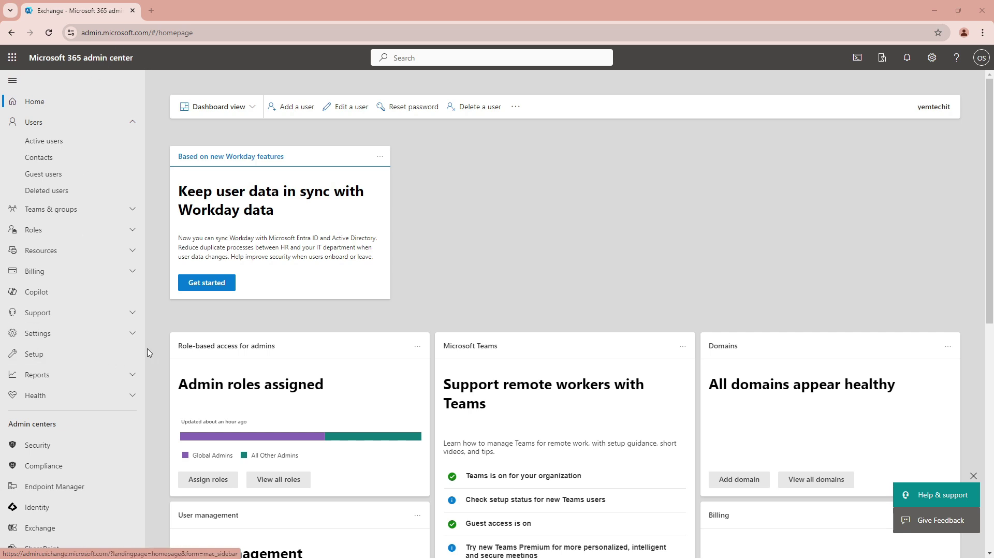
scroll(94, 409, "down", 2)
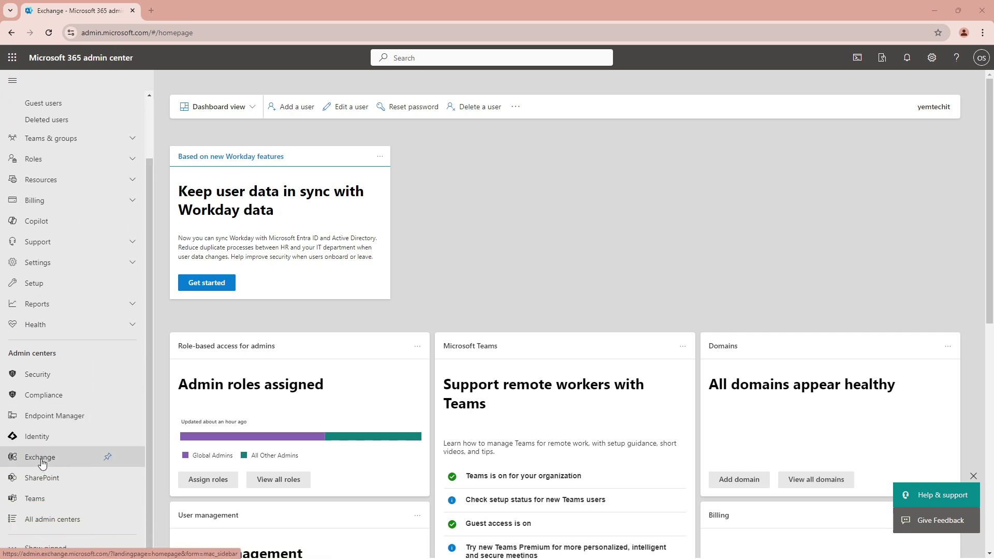
left_click(42, 458)
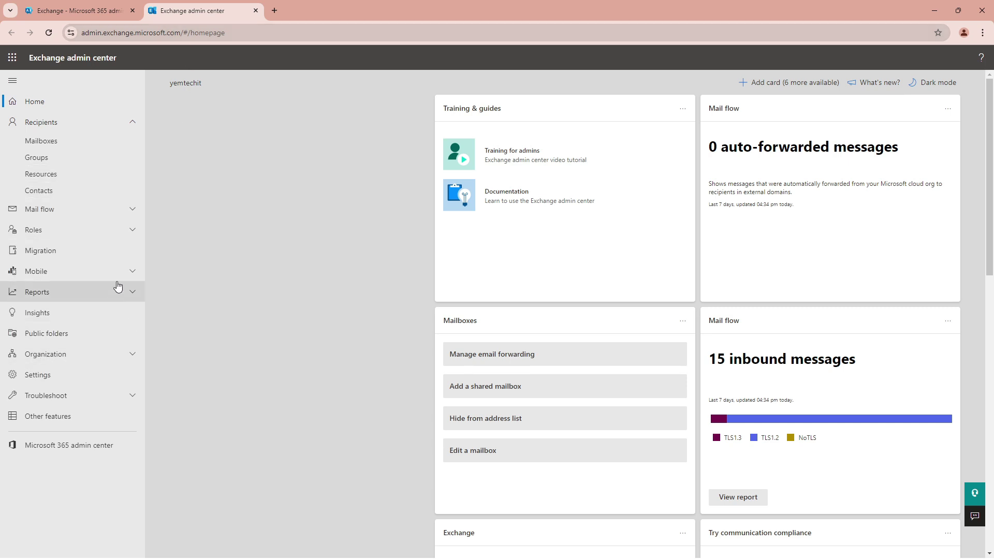
Under Settings > Mail flow, enable cloud-based message recall, including recall of already-read messages.
left_click(39, 379)
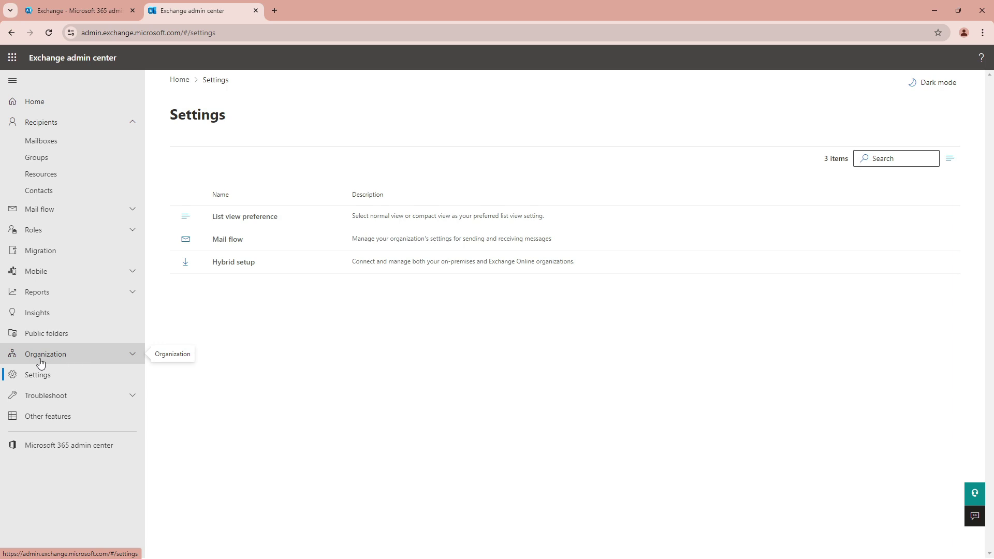
left_click(237, 244)
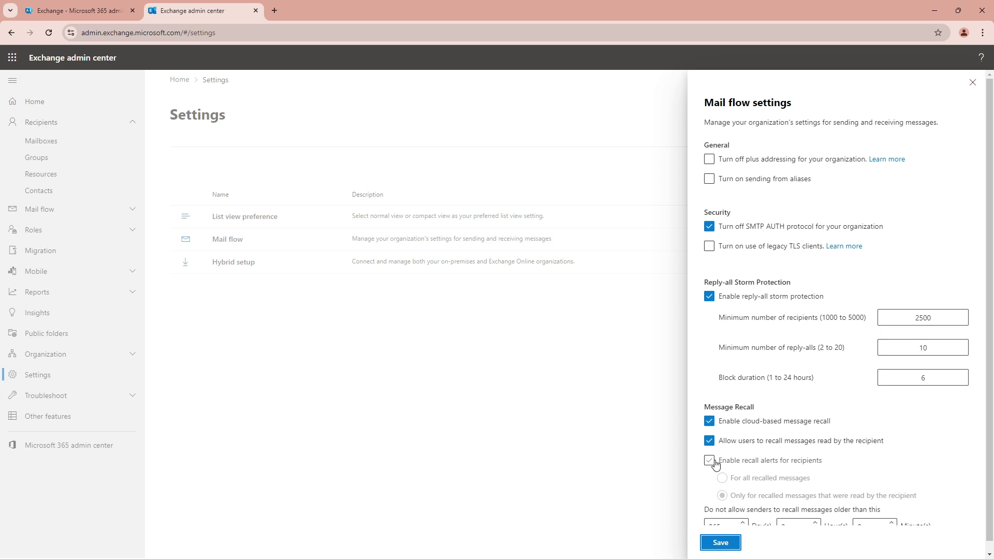
Leave 'Enable recall alerts for recipients' unchecked and close the Mail flow settings panel.
left_click(713, 463)
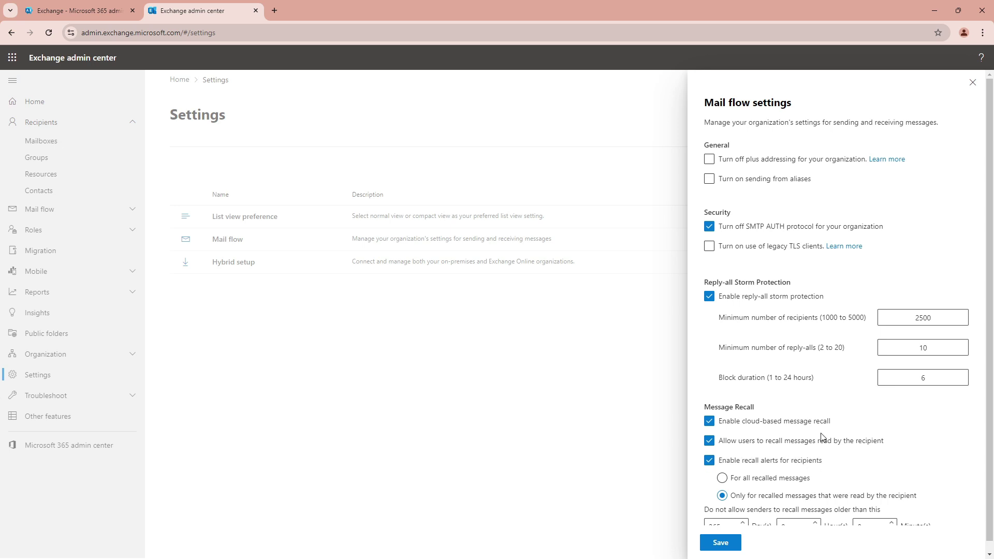
scroll(839, 449, "down", 1)
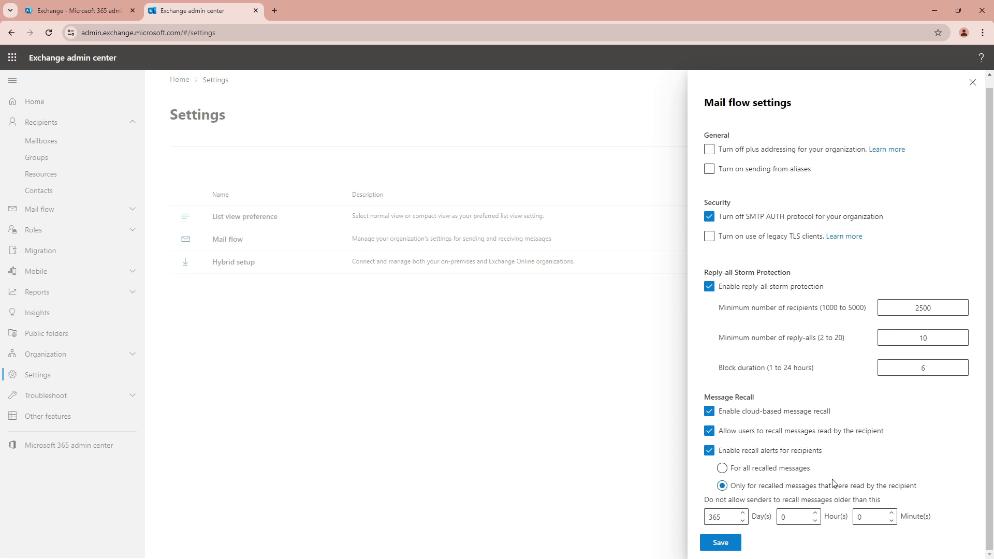
left_click(710, 451)
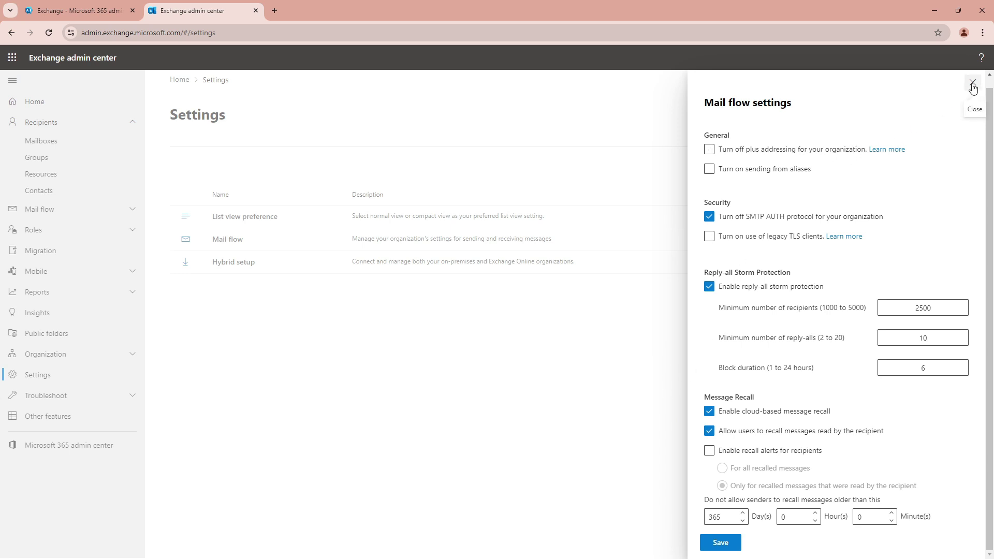
left_click(973, 86)
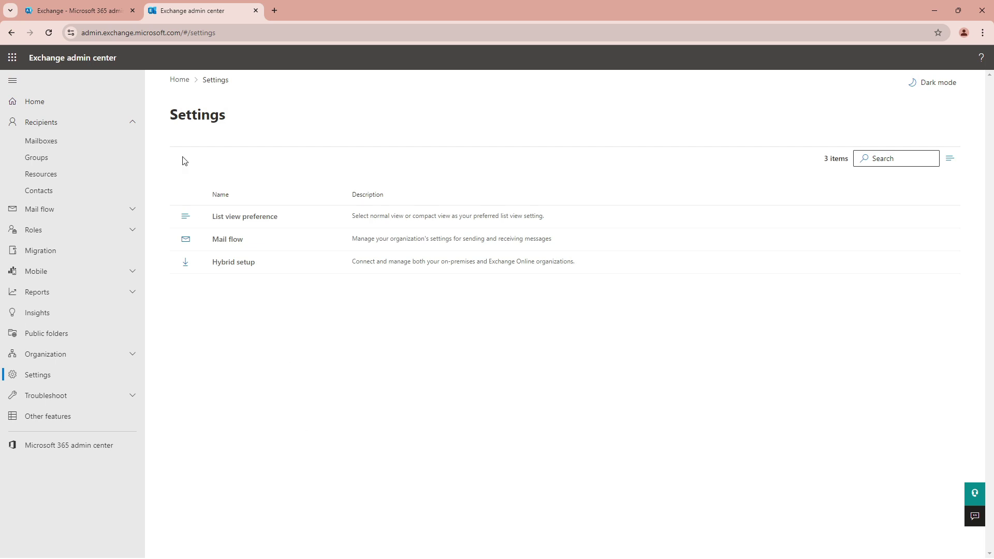
In Microsoft 365 admin center's Active users list, open the last user's details panel.
left_click(59, 11)
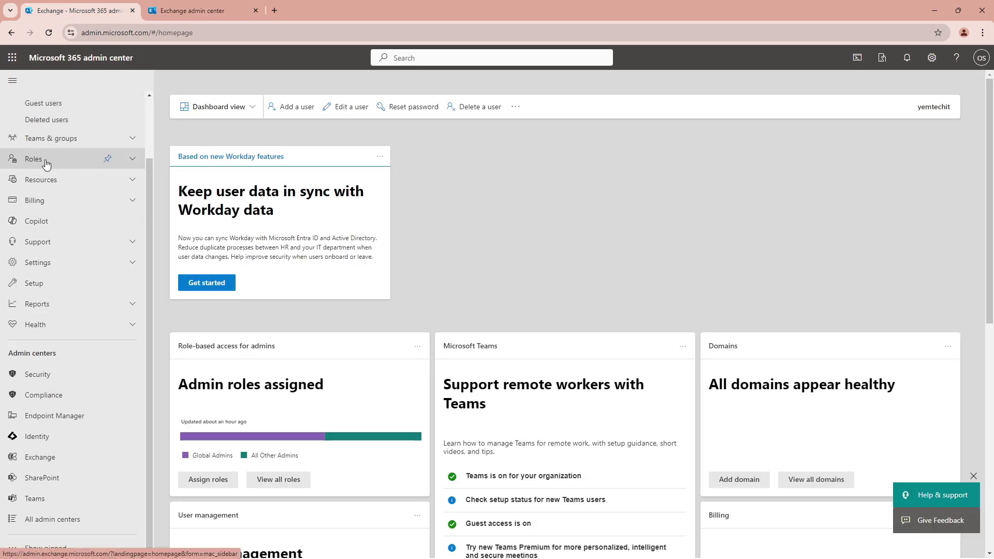
scroll(101, 160, "up", 3)
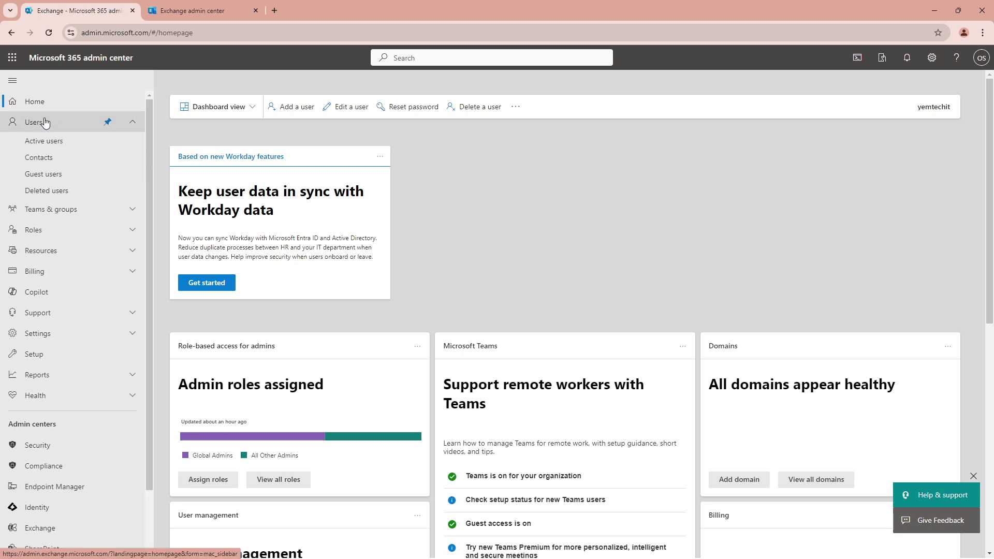
left_click(62, 129)
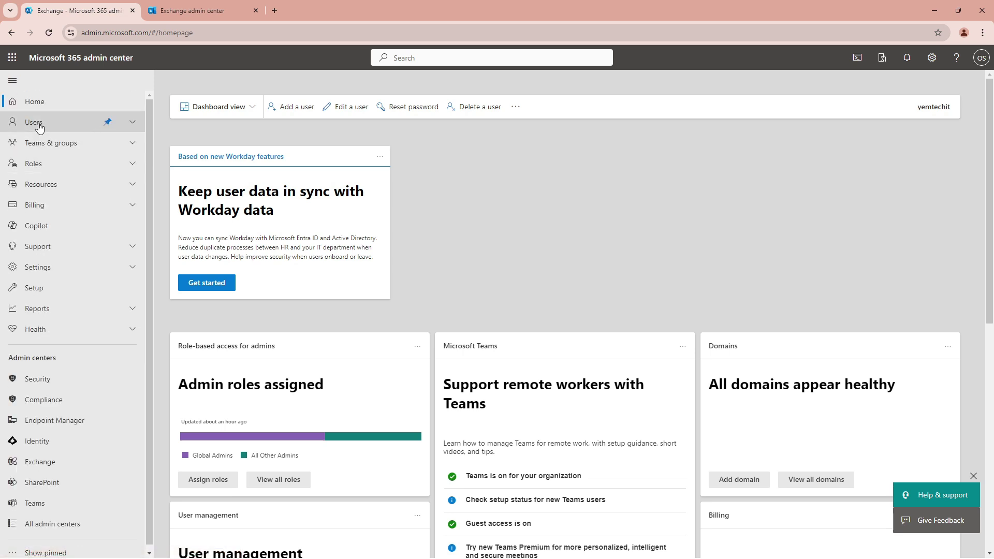
left_click(40, 124)
left_click(37, 141)
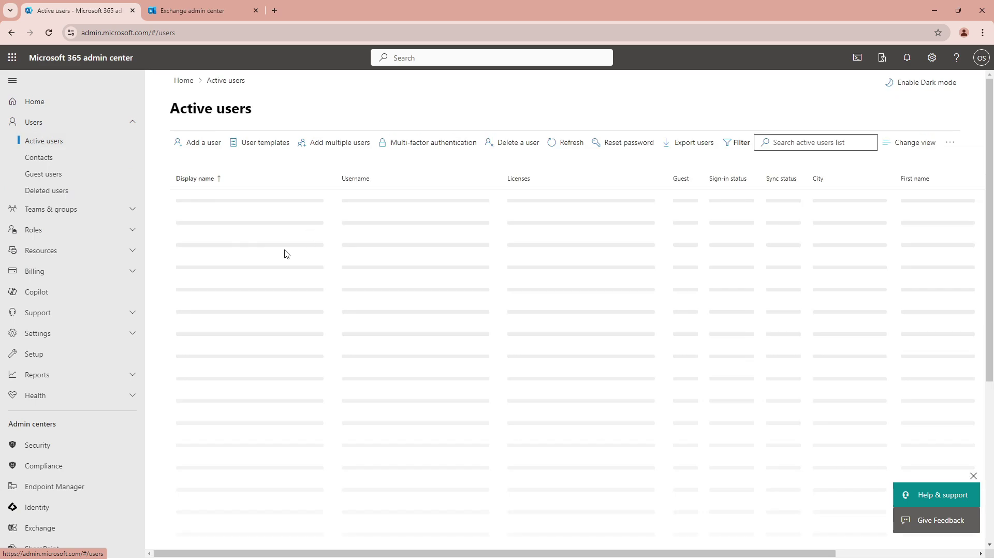
scroll(257, 362, "down", 5)
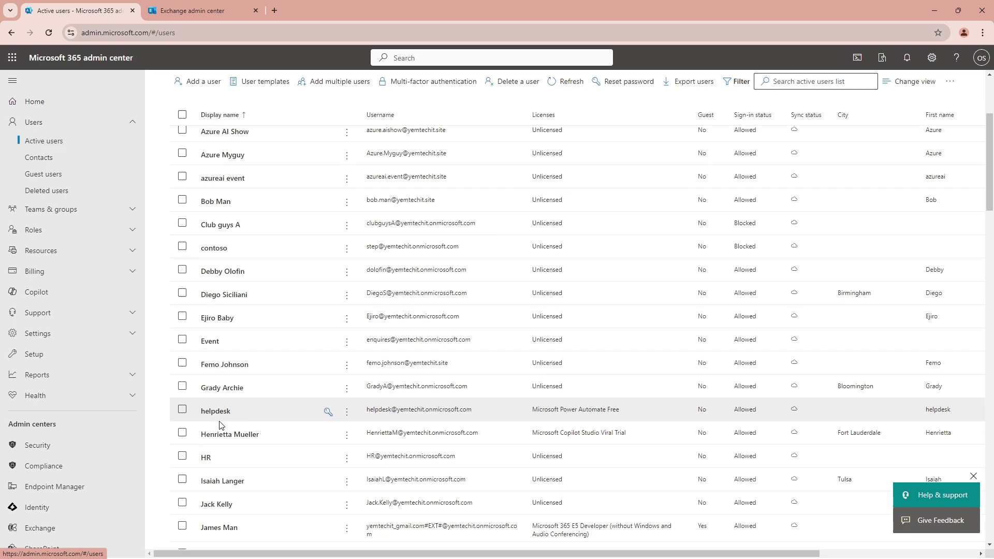
scroll(238, 466, "down", 15)
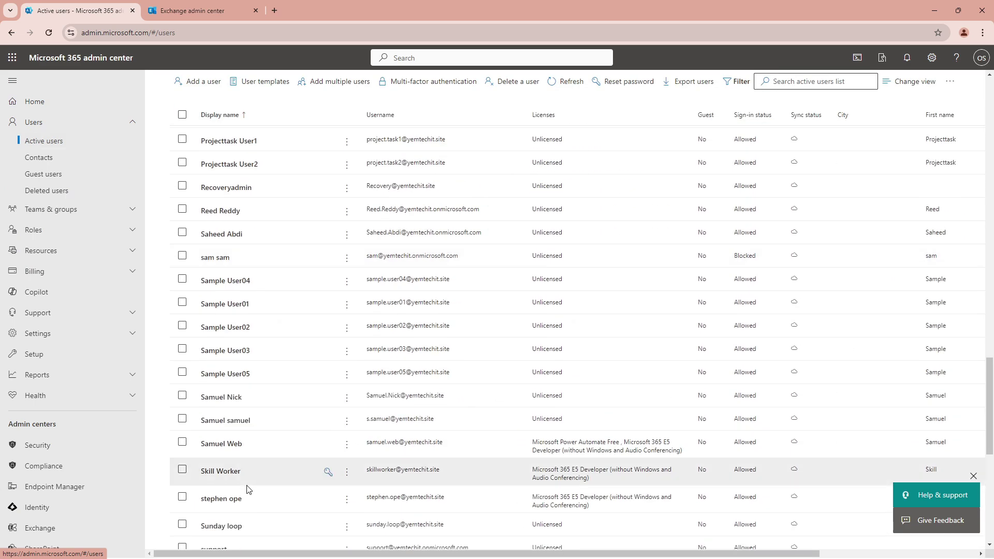
scroll(251, 490, "down", 5)
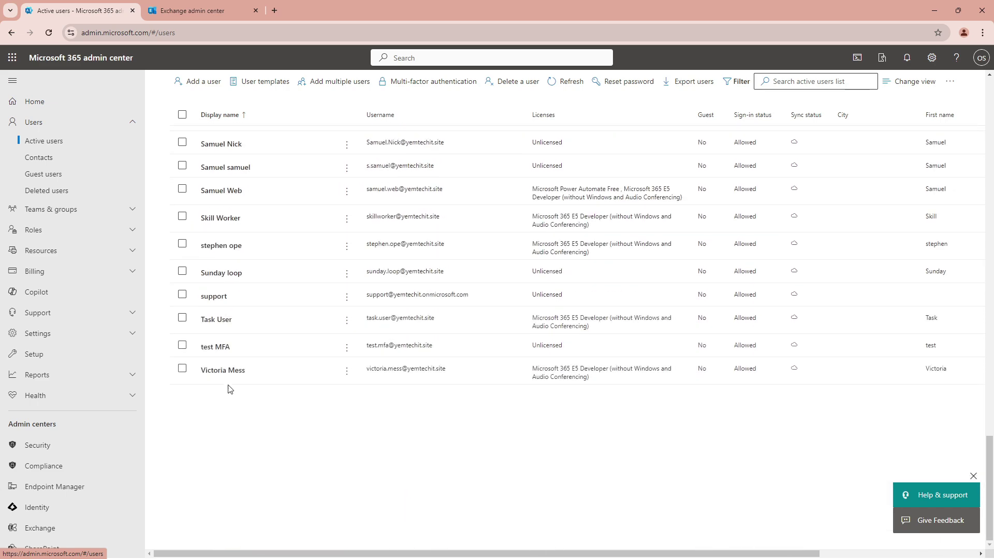
left_click(220, 379)
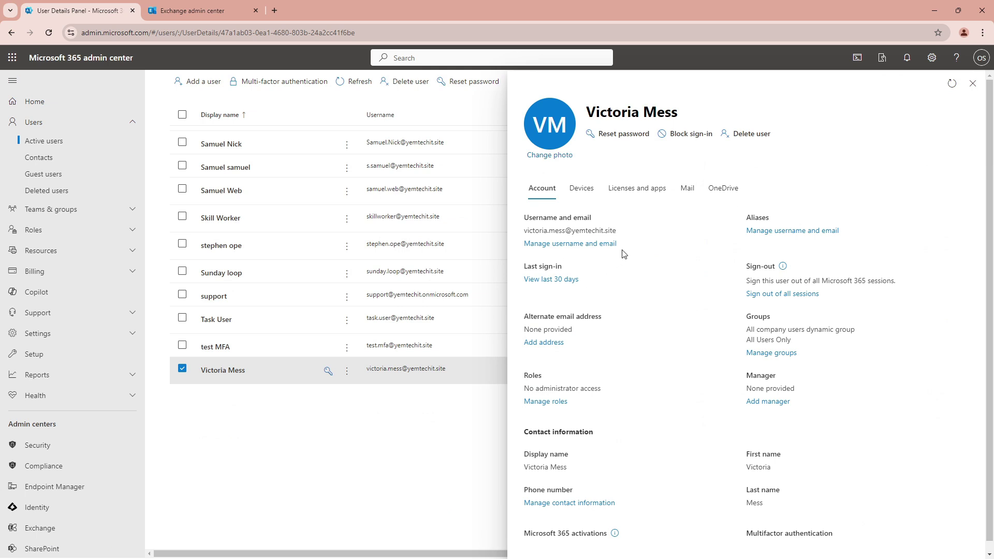
Copy the test user's username shown under Username and email.
left_click_drag(617, 232, 524, 231)
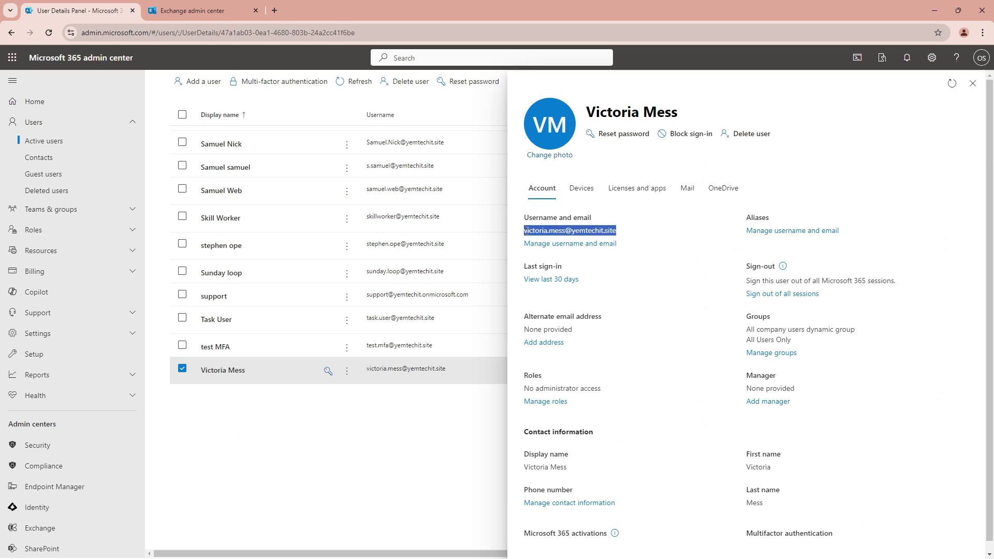
right_click(525, 231)
left_click(547, 246)
Load office.com in a new Chrome incognito window.
left_click(982, 34)
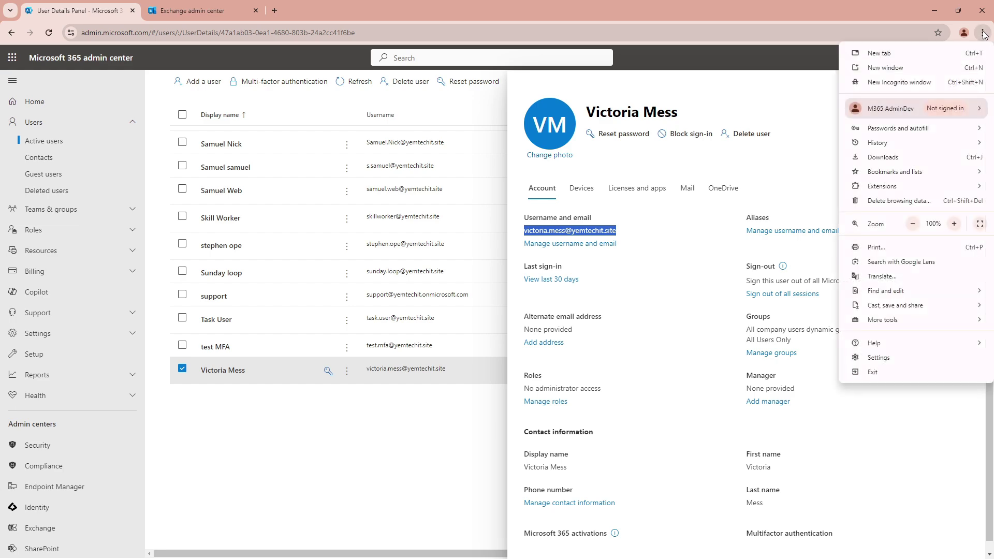
left_click(890, 83)
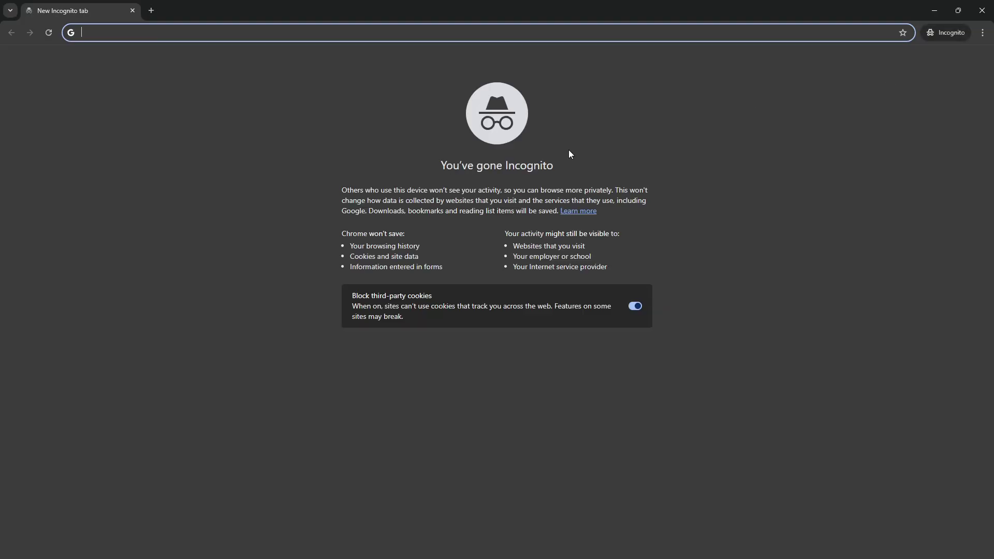
type("of")
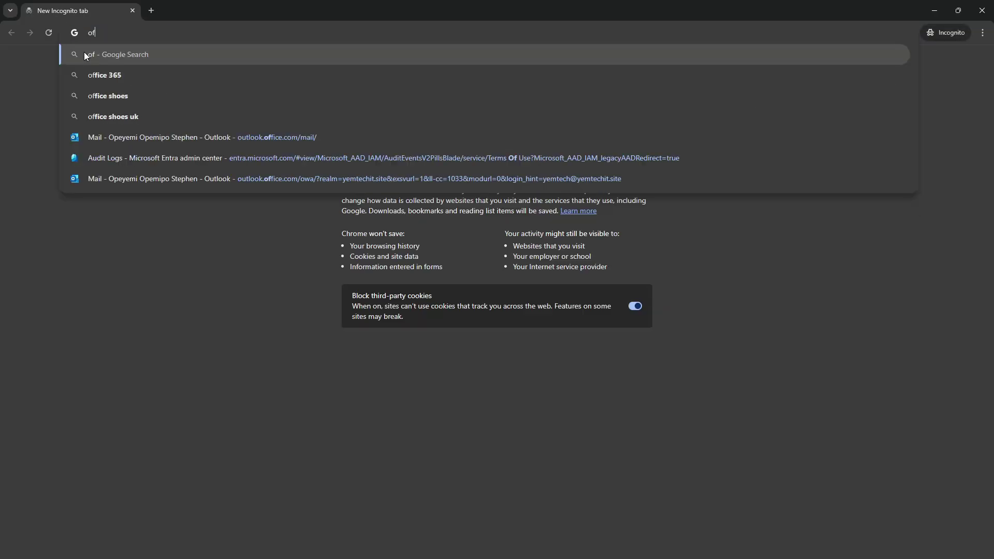
type("fice.com")
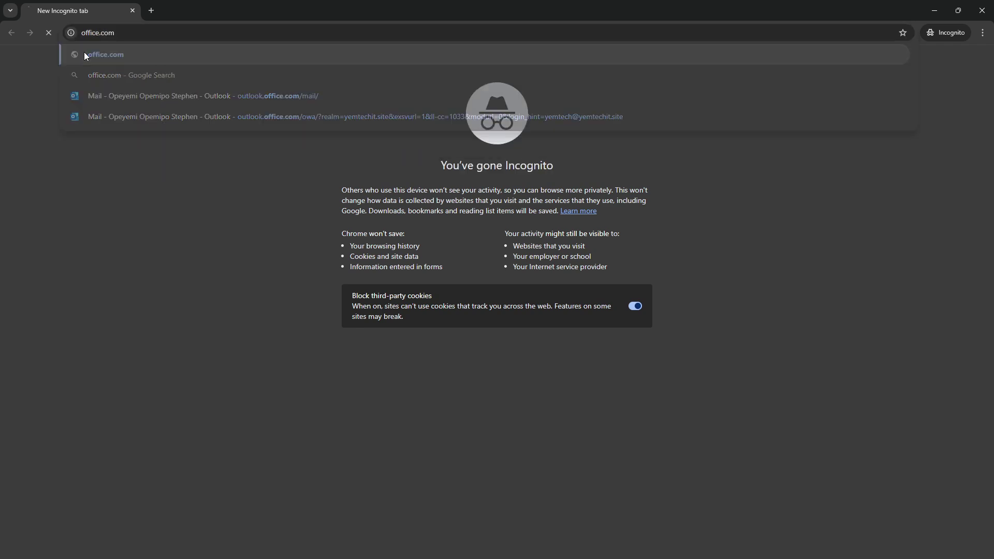
key("Return")
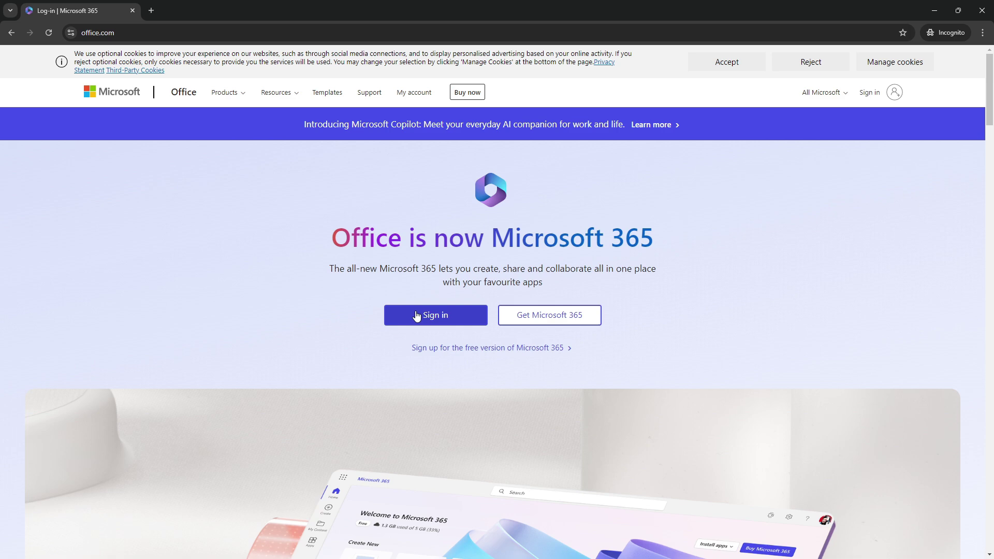
Sign in with the pasted test username to reach the password prompt.
left_click(416, 316)
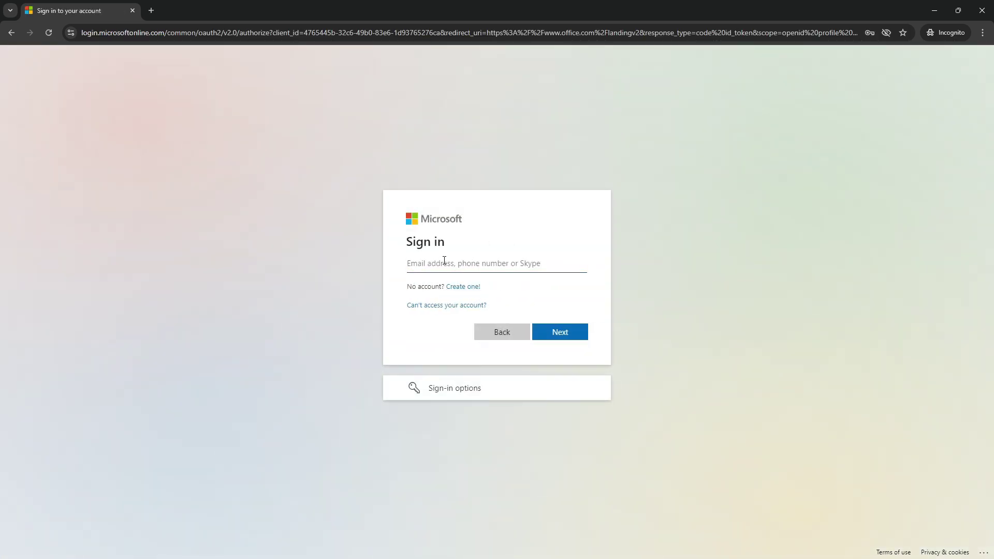
key("ctrl+v")
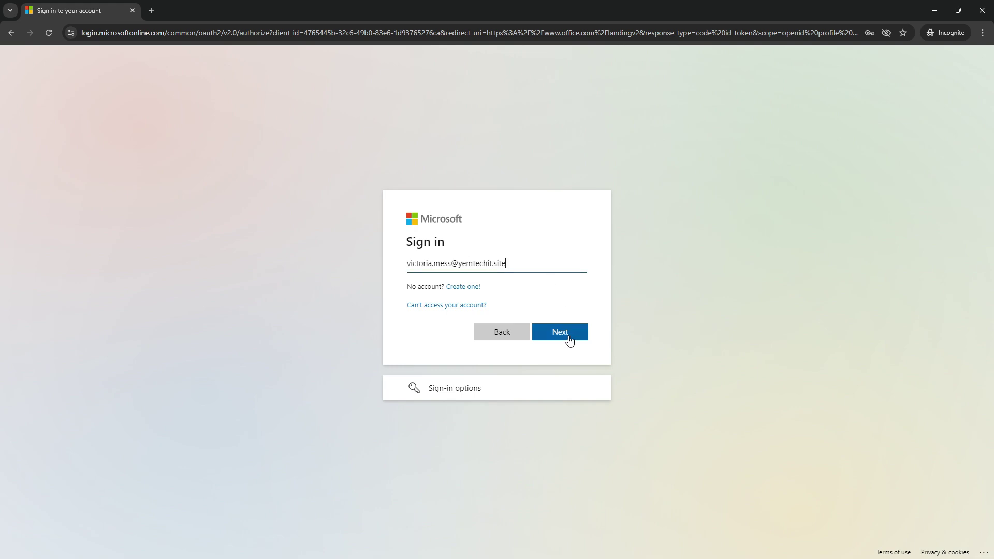
left_click(563, 333)
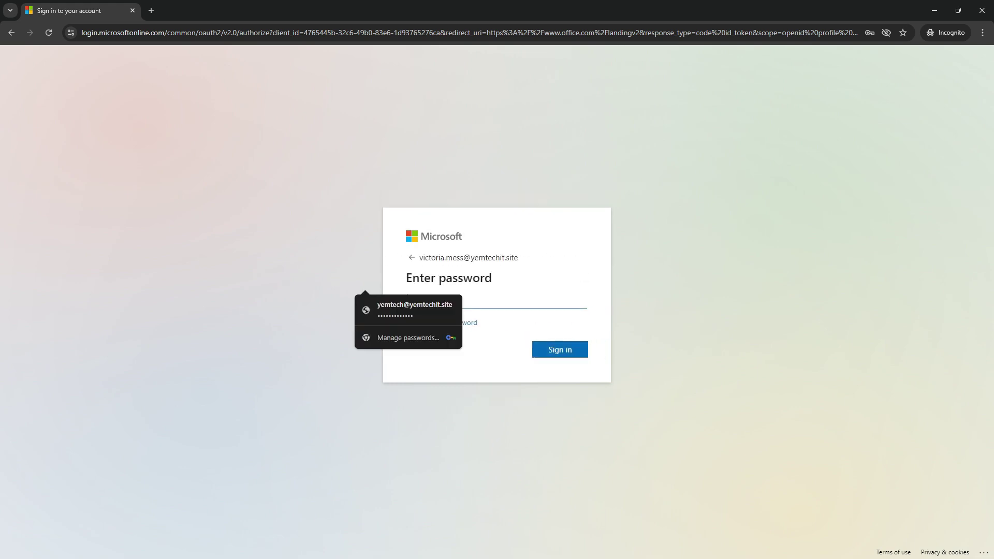
key("alt+Tab")
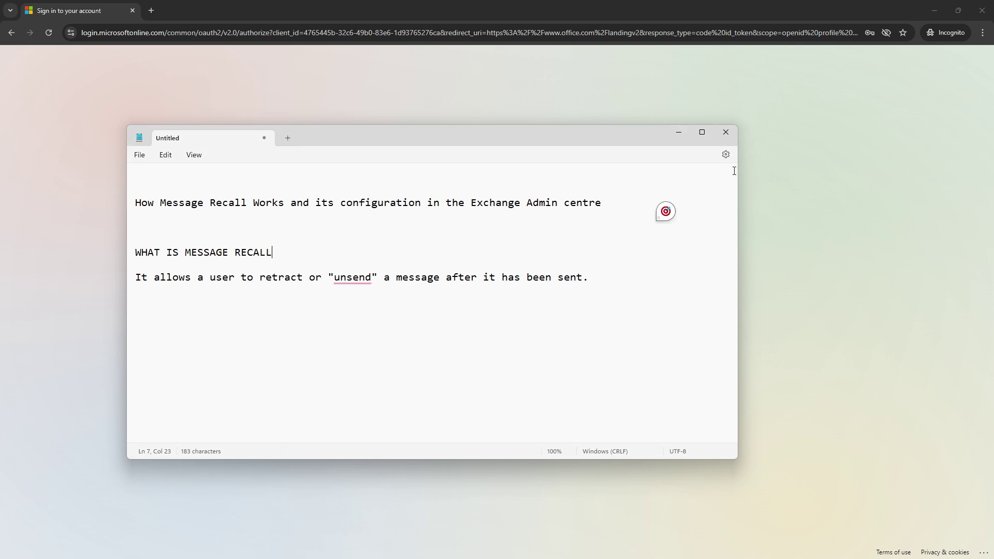
left_click(678, 132)
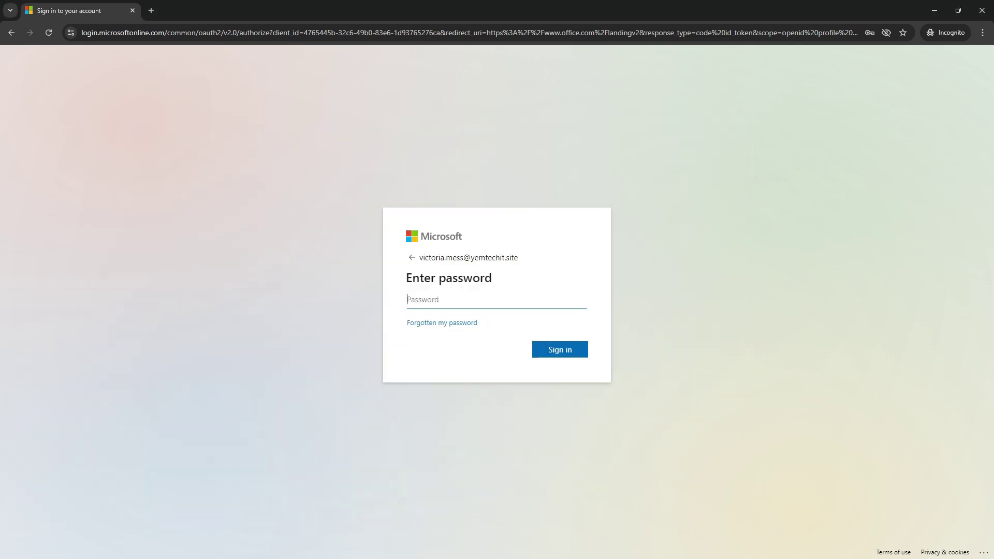
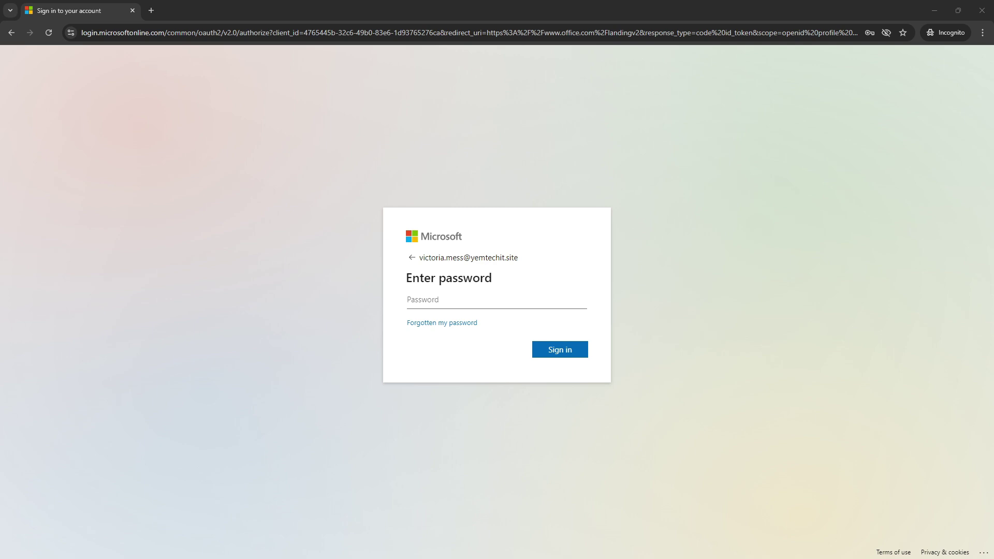
Sign in with the saved account password and decline staying signed in.
left_click(435, 304)
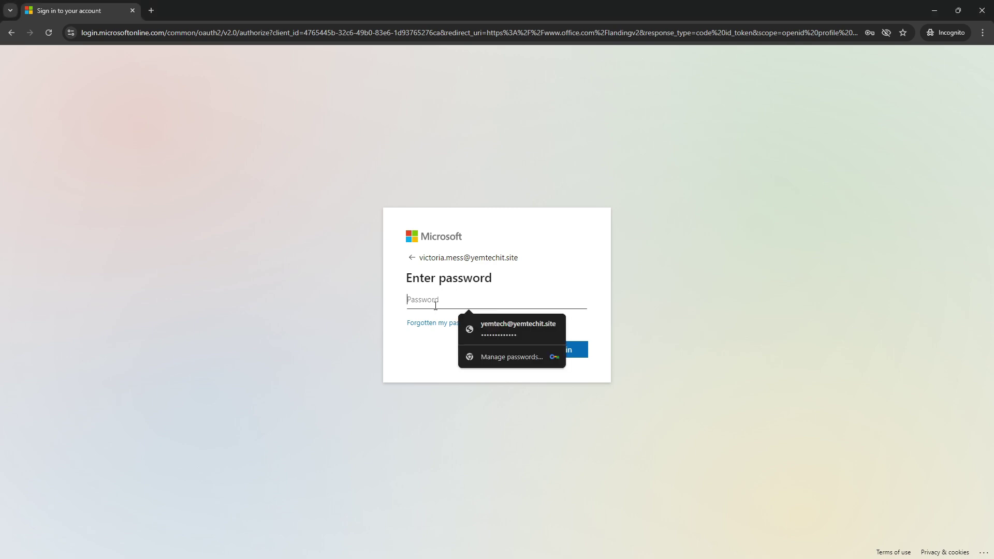
key("ctrl+v")
left_click(548, 346)
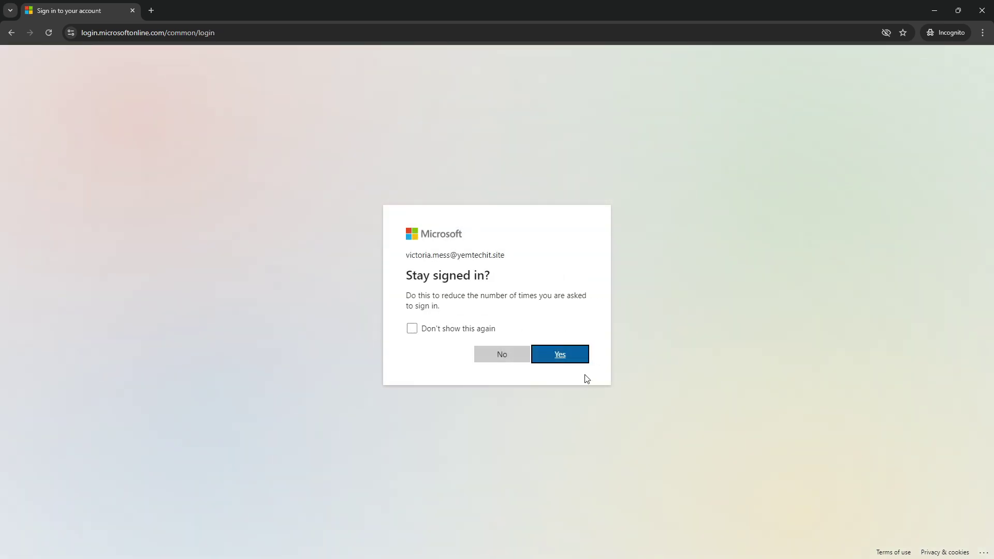
left_click(520, 357)
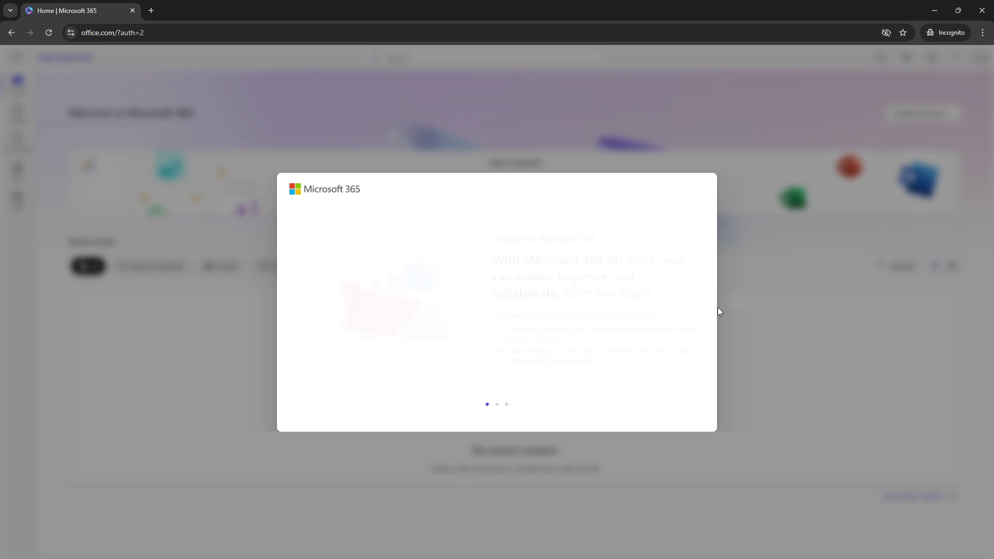
Get through the welcome carousel and tour tip, and bring up the Microsoft 365 apps list.
left_click(736, 304)
left_click(736, 303)
left_click(736, 304)
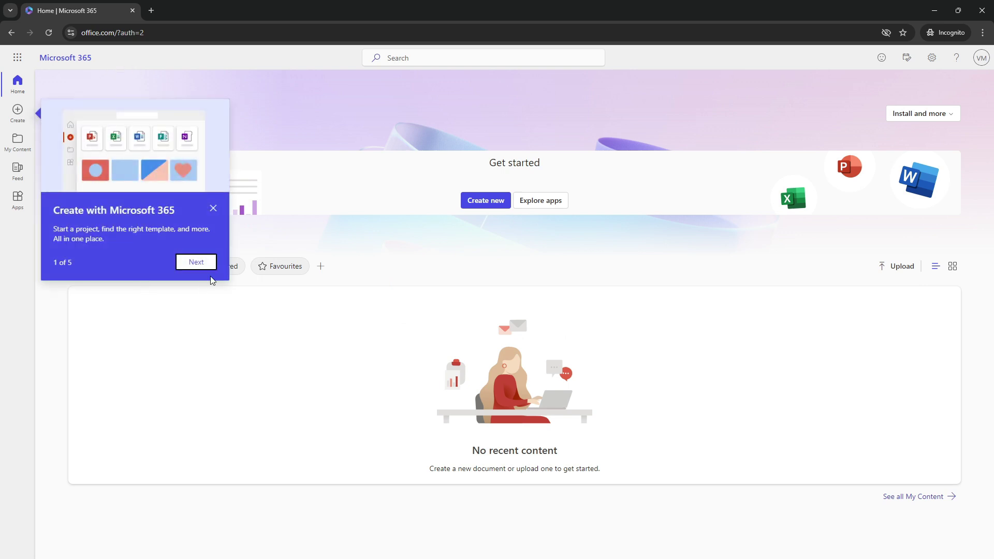
left_click(210, 266)
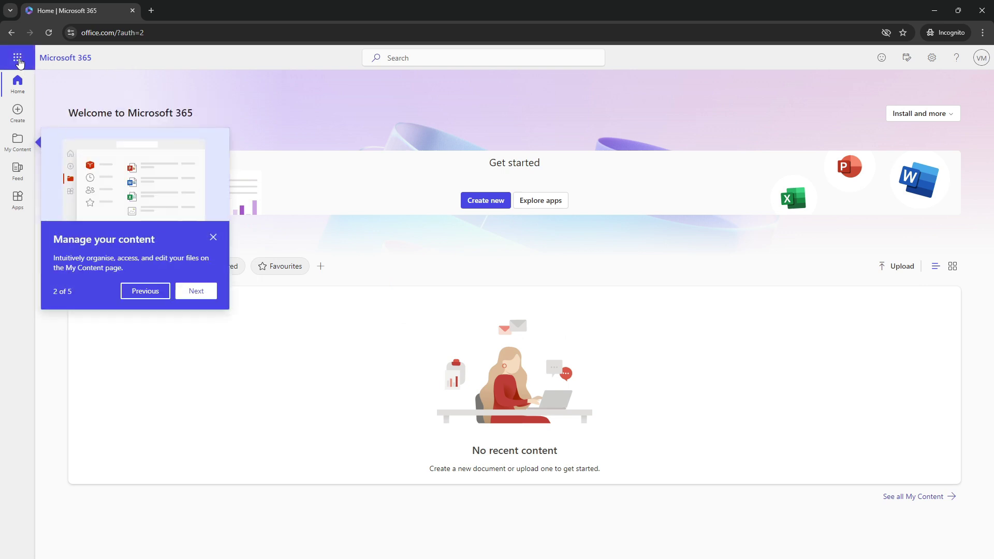
left_click(18, 59)
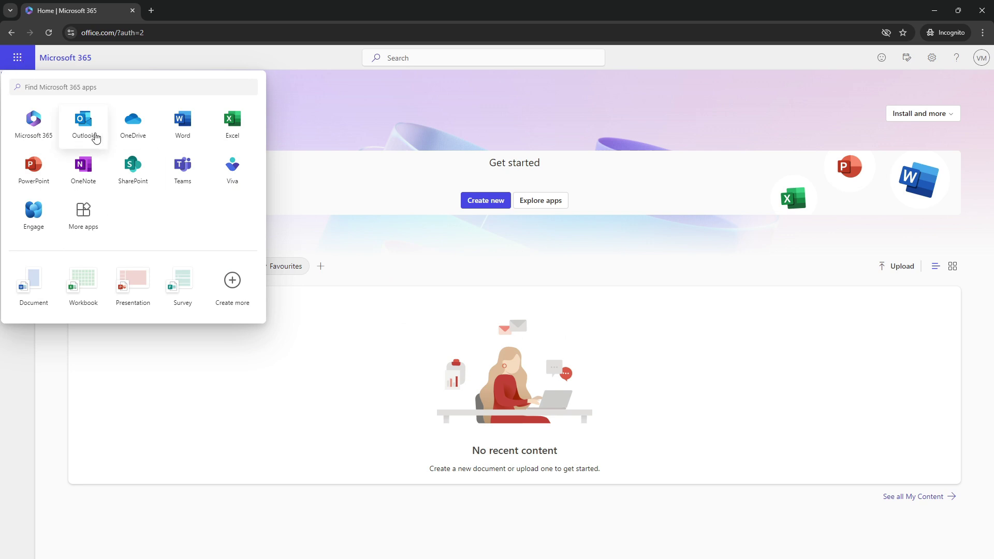
Open Outlook in a new tab, start a blank new email, and return to the admin center.
left_click(84, 122)
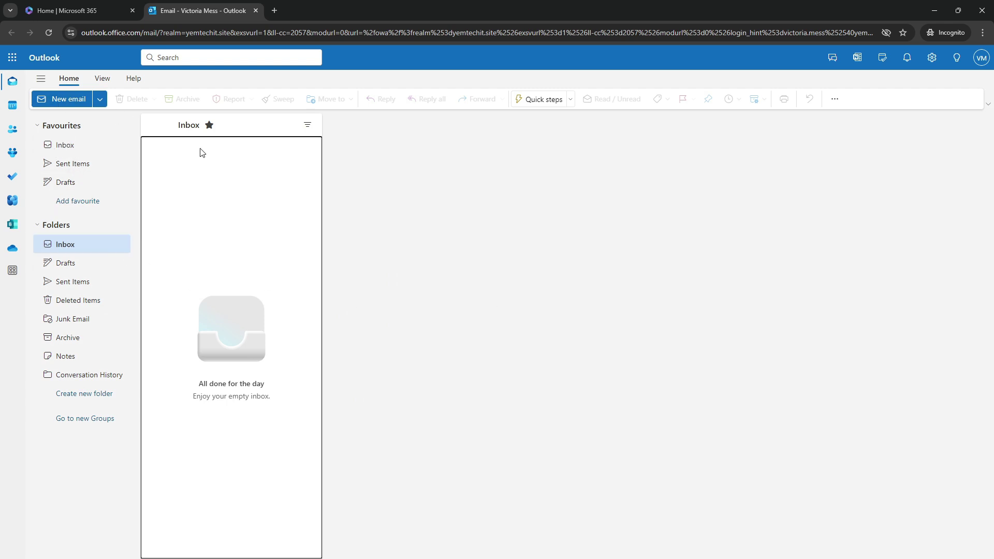
left_click(60, 100)
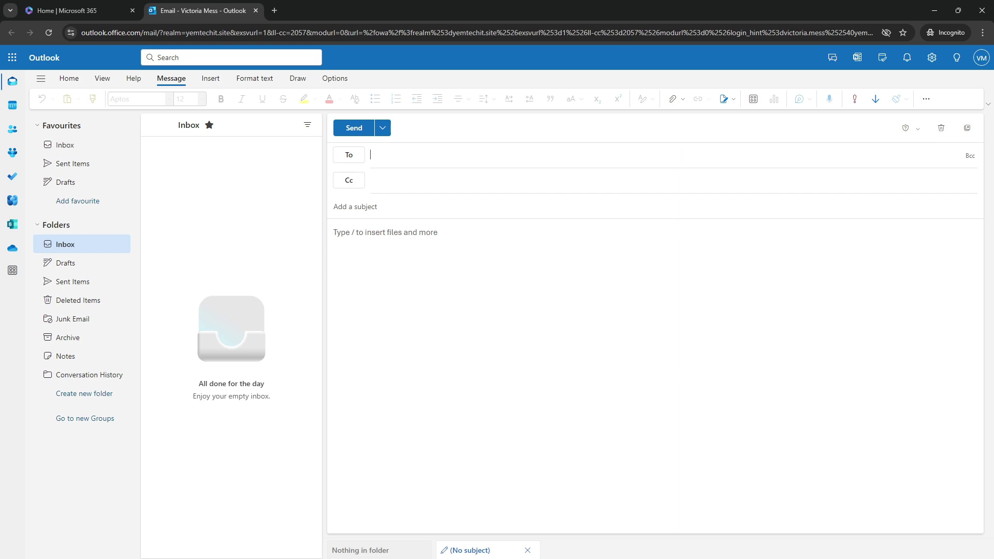
key("alt+Tab")
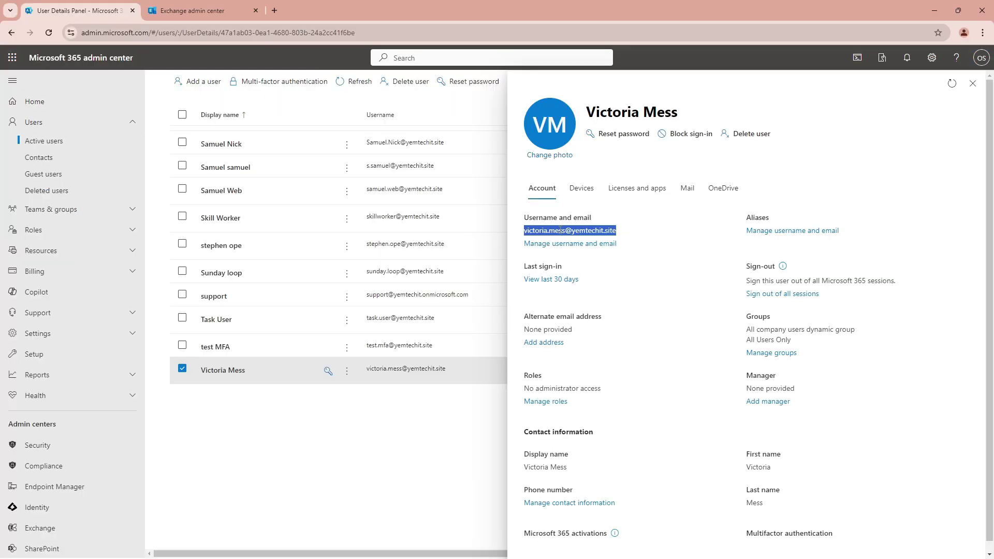
Close the user's details panel and go through Home back to the Active users list.
left_click(972, 83)
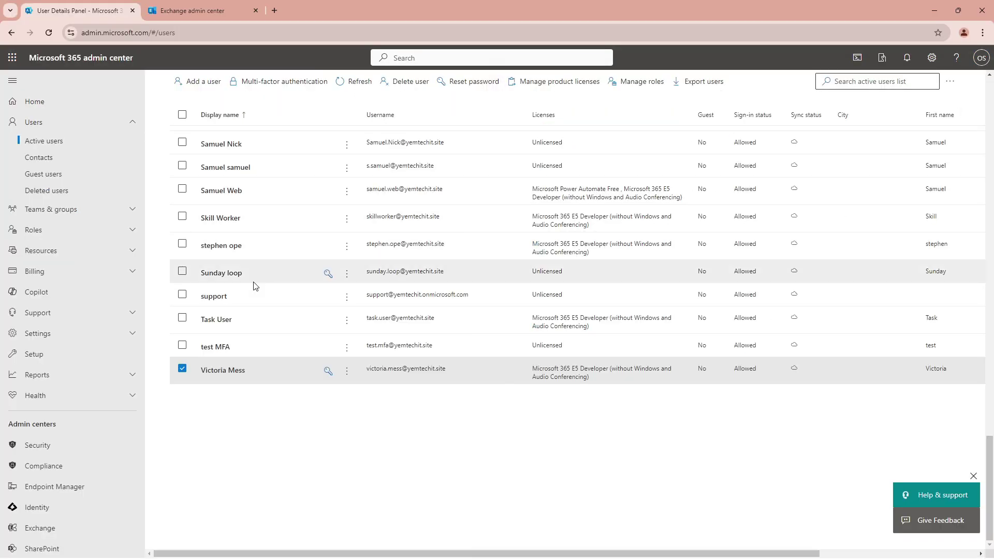
scroll(319, 439, "up", 3)
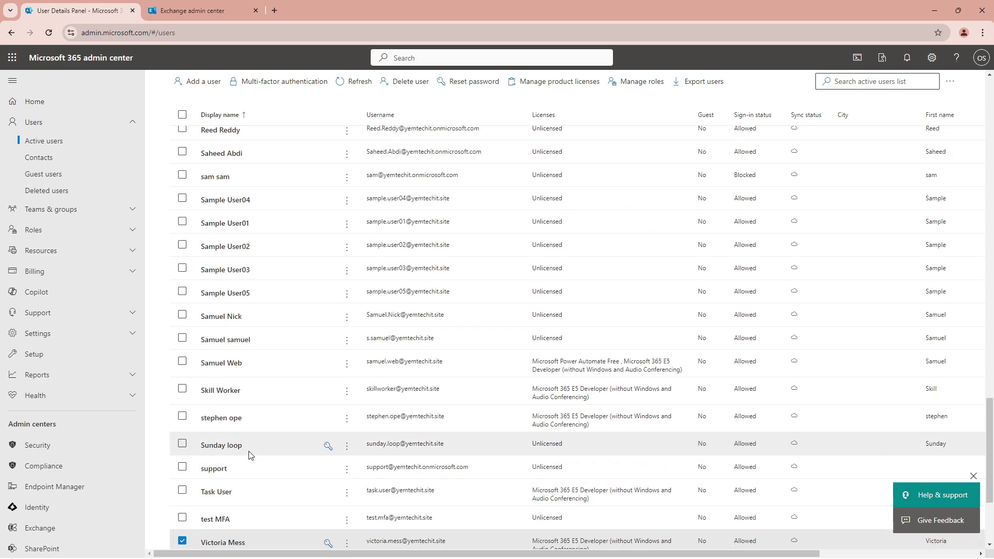
scroll(249, 454, "up", 3)
scroll(247, 443, "up", 3)
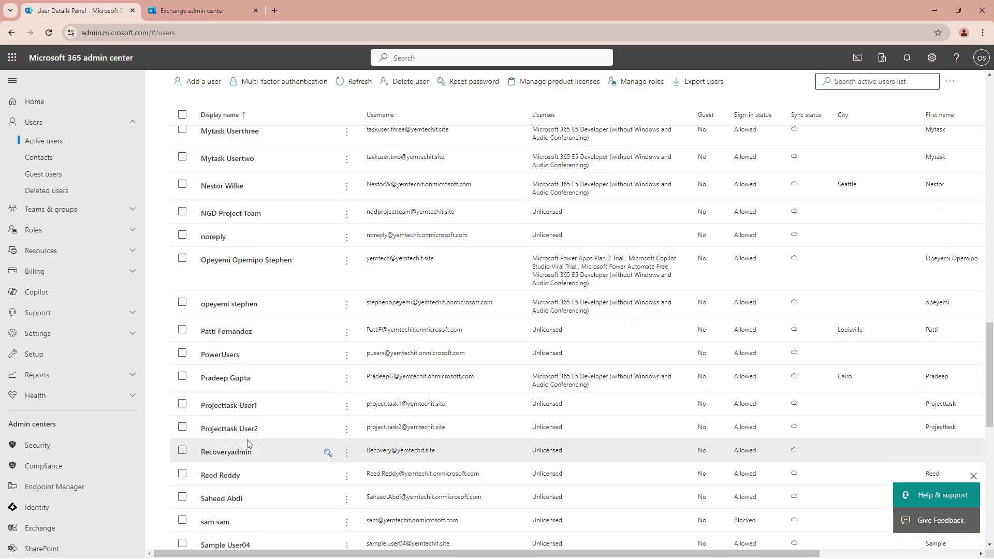
scroll(247, 440, "up", 3)
scroll(246, 439, "up", 6)
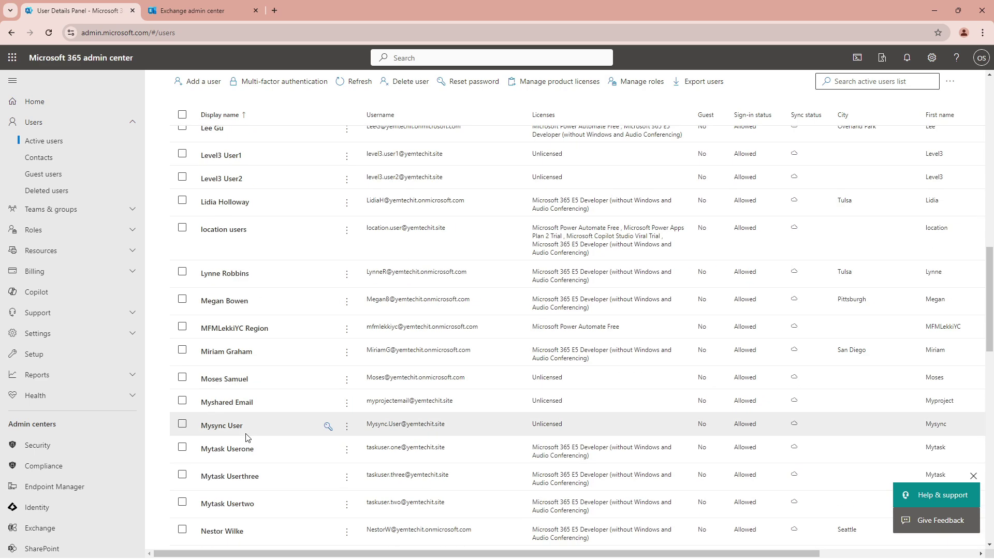
scroll(247, 433, "up", 12)
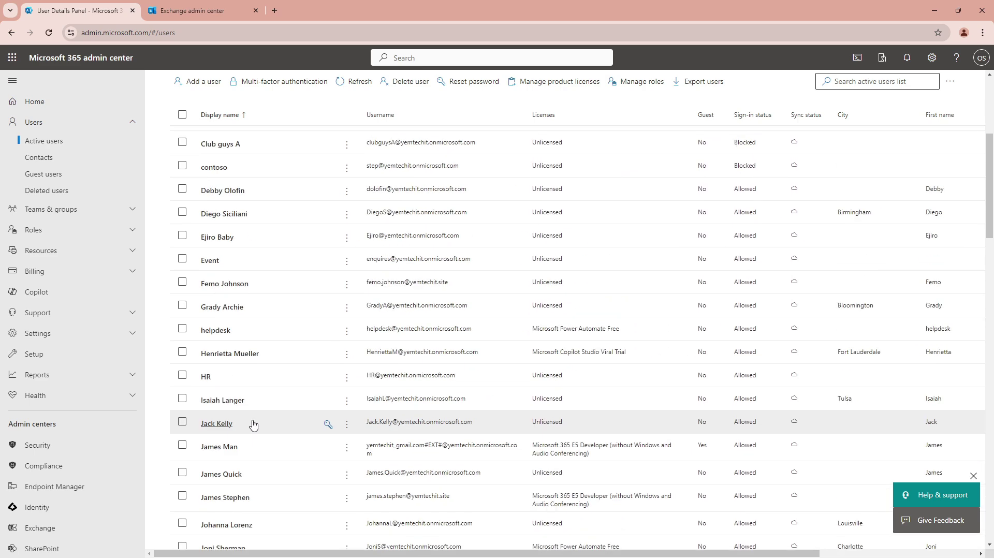
scroll(256, 409, "up", 1)
scroll(271, 381, "down", 3)
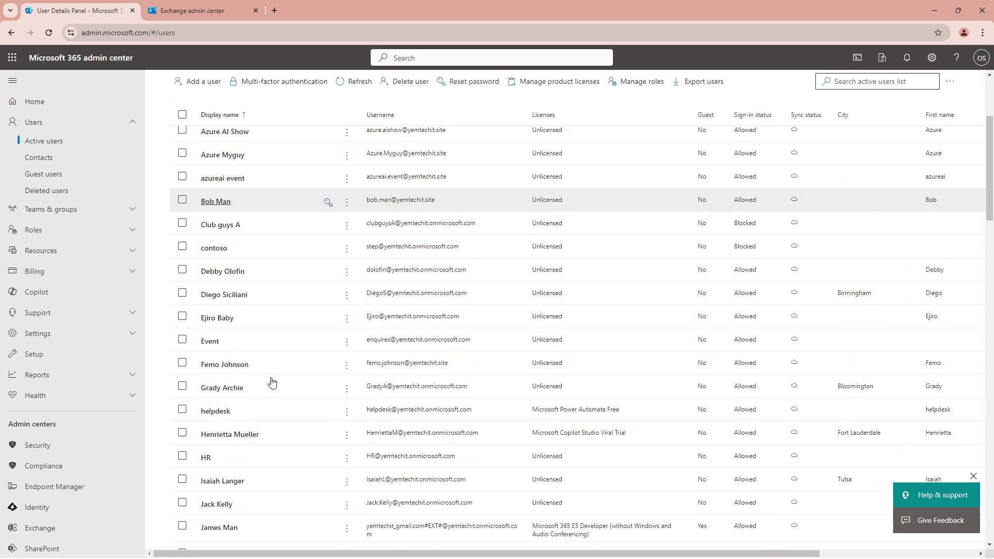
scroll(271, 379, "up", 1)
scroll(271, 380, "up", 2)
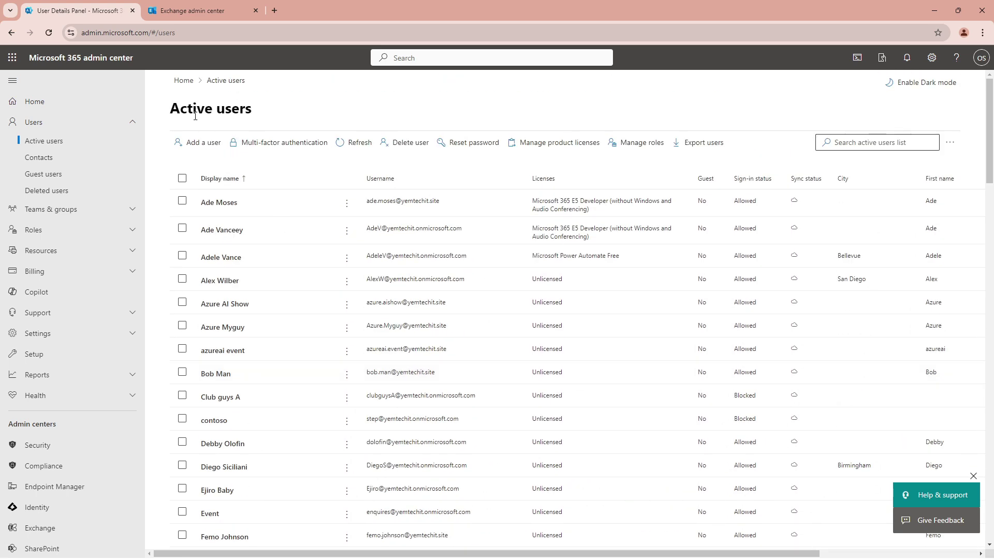
left_click(186, 84)
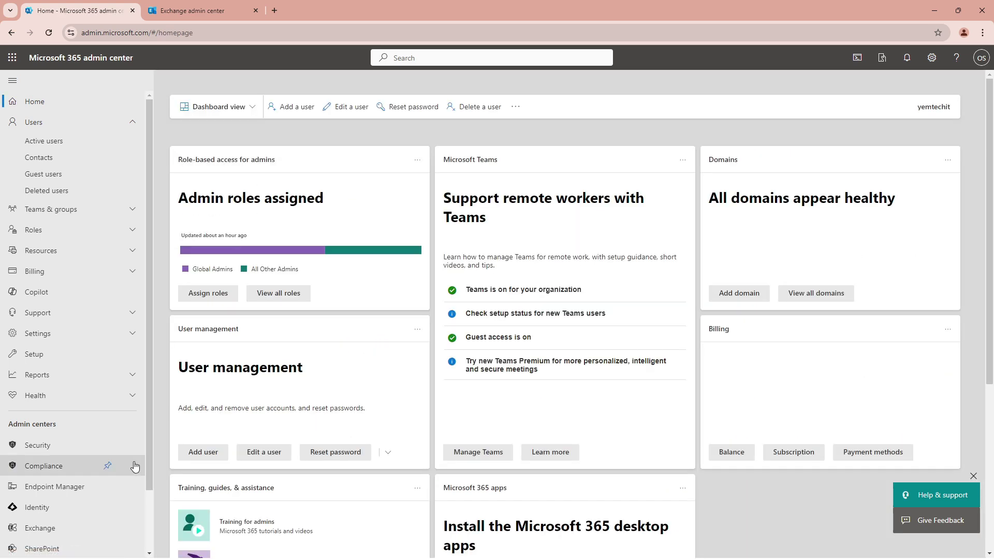
left_click(38, 141)
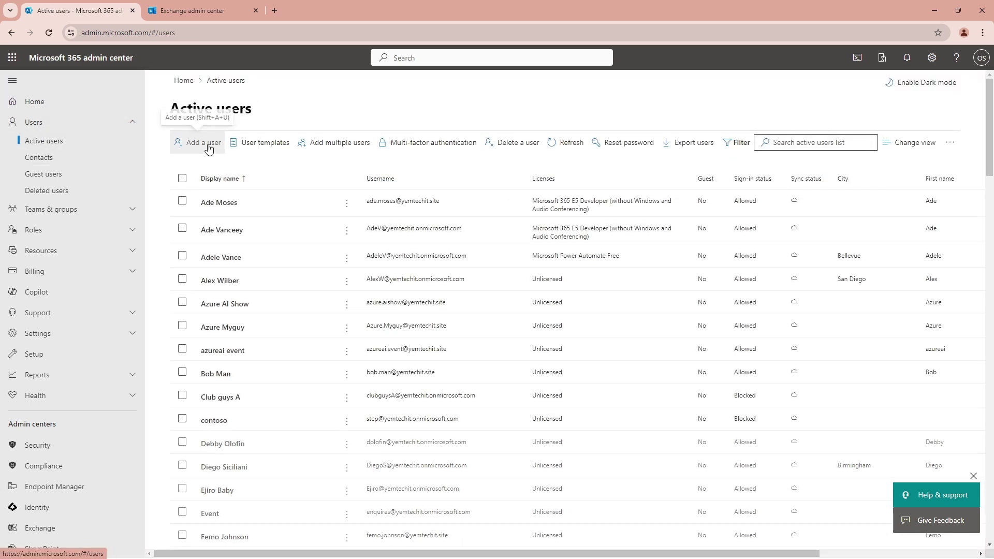
Start adding a new user, entering their first name, last name and username.
left_click(200, 143)
left_click(488, 215)
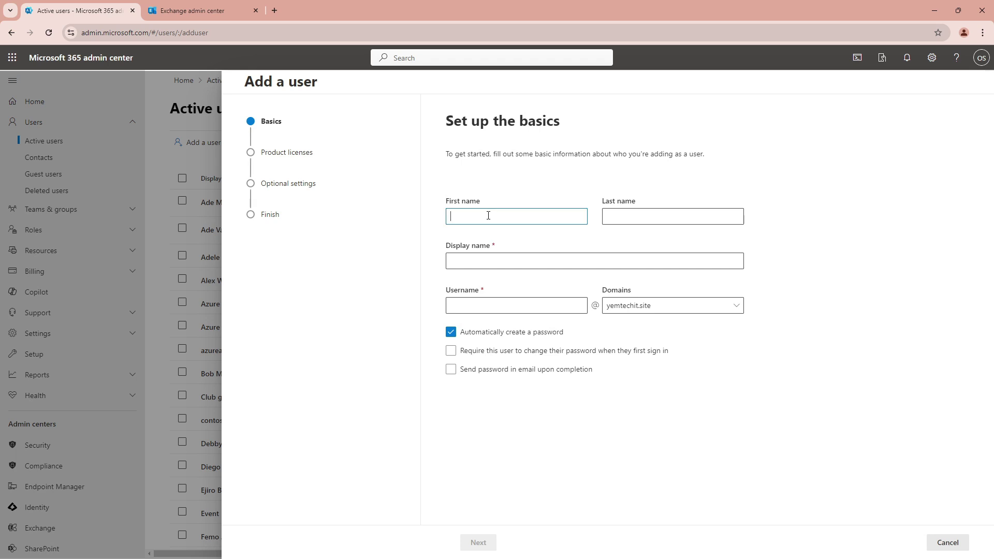
key("Tab")
key("Tab")
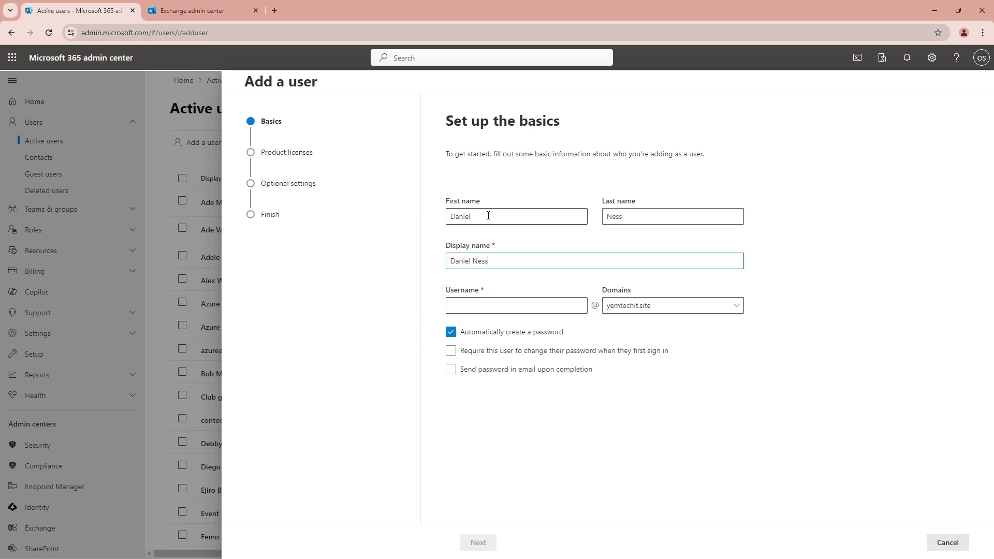
key("Tab")
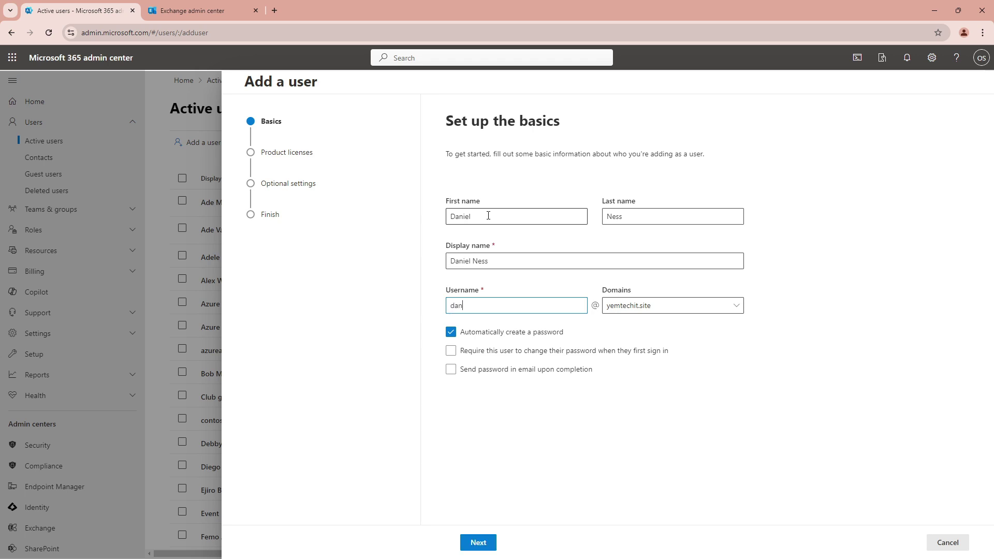
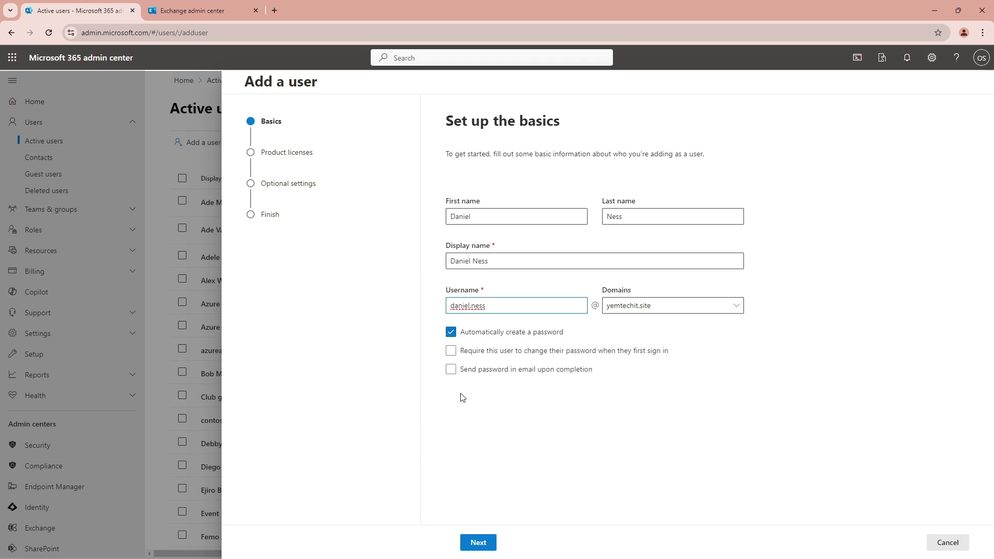
Give the user the Microsoft 365 E5 Developer license and create the account.
left_click(477, 543)
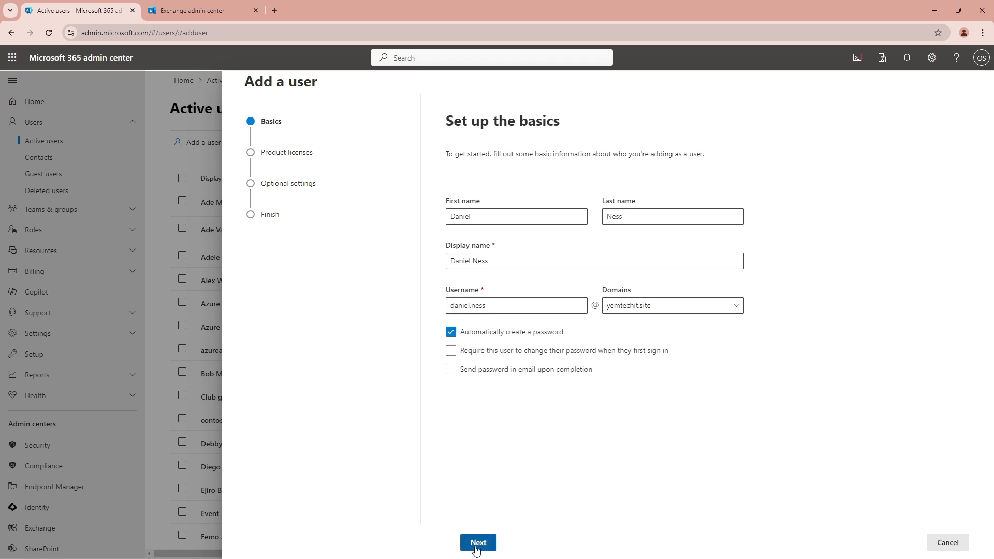
left_click(463, 295)
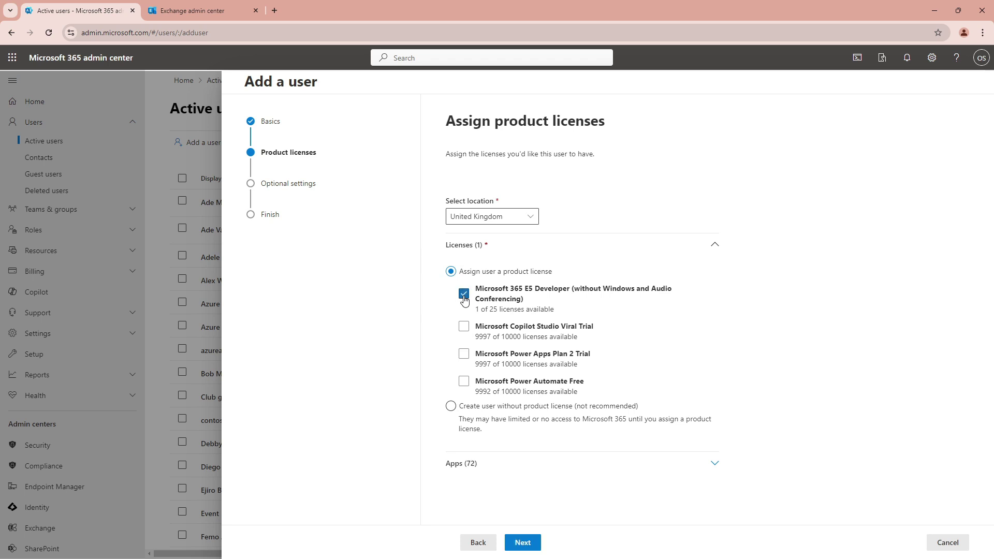
left_click(524, 544)
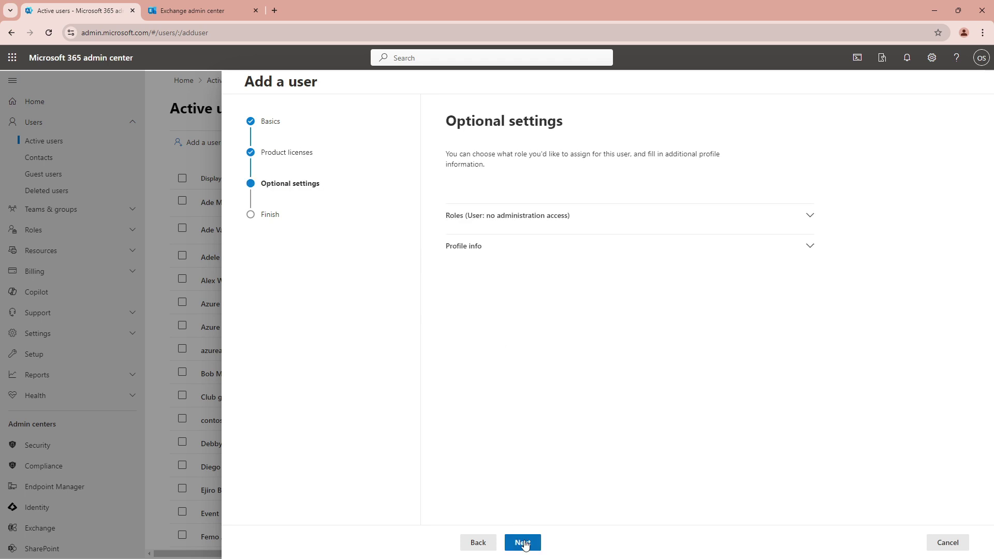
left_click(524, 544)
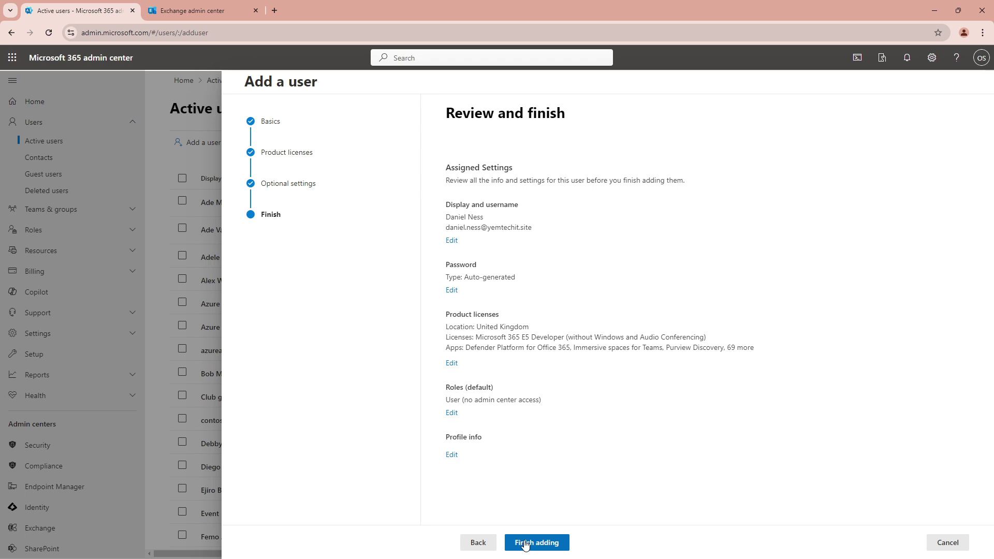
left_click(524, 544)
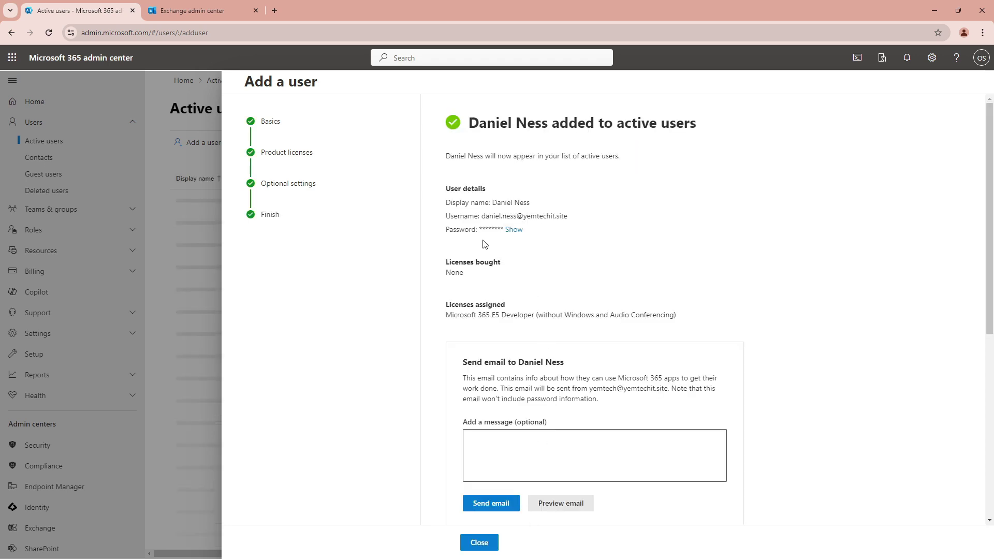
Reveal the generated password and copy the new user's details from the confirmation.
left_click(515, 229)
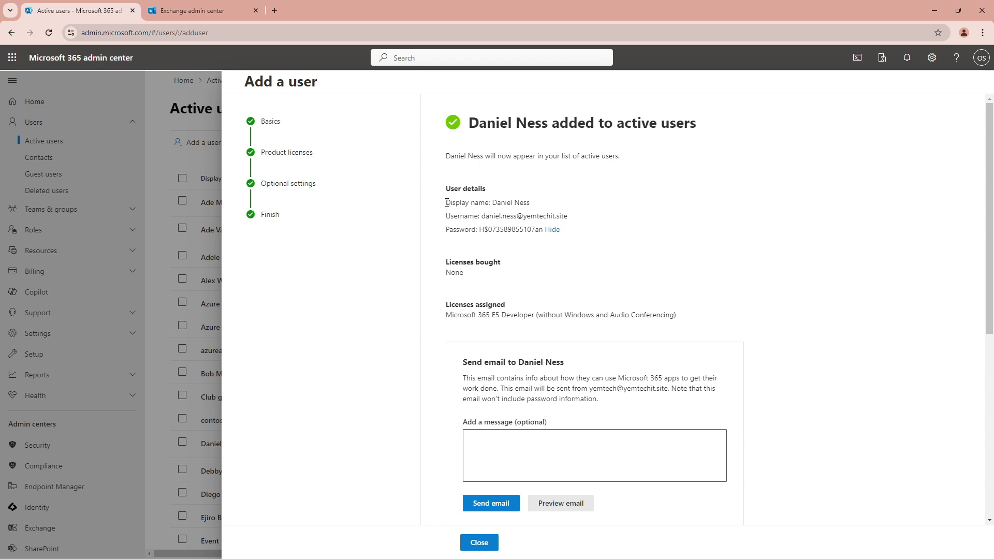
left_click_drag(447, 202, 536, 234)
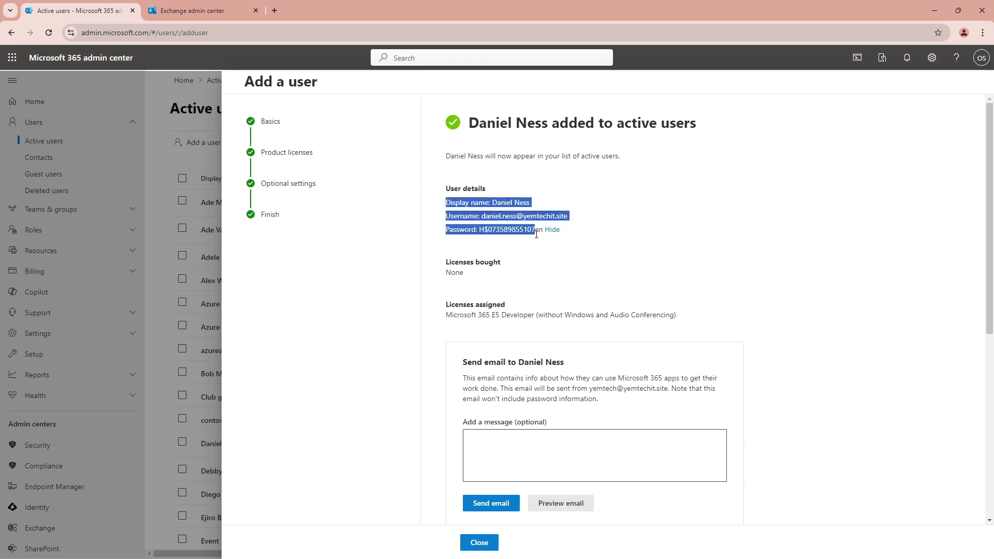
right_click(515, 226)
left_click(529, 236)
Close the user-added confirmation, abandon a first draft attempt and reload Outlook.
left_click(479, 543)
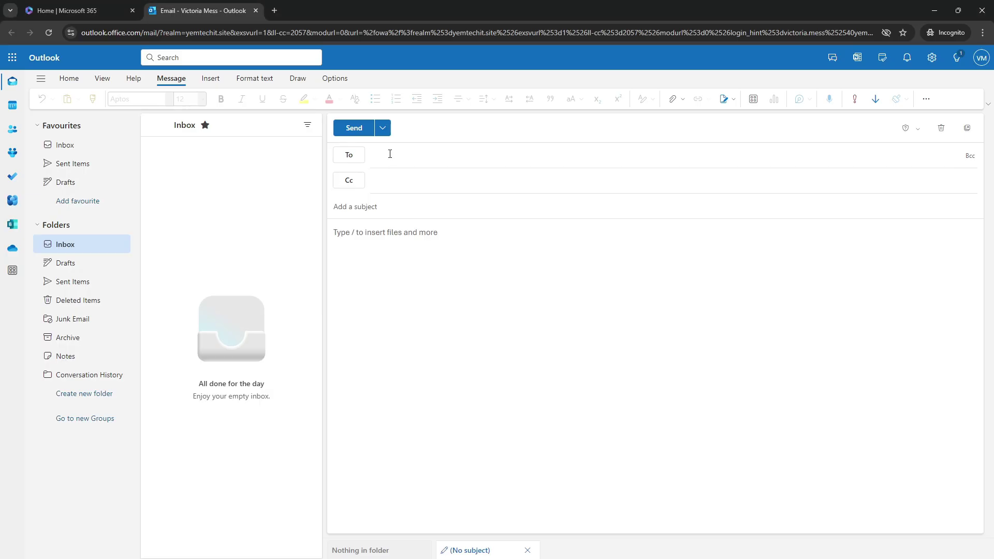
left_click(373, 154)
type("can")
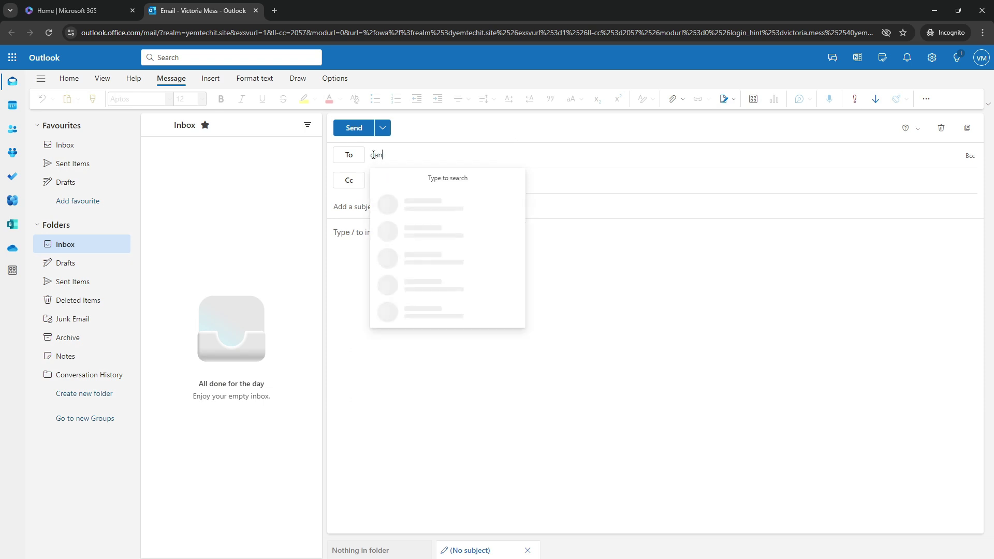
type("ie")
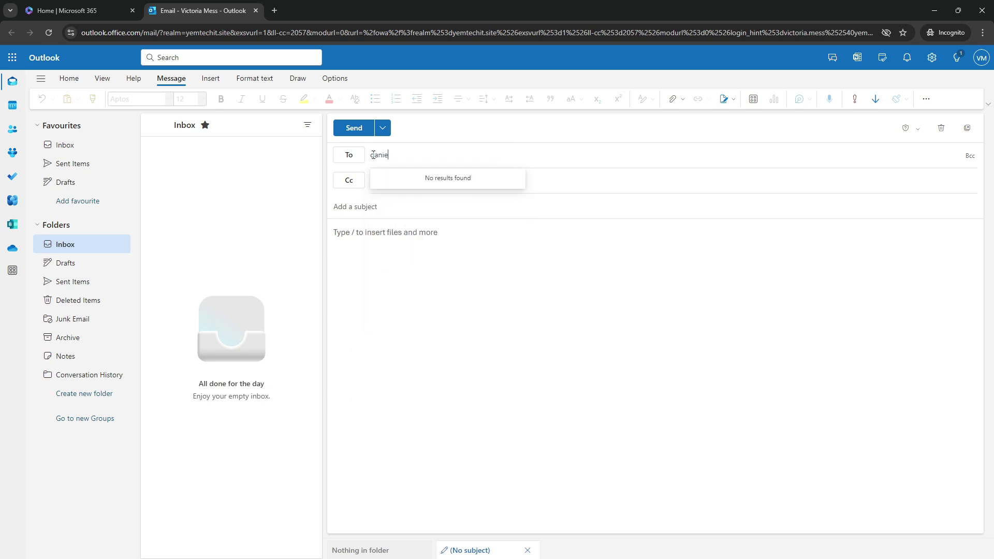
type("l")
left_click(486, 372)
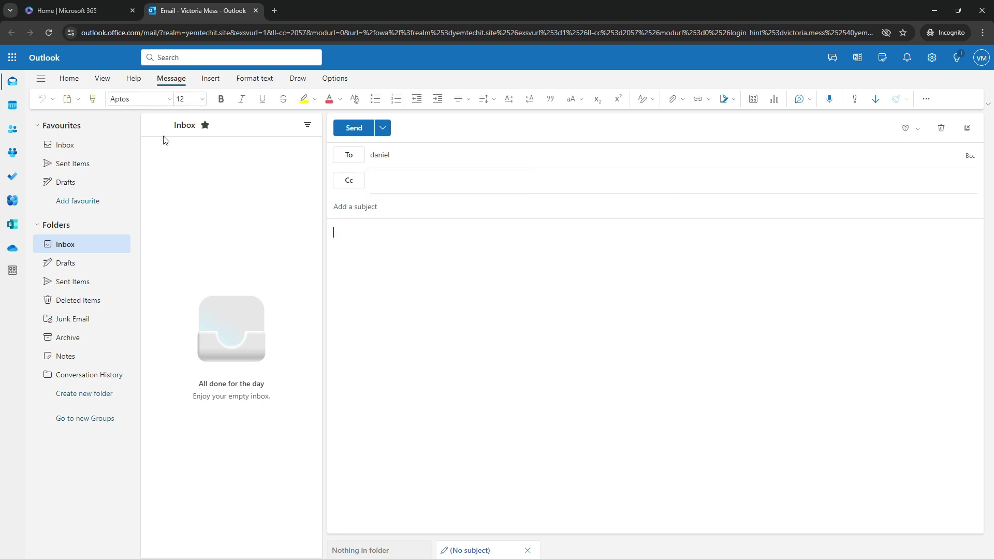
left_click(64, 145)
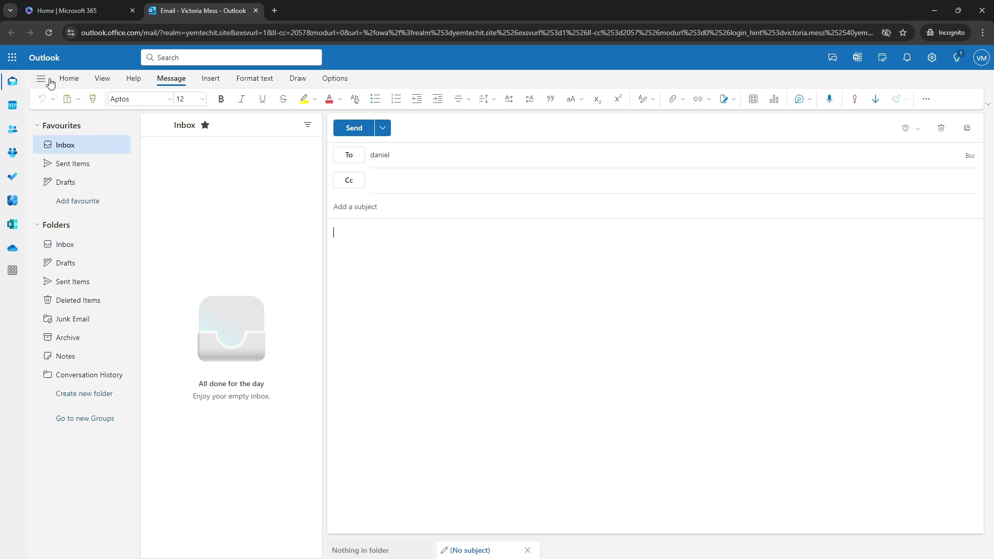
left_click(50, 34)
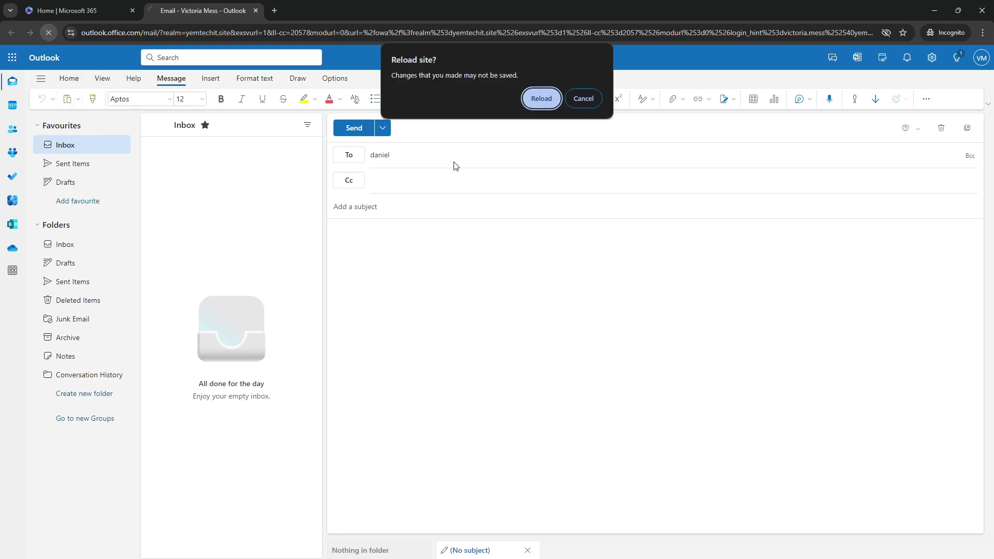
left_click(539, 99)
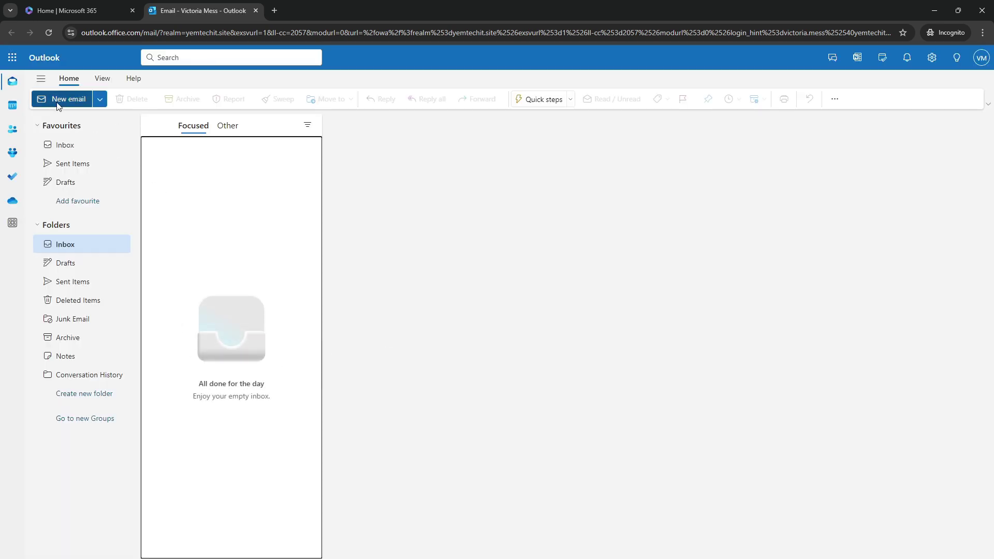
Address a new email to the new user, subject 'Meeting', and paste the conference invitation.
left_click(61, 99)
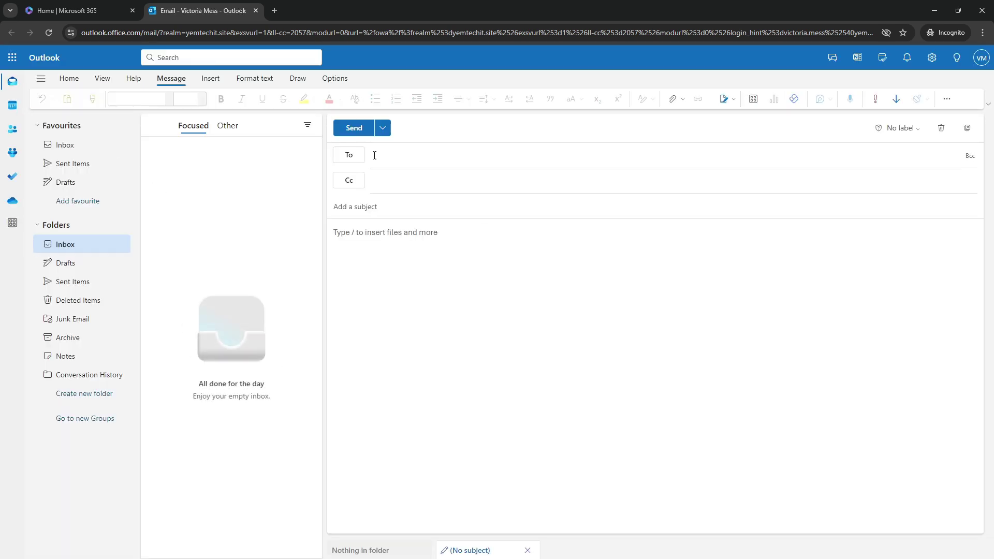
type("dan")
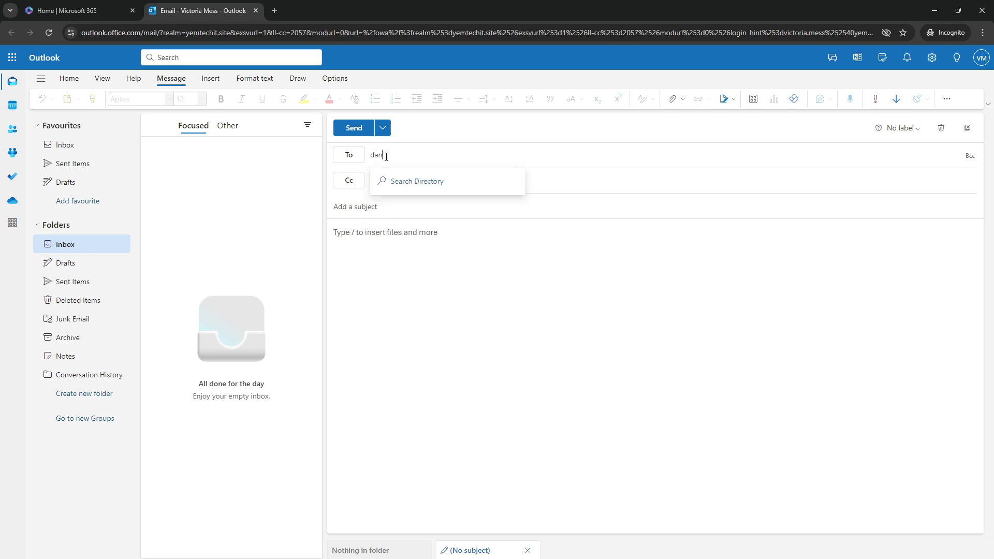
left_click(417, 179)
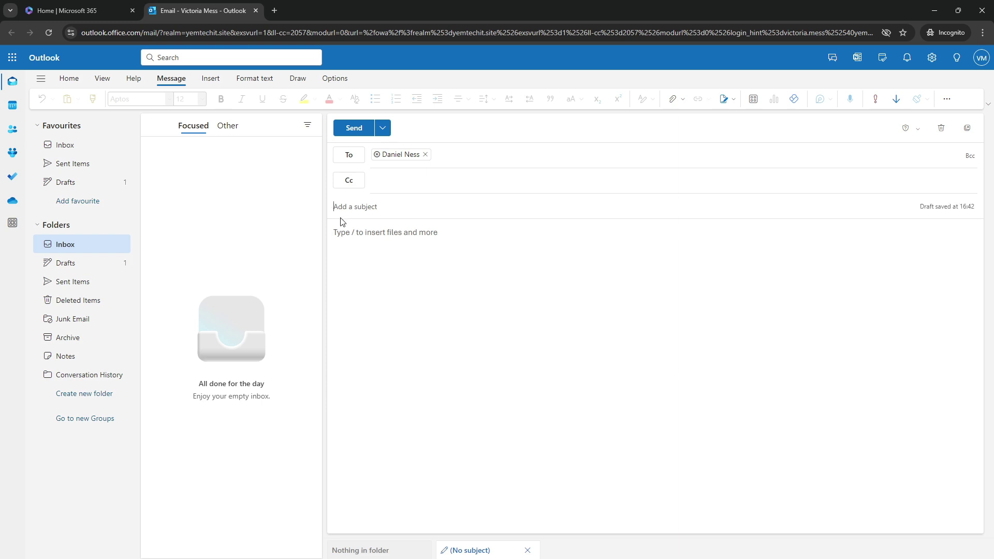
type("Meeti")
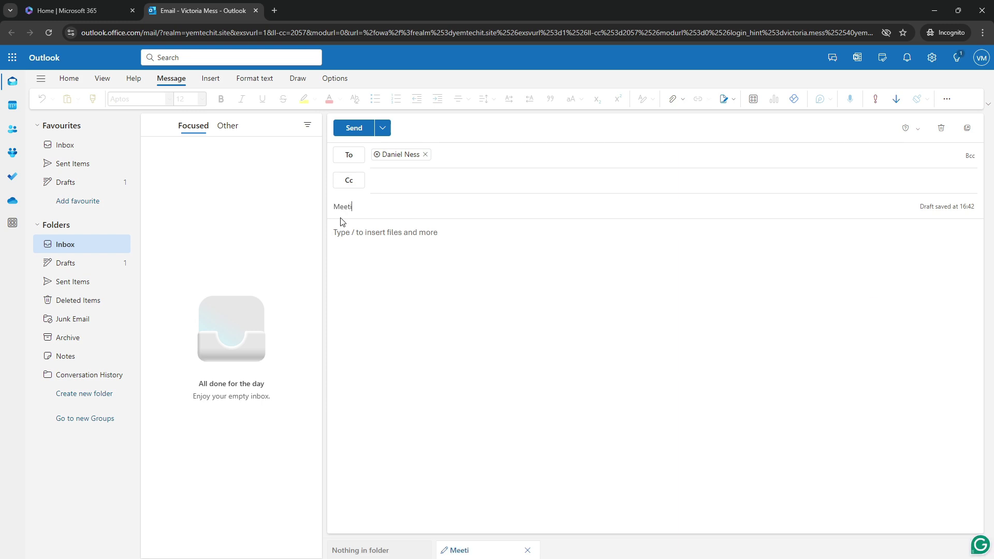
type("ng")
left_click(364, 231)
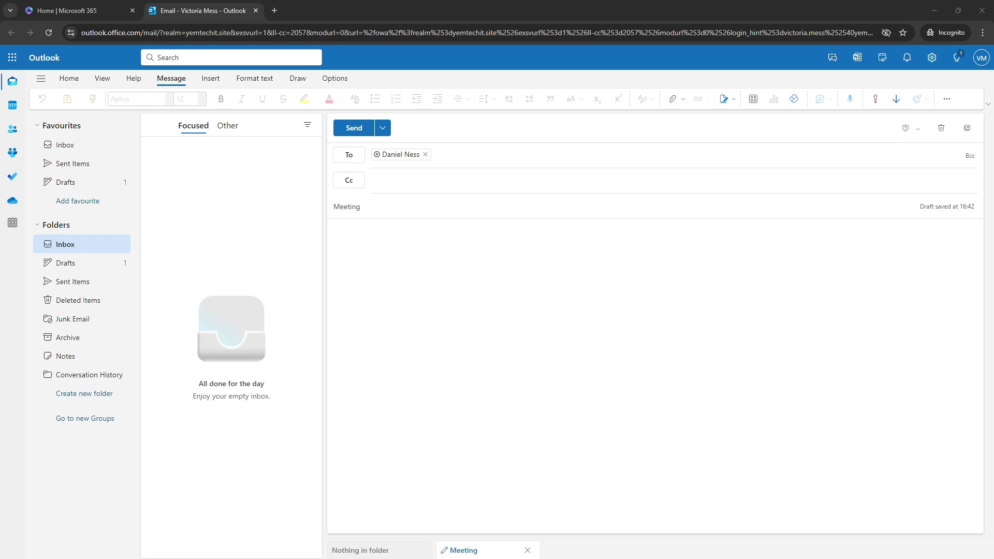
left_click(330, 246)
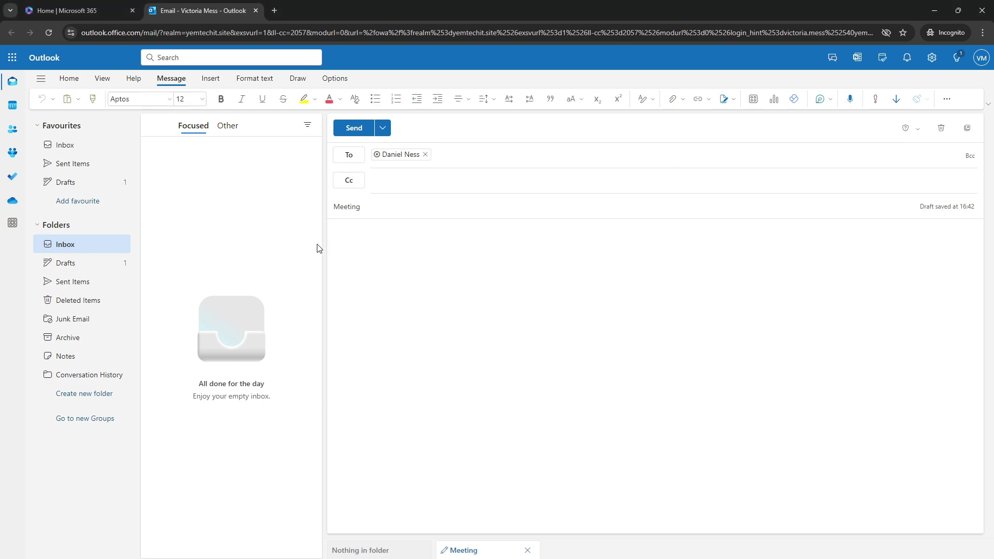
key("ctrl+v")
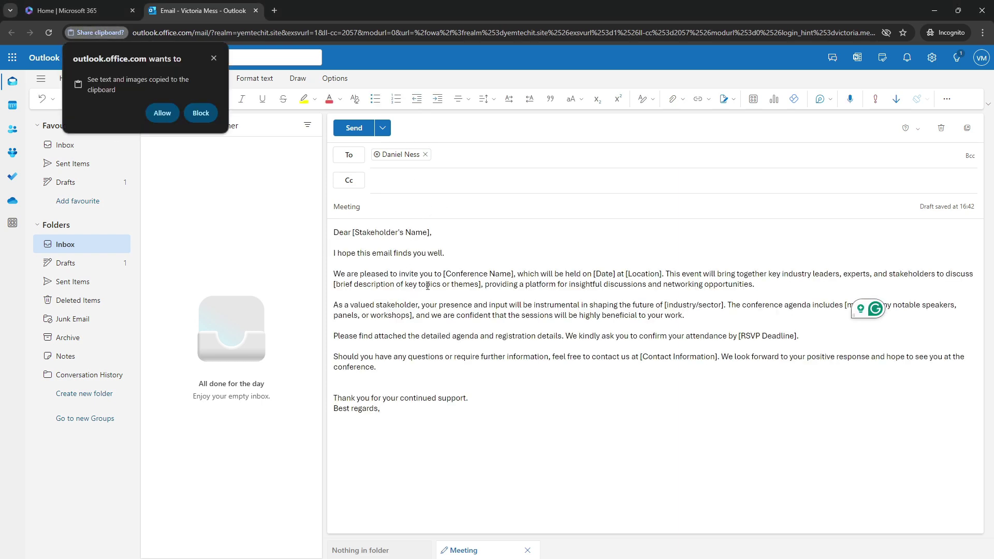
left_click(162, 112)
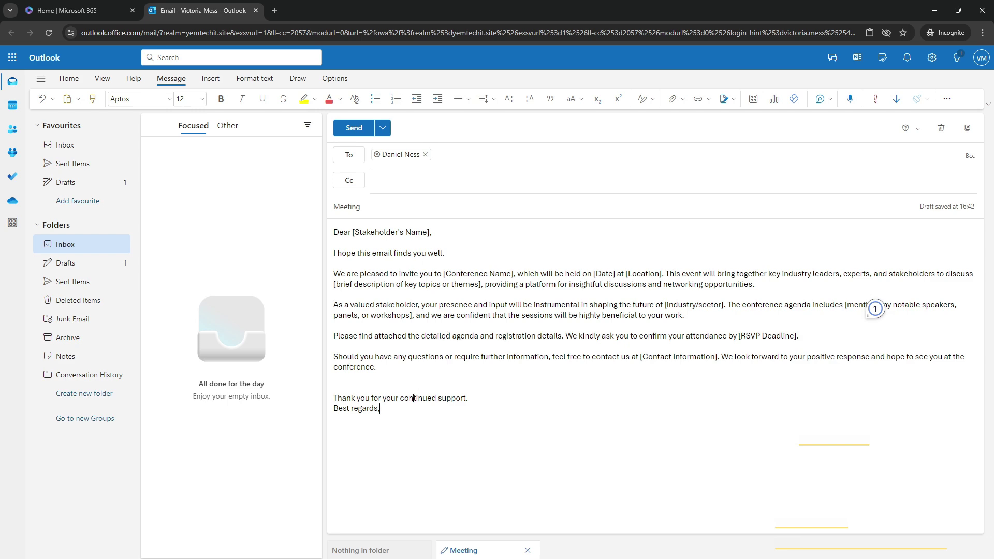
Send the Meeting email without an attachment and confirm it appears in Sent Items.
left_click(353, 129)
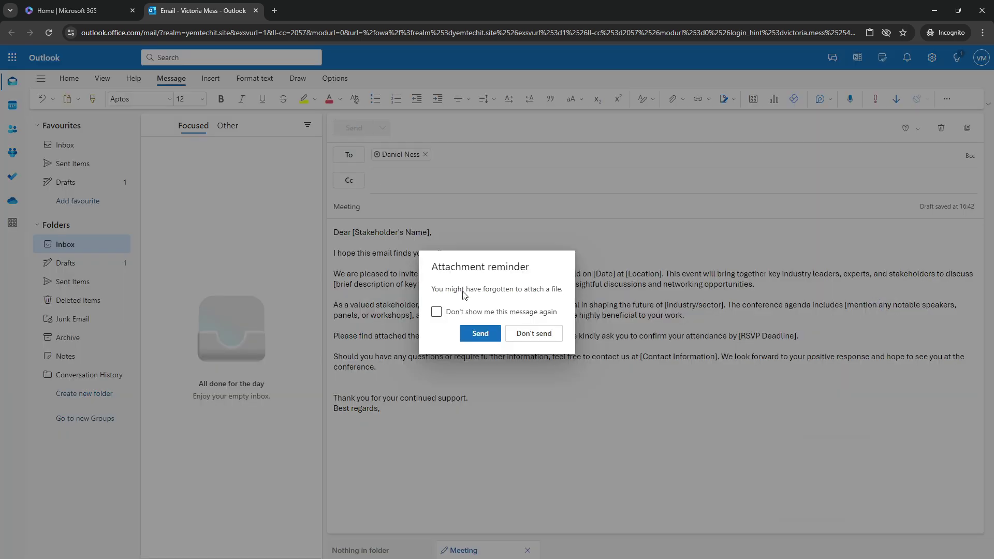
left_click(478, 333)
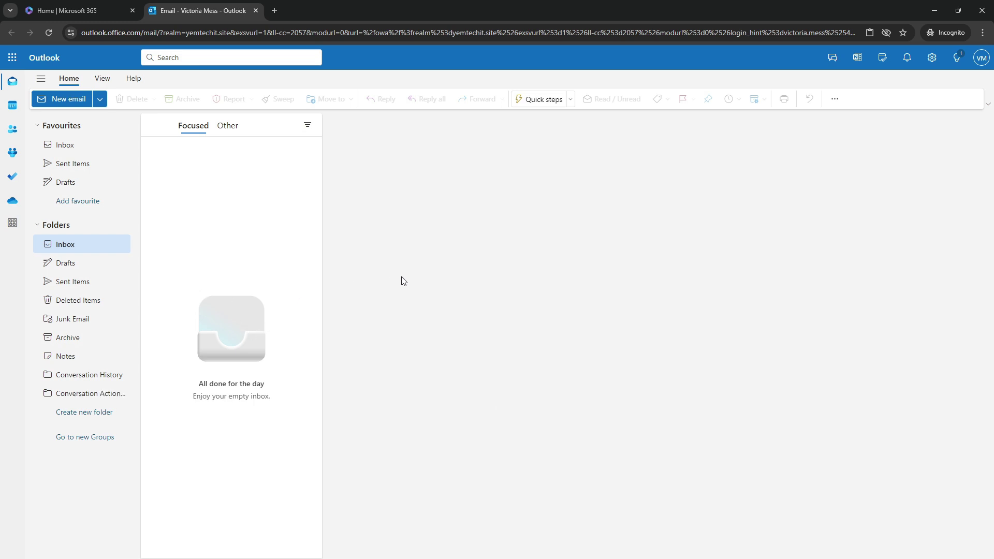
left_click(83, 166)
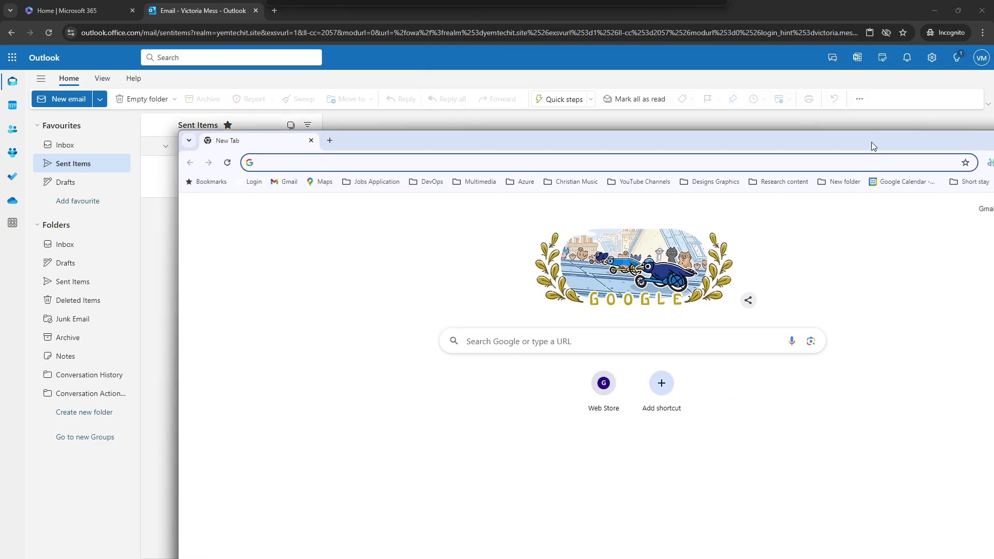
left_click_drag(871, 142, 738, 70)
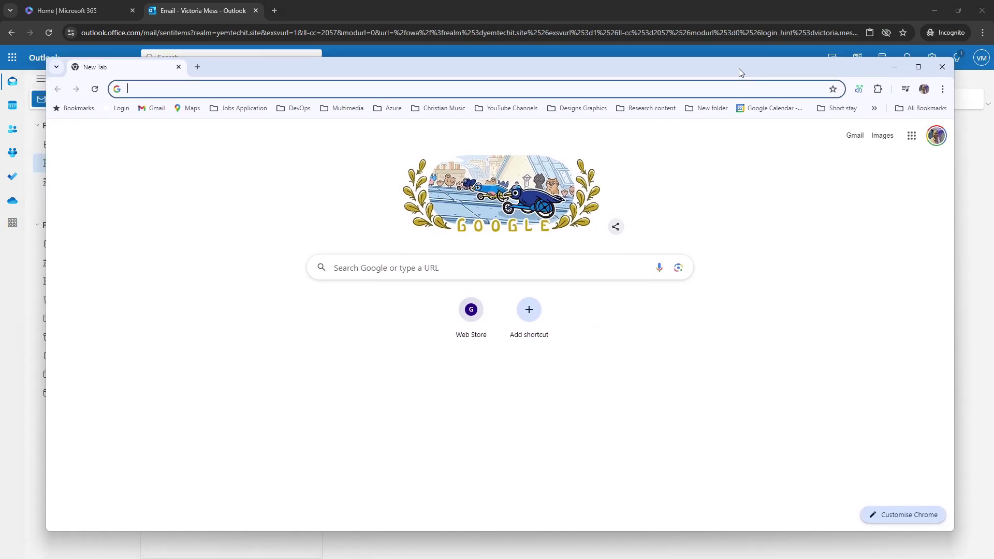
Open office.com in an incognito window and enter the new user's e-mail to sign in.
double_click(739, 72)
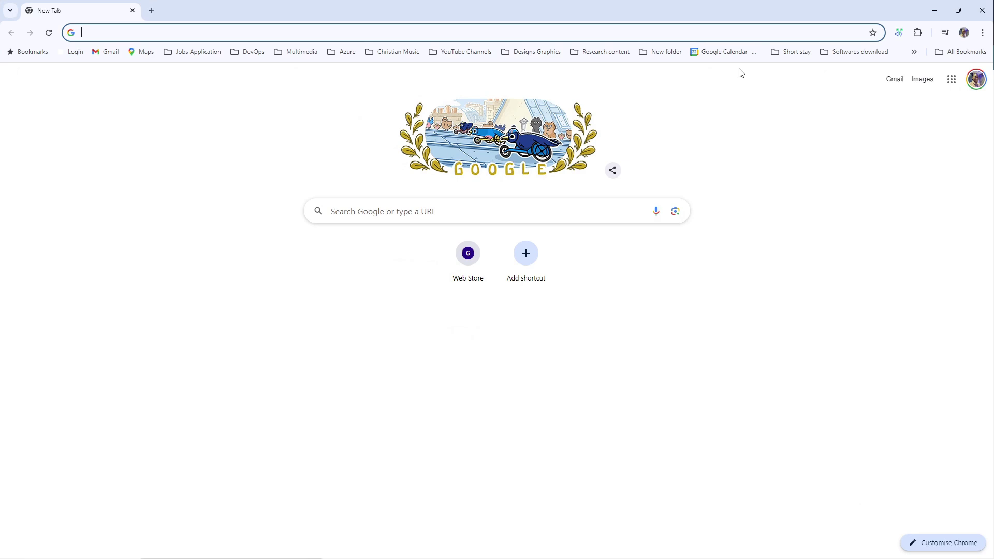
left_click(982, 32)
left_click(899, 84)
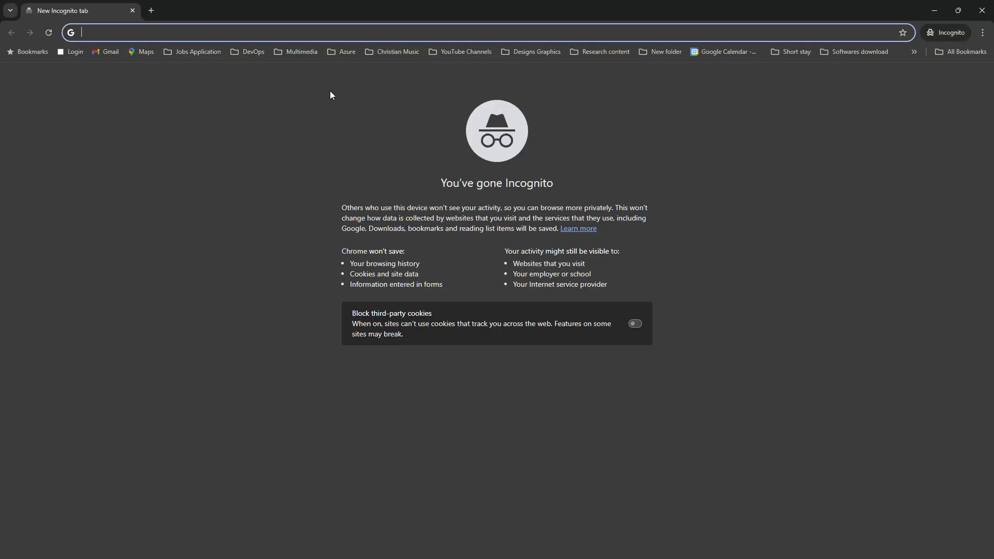
type("office.com")
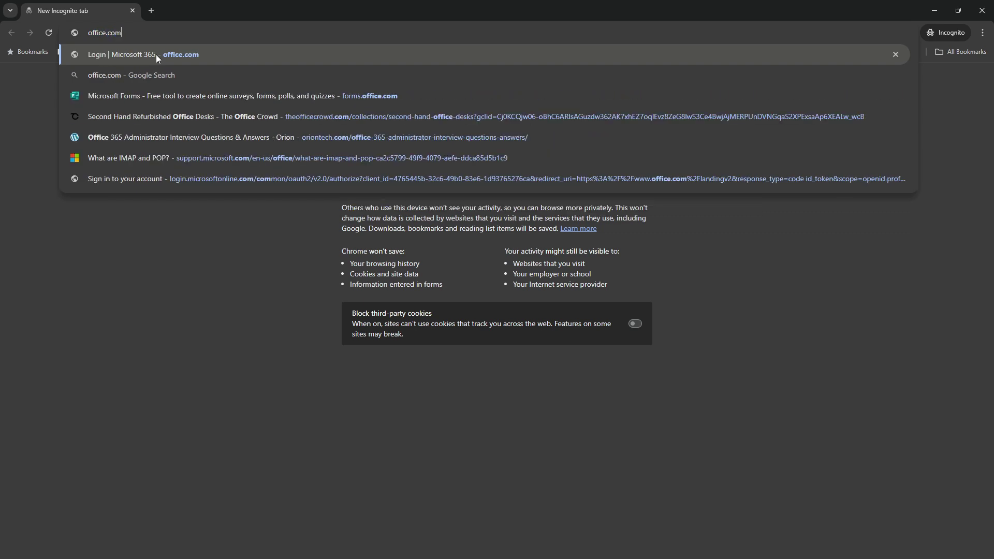
left_click(156, 54)
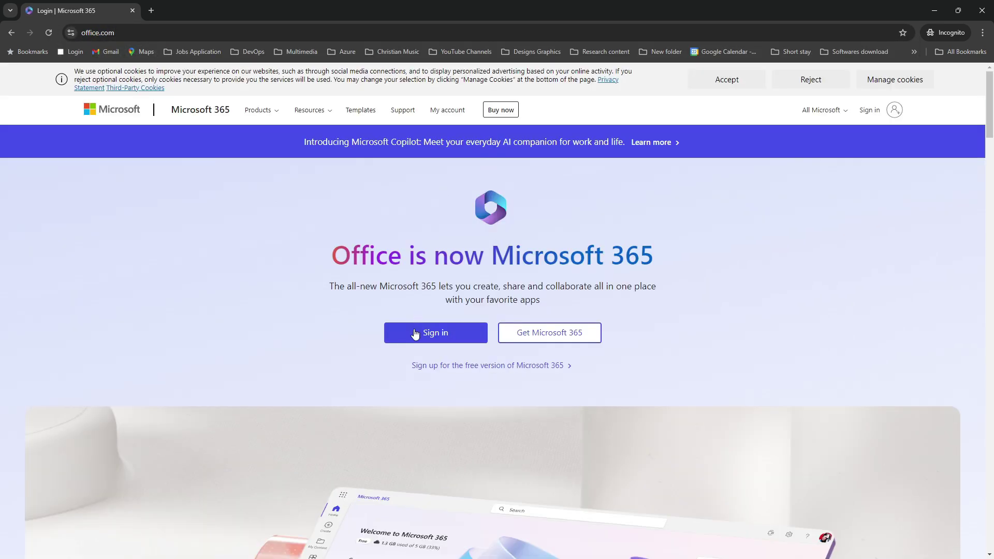
left_click(413, 332)
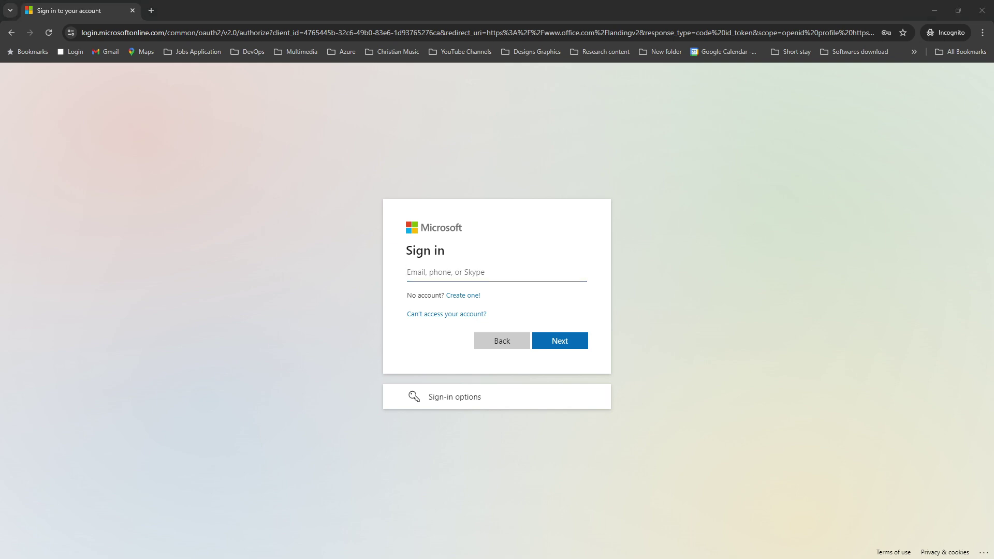
left_click(449, 276)
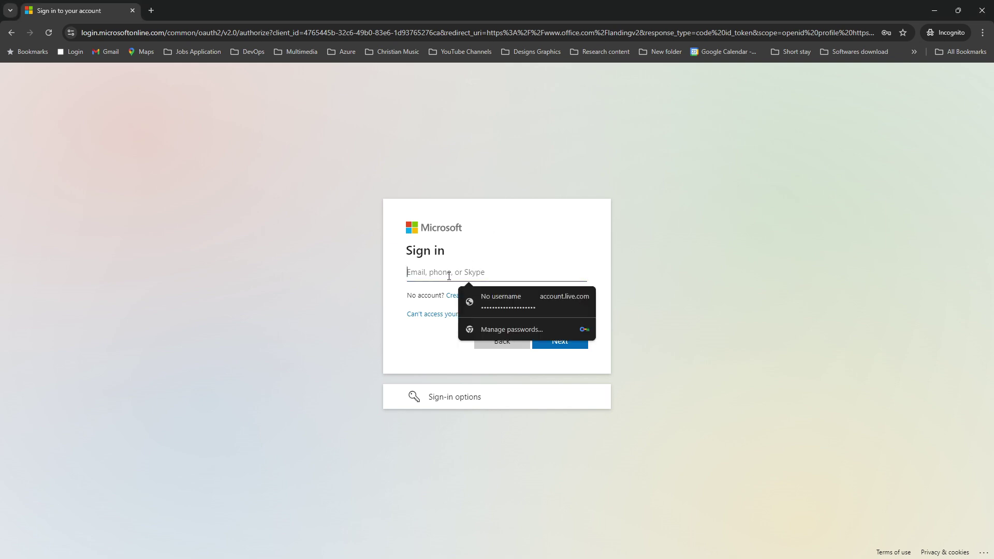
key("ctrl+v")
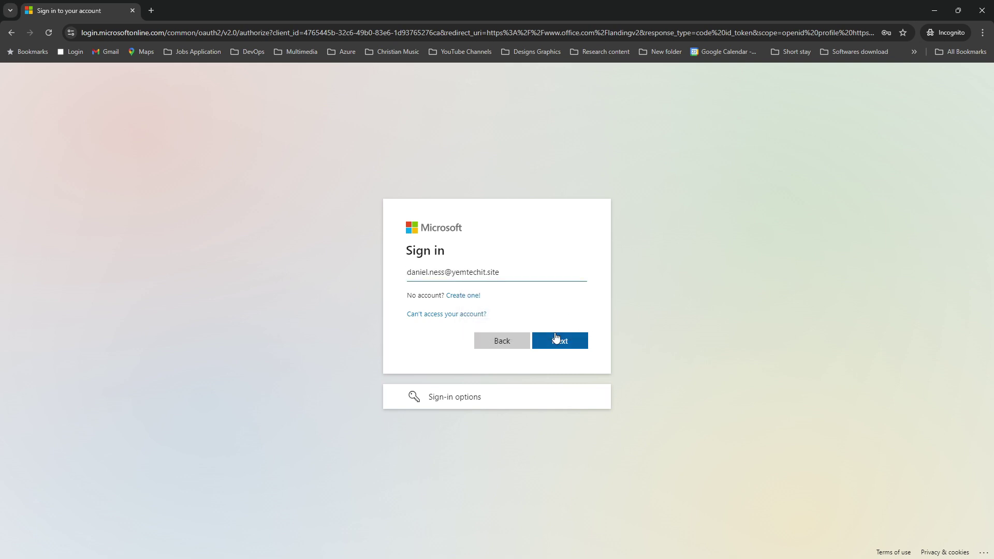
left_click(555, 341)
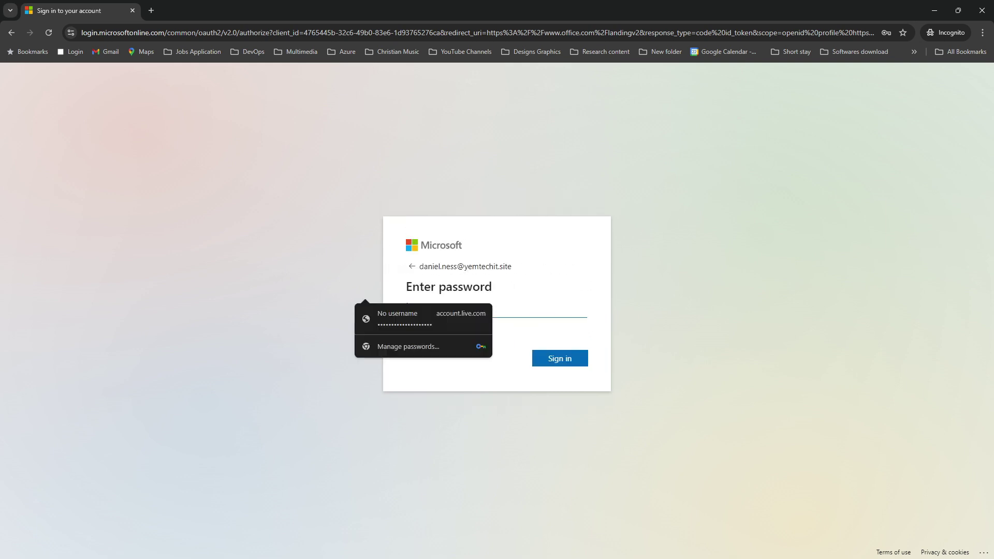
Try the copied password, then retry with the saved password after it is rejected.
key("alt+Tab")
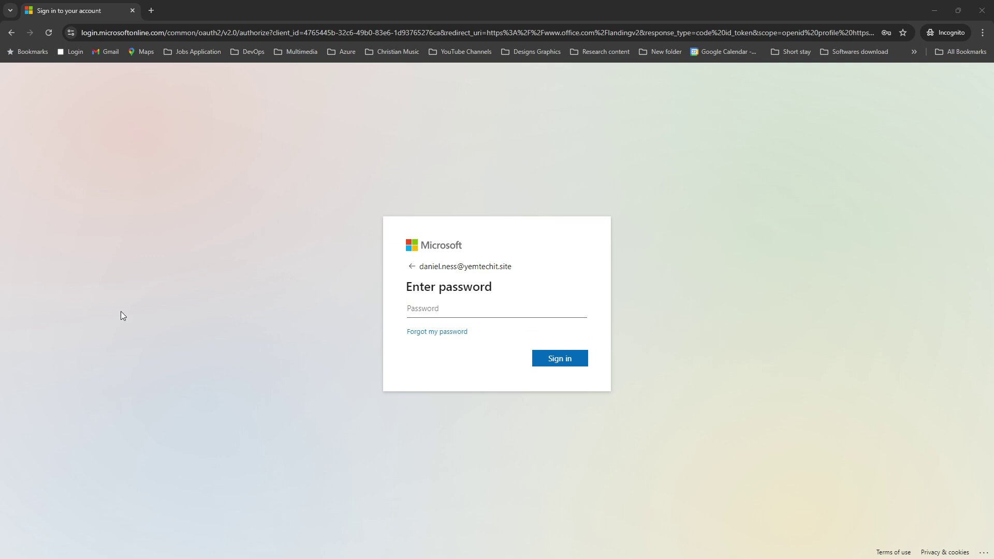
left_click(446, 309)
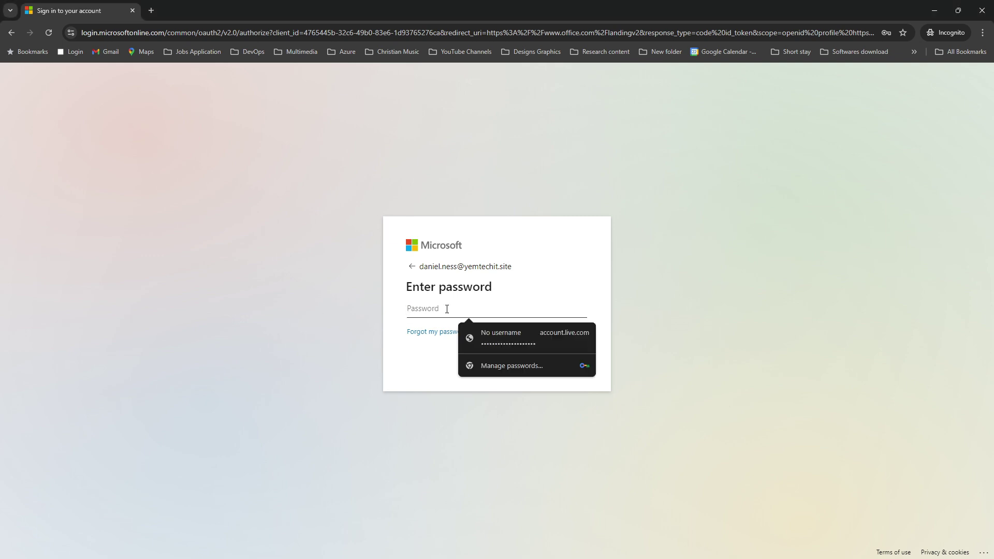
key("ctrl+v")
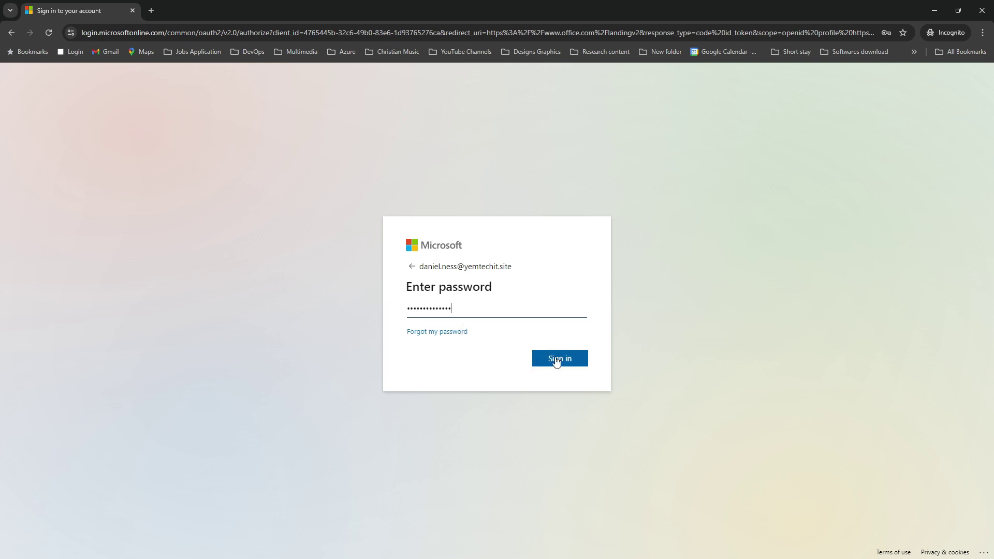
left_click(553, 358)
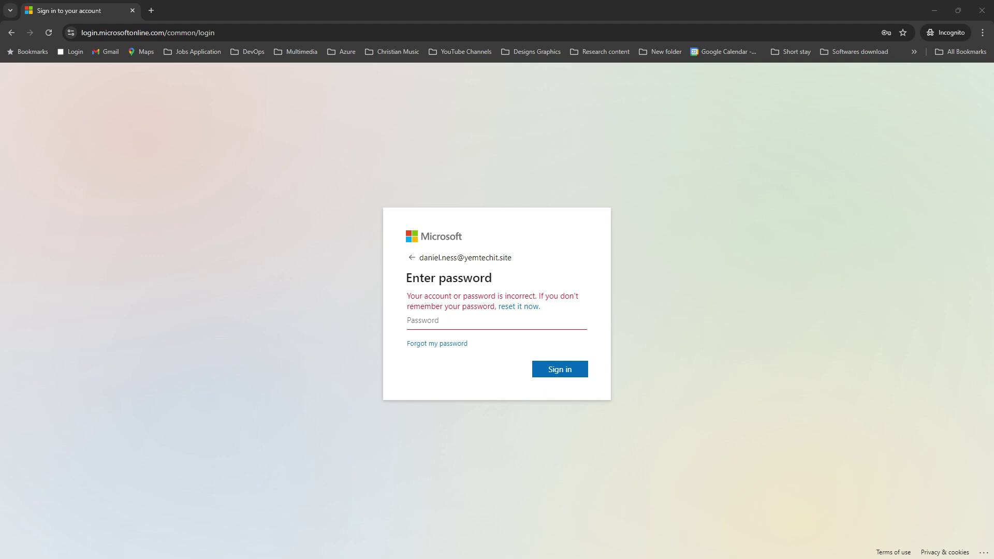
left_click(434, 323)
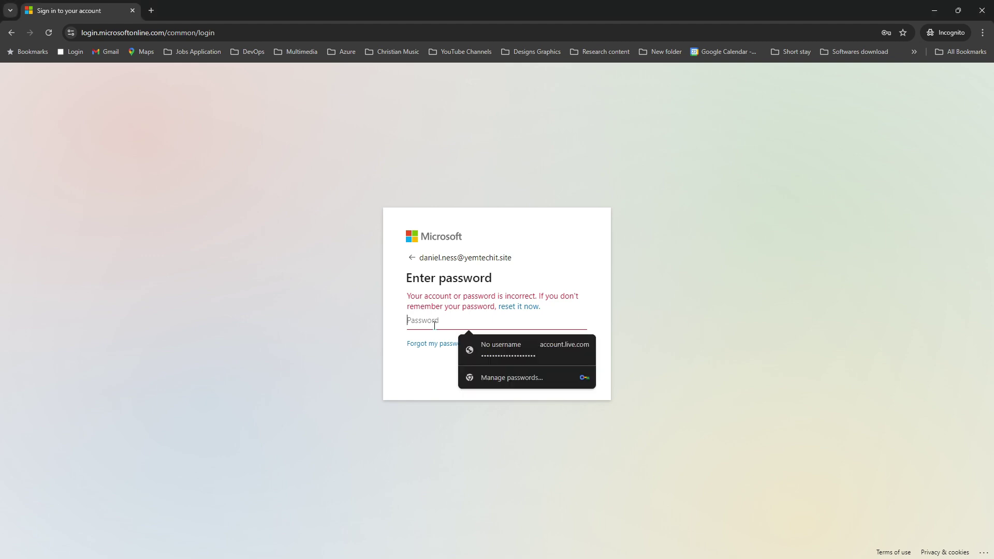
left_click(521, 349)
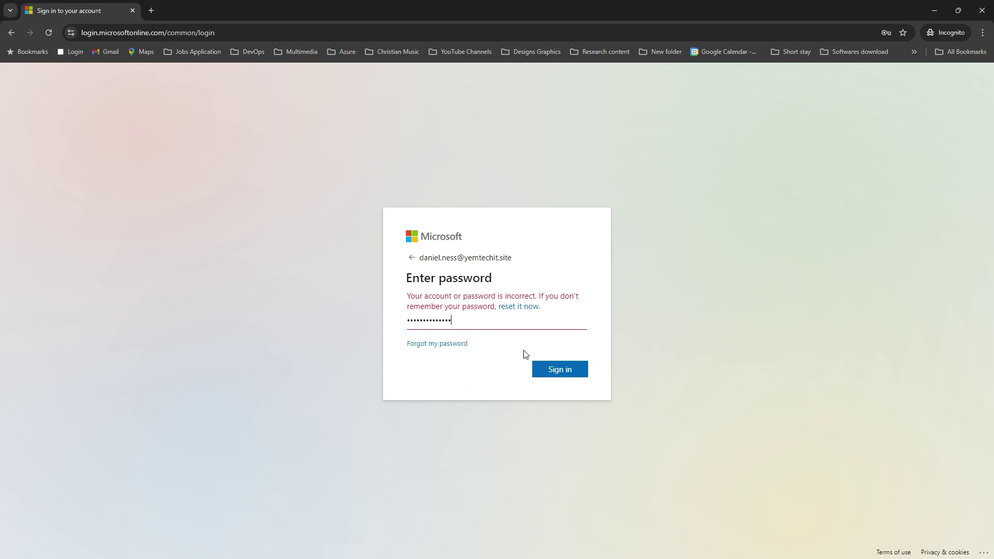
left_click(559, 369)
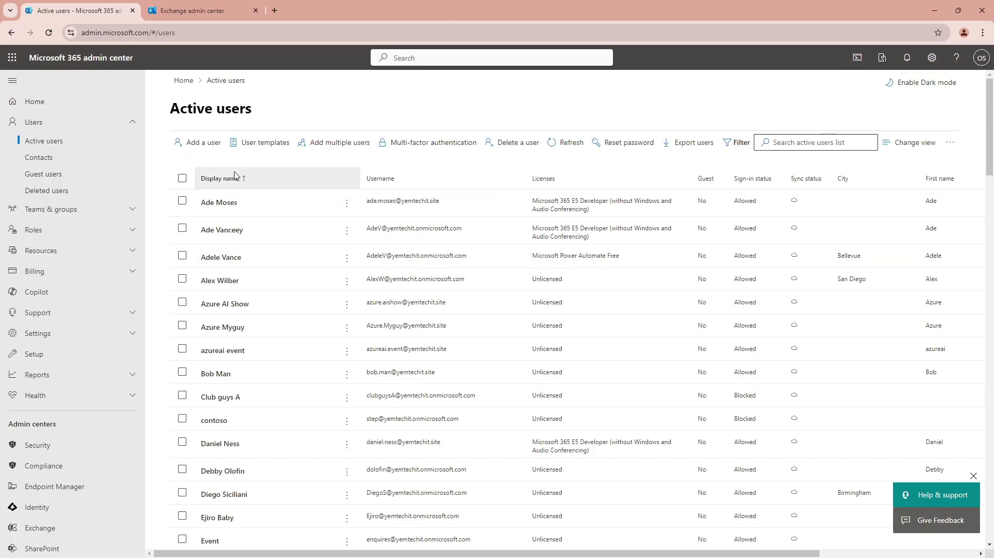
Reset the user's password to an automatically generated one and copy the new password.
left_click(557, 144)
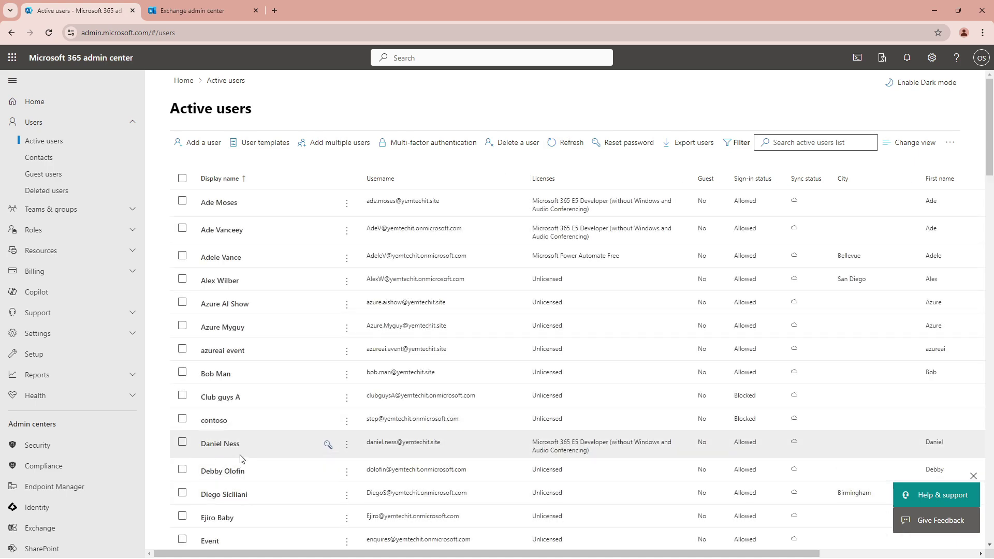
scroll(239, 462, "down", 3)
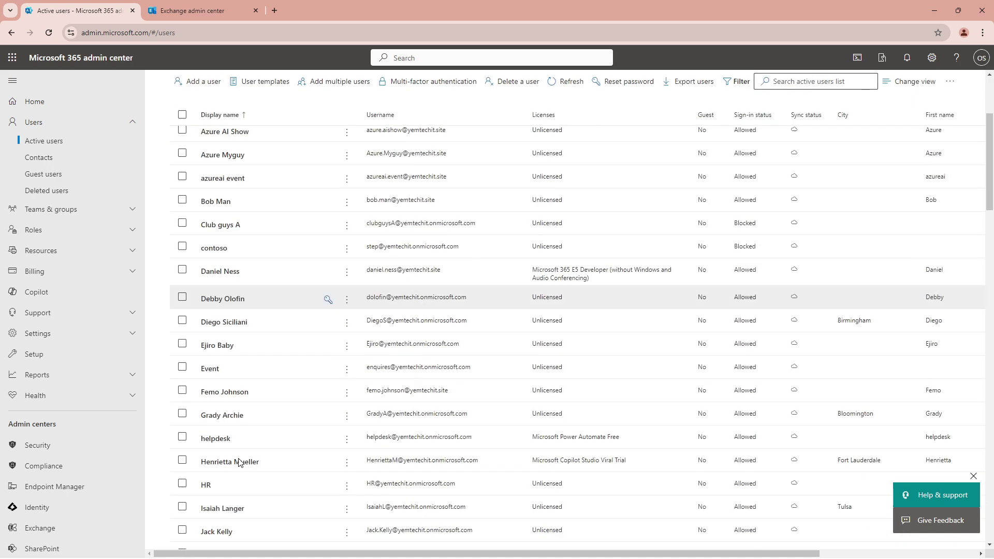
left_click(215, 274)
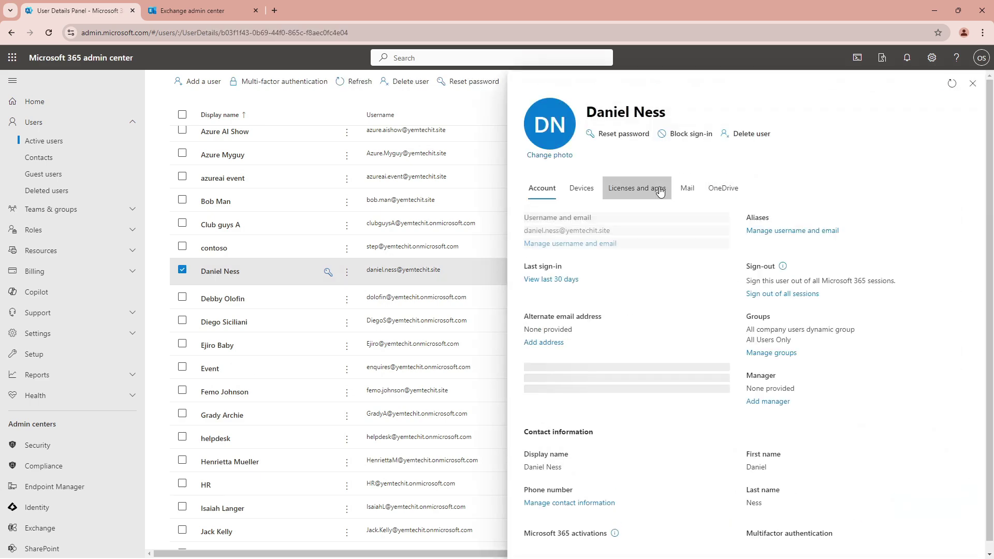
left_click(624, 134)
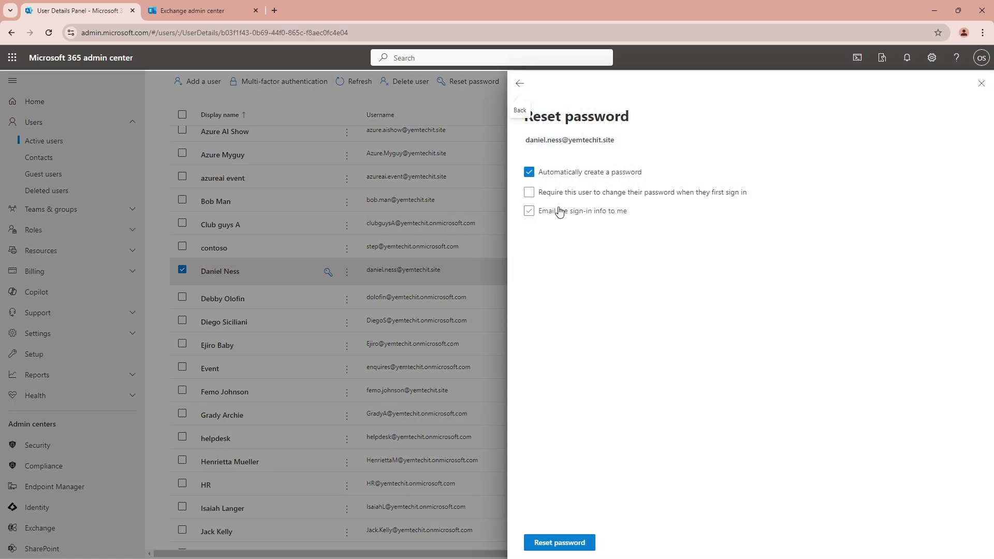
left_click(535, 543)
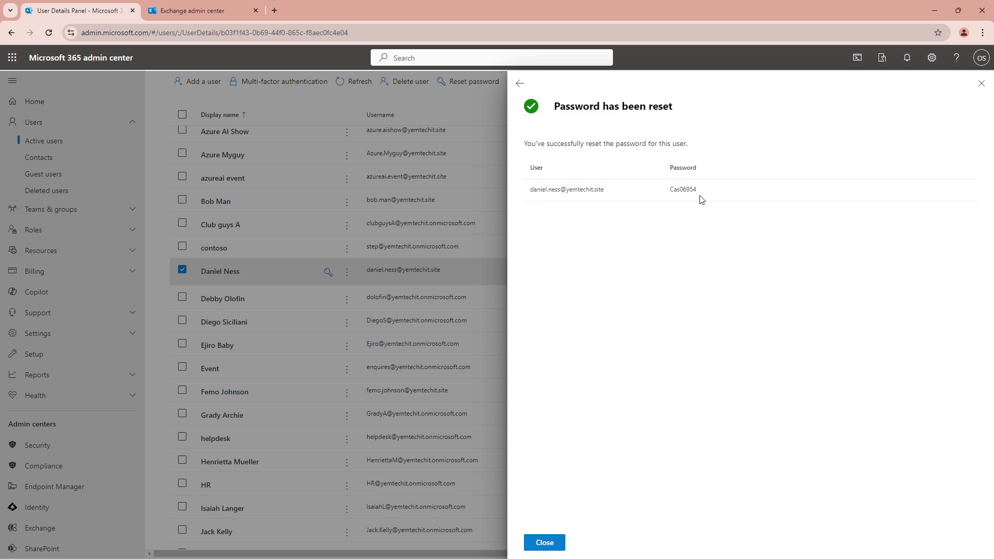
double_click(682, 189)
right_click(686, 192)
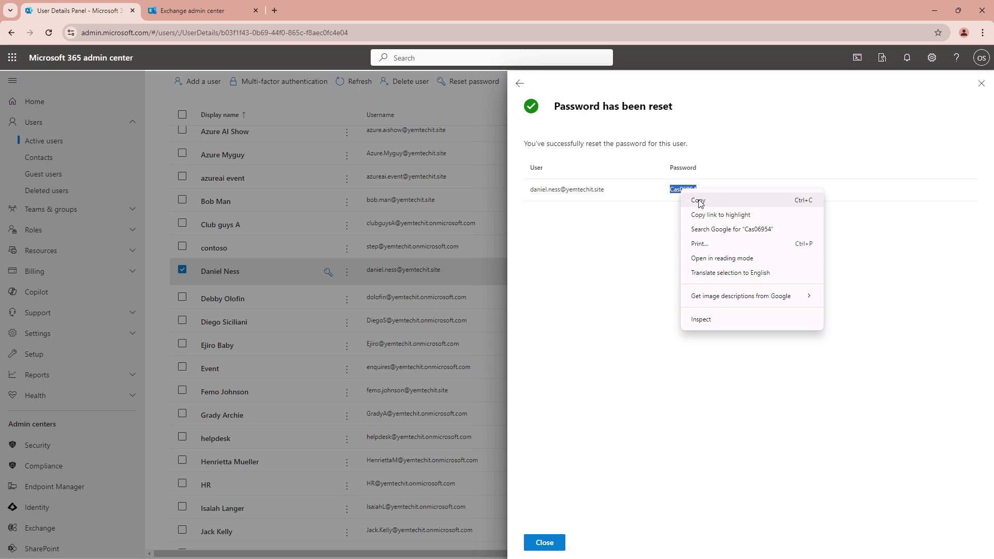
left_click(699, 201)
left_click(934, 11)
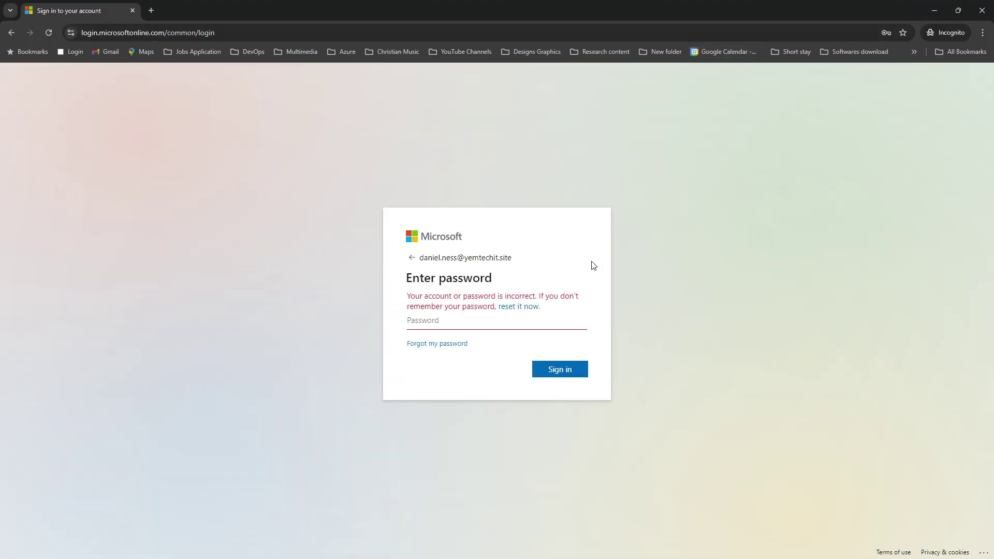
Sign in with the new pasted password and choose to stay signed in.
left_click(431, 320)
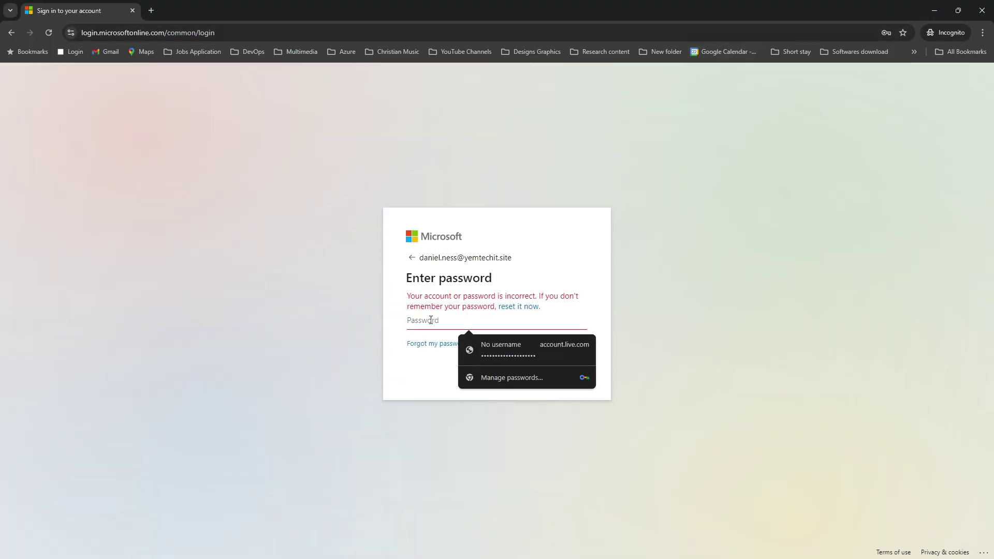
key("ctrl+v")
left_click(562, 371)
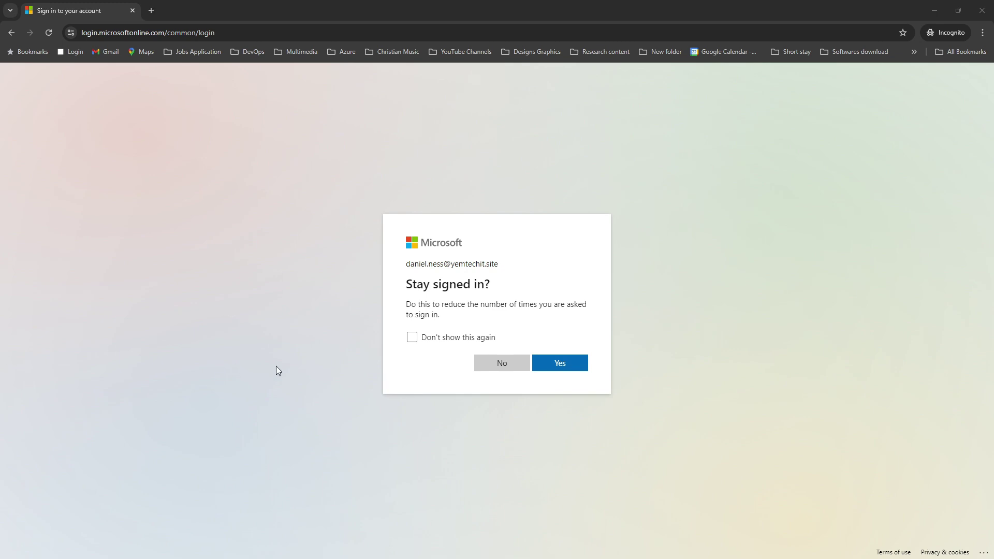
left_click(557, 369)
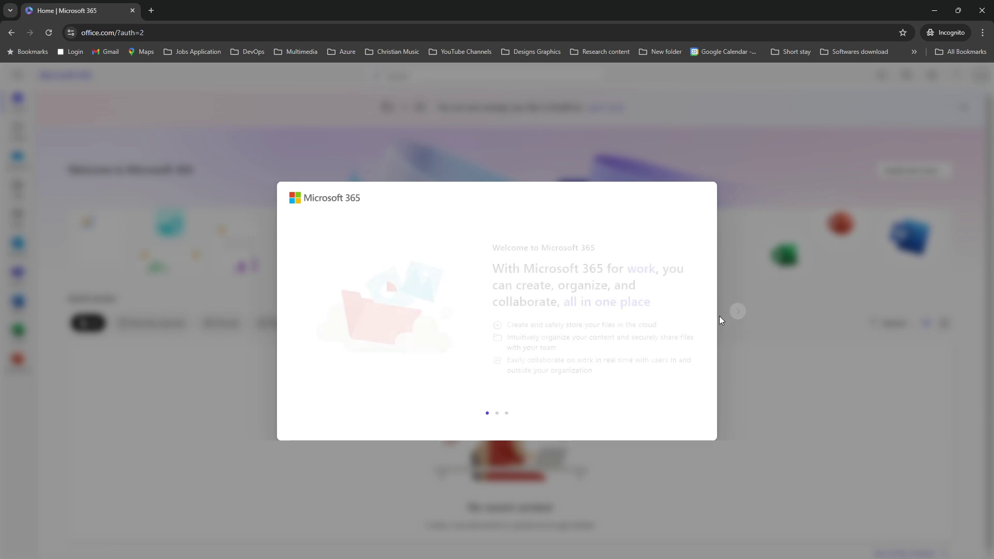
Close the welcome slides and open Outlook mail for the new user.
left_click(738, 312)
left_click(738, 311)
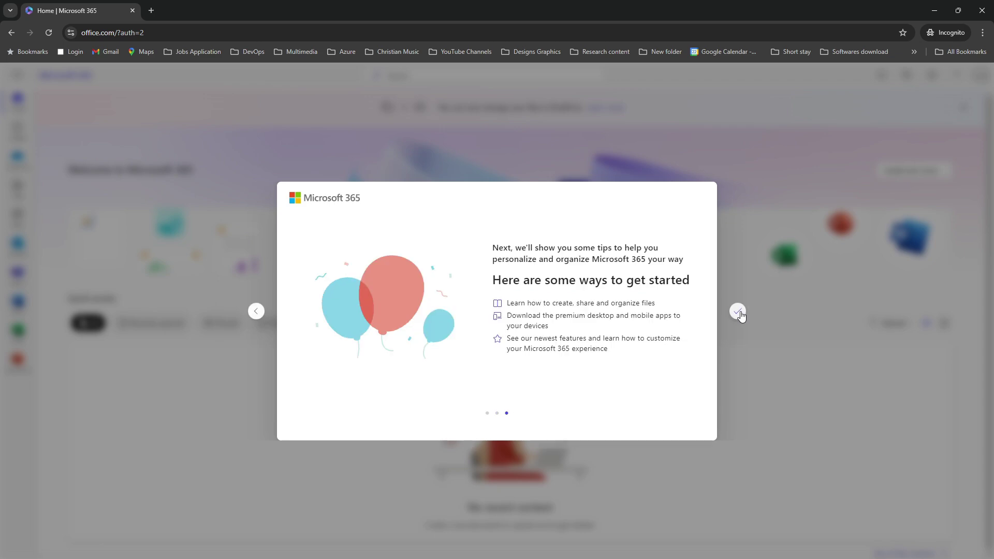
left_click(738, 311)
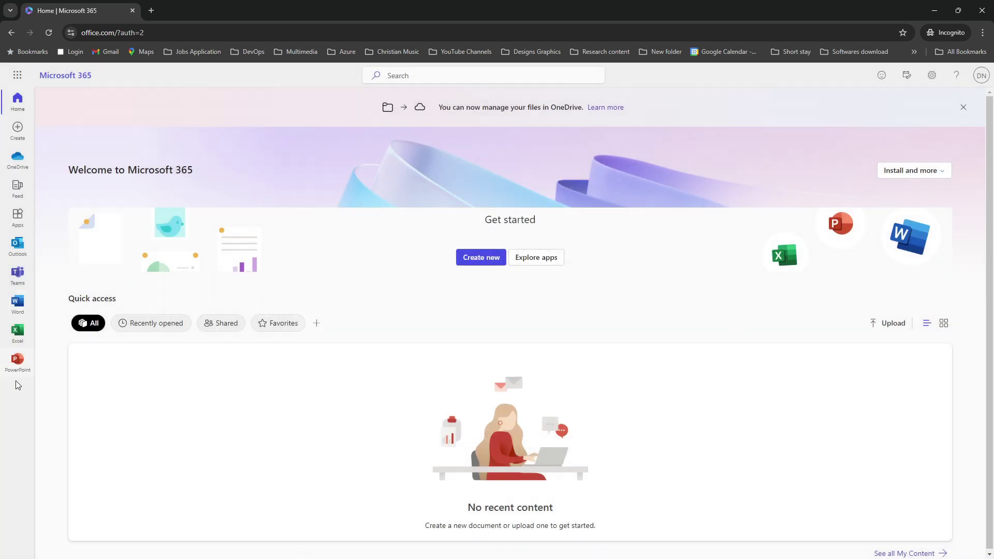
left_click(17, 244)
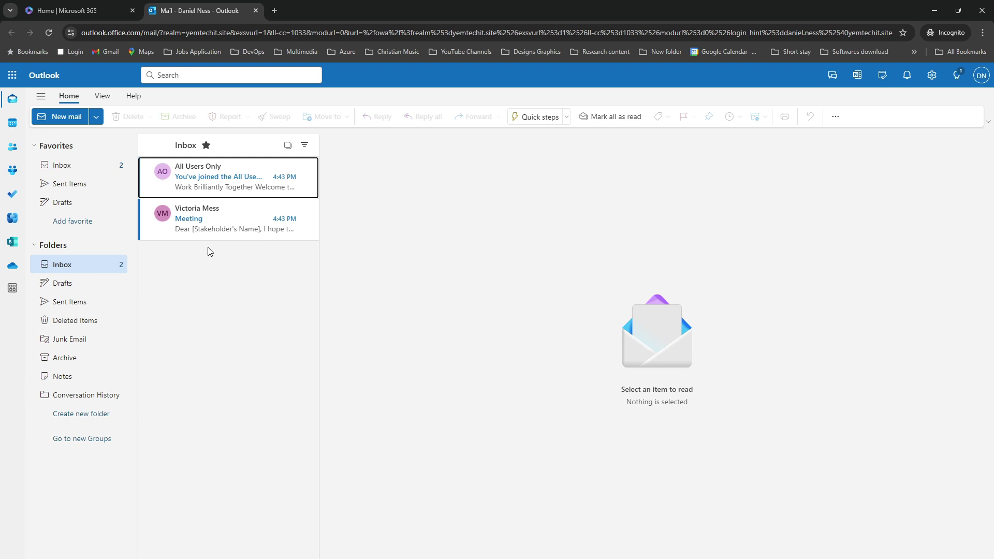
Read the received 'Meeting' email in the Inbox, then minimize the recipient's Outlook window.
left_click(197, 225)
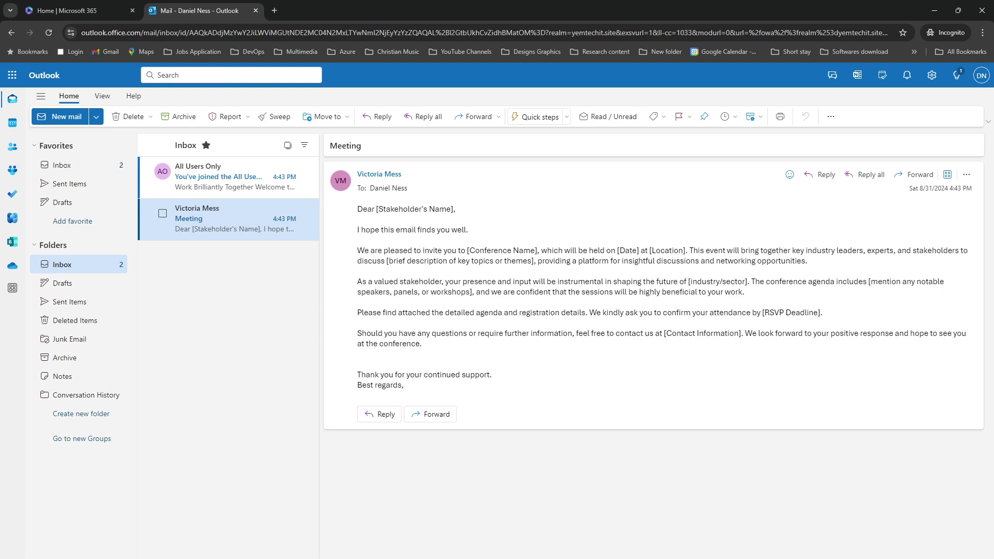
left_click(931, 11)
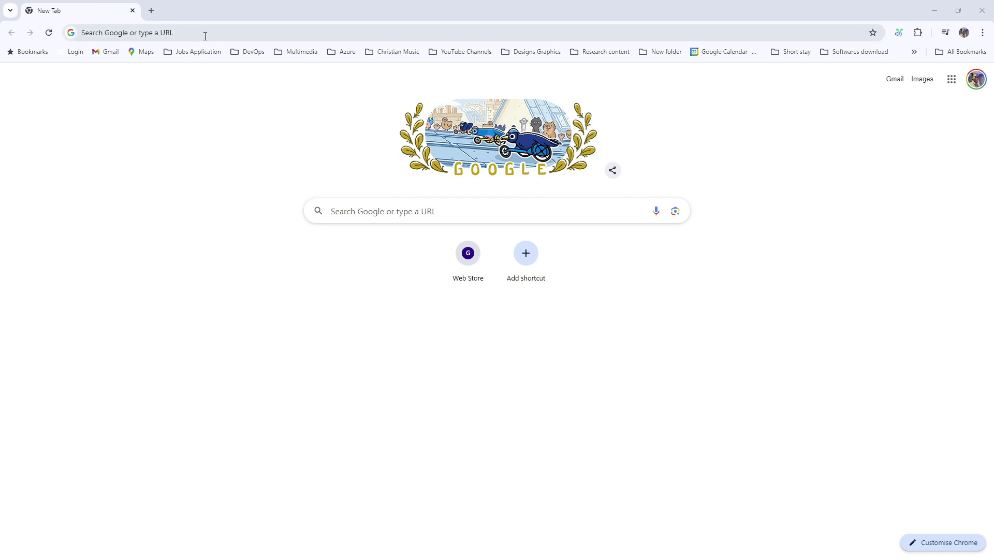
Minimize the blank New Tab window to bring back the sender's Sent Items.
left_click(943, 12)
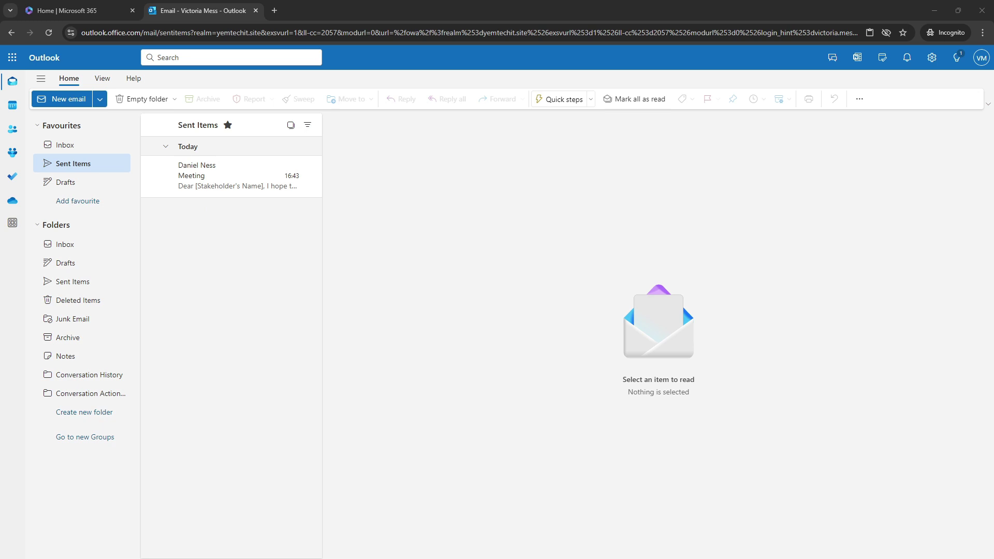
Switch to the Hyper-V virtual machine window running new Outlook.
key("alt+Tab")
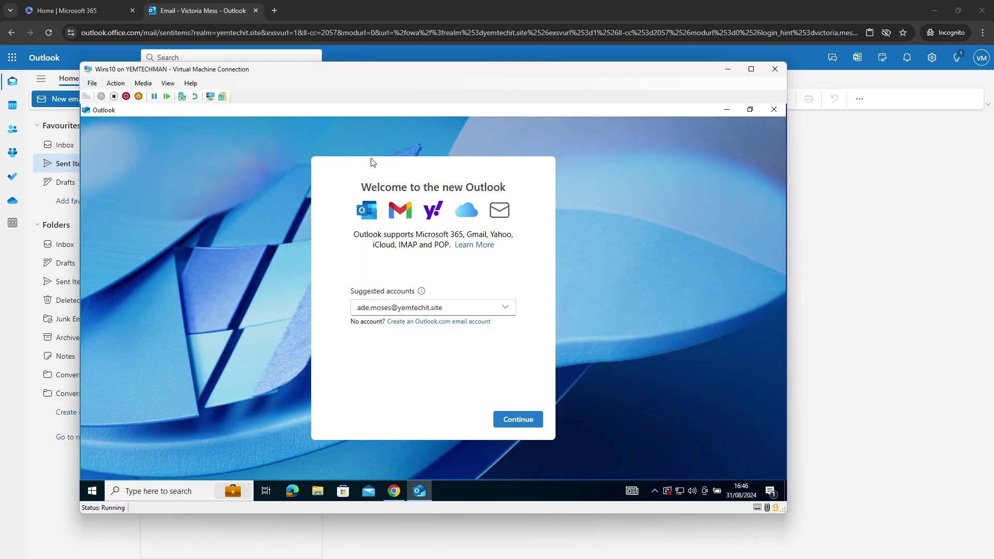
Close Outlook in the virtual machine and relaunch Outlook (new) from a Windows search for 'out'.
mouse_move(349, 72)
left_mouse_down()
mouse_move(442, 94)
mouse_move(369, 85)
mouse_move(369, 66)
mouse_move(366, 76)
left_mouse_up()
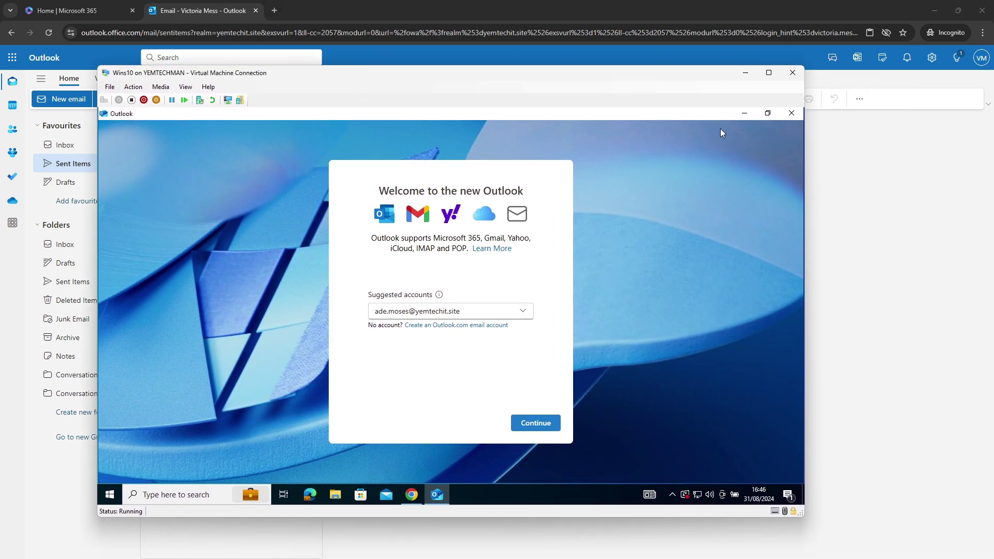
left_click(787, 114)
left_click(194, 493)
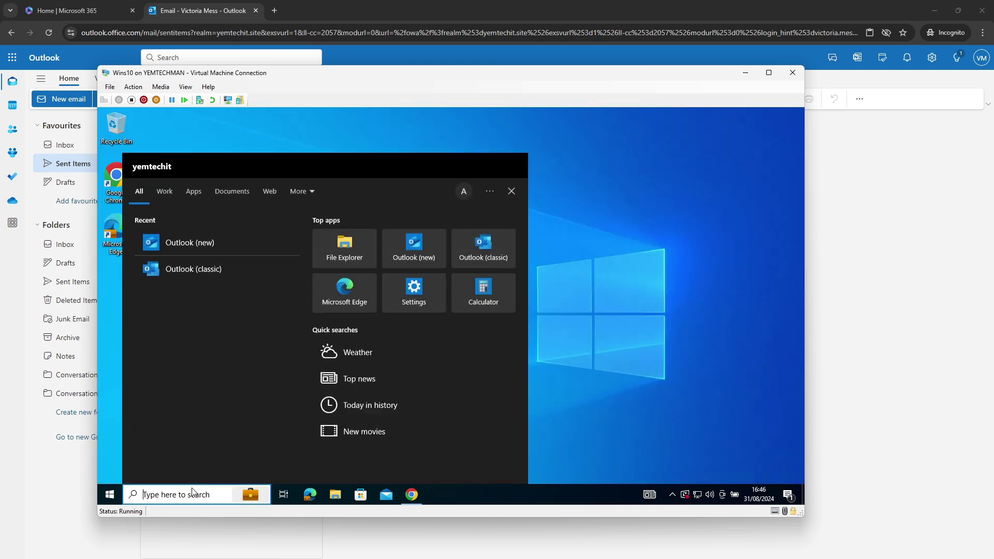
type("out")
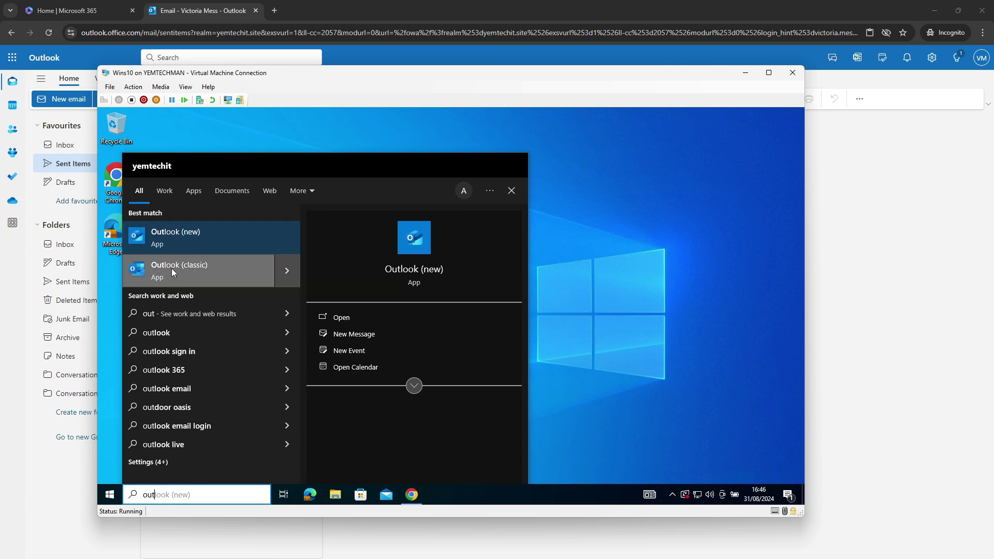
left_click(170, 243)
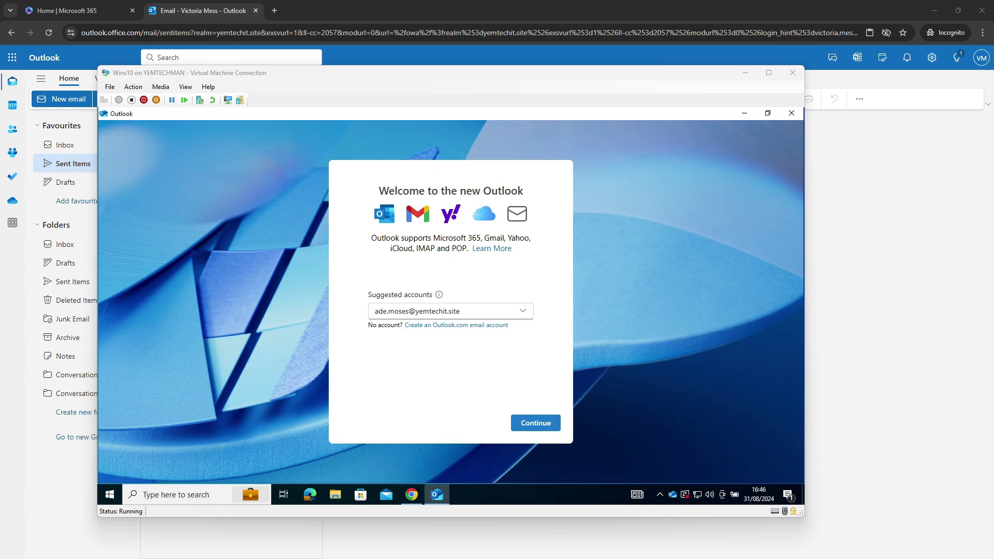
Pick a suggested account on the welcome screen and continue setup.
left_click(422, 312)
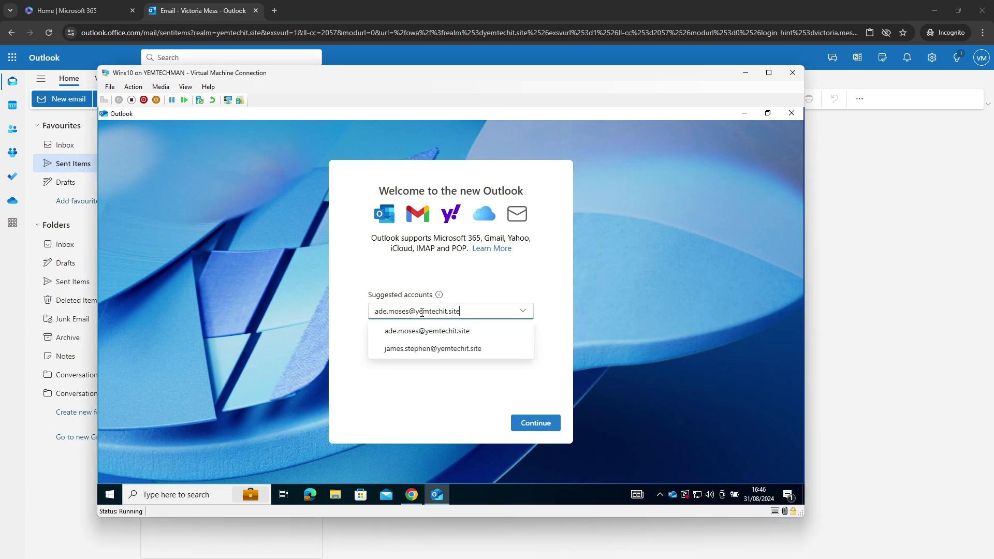
left_click_drag(379, 311, 461, 313)
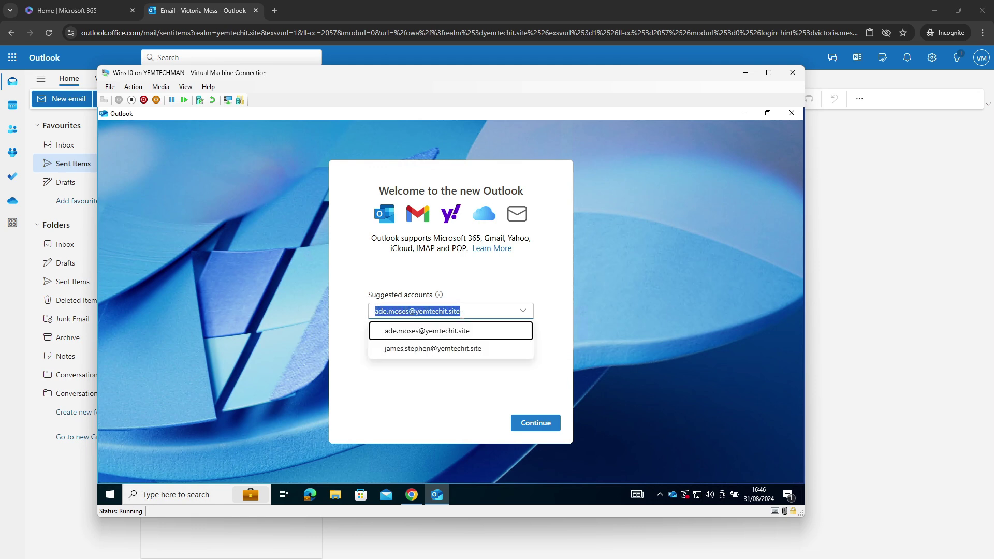
left_click(528, 424)
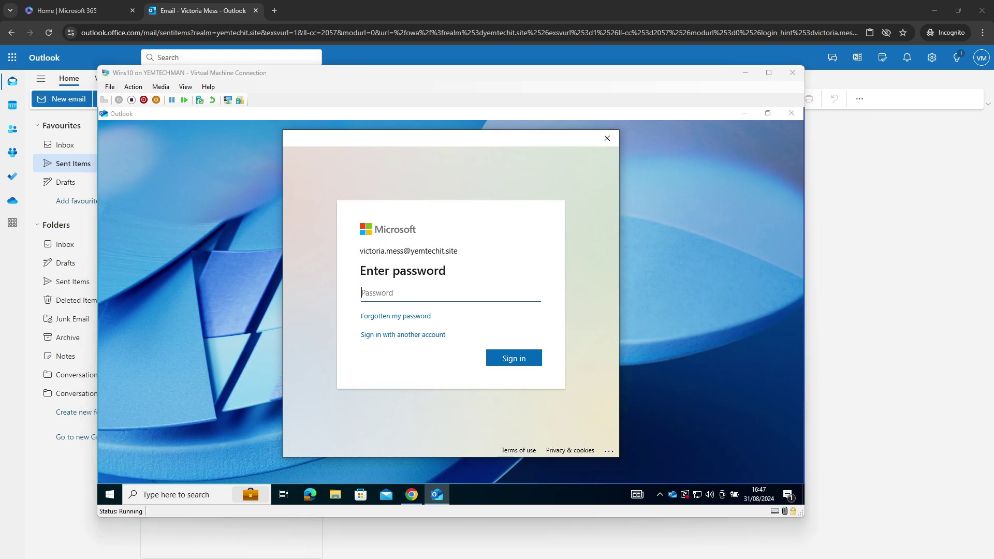
Sign in with the pasted account password, stay signed in, finish setup and accept the privacy notice.
left_click(389, 294)
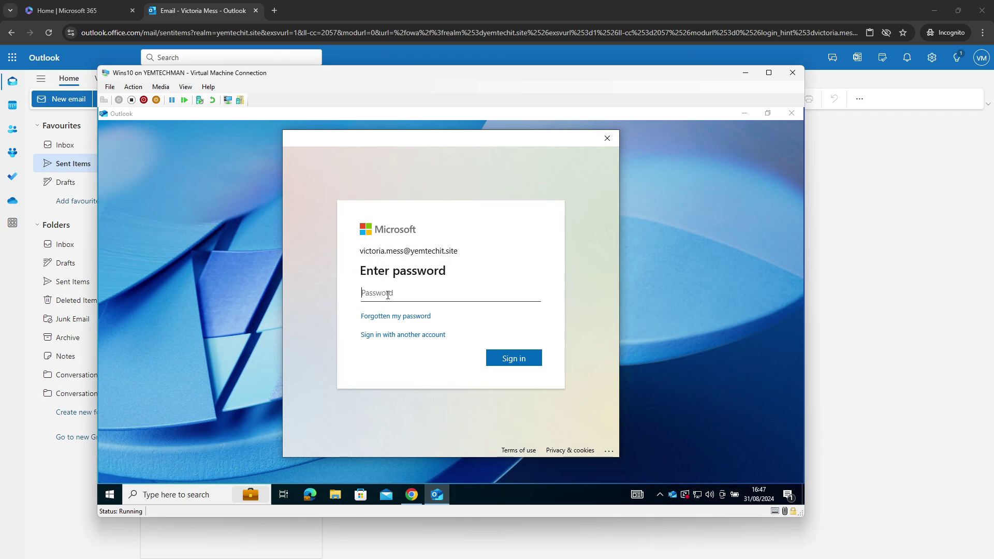
key("ctrl+v")
left_click(510, 363)
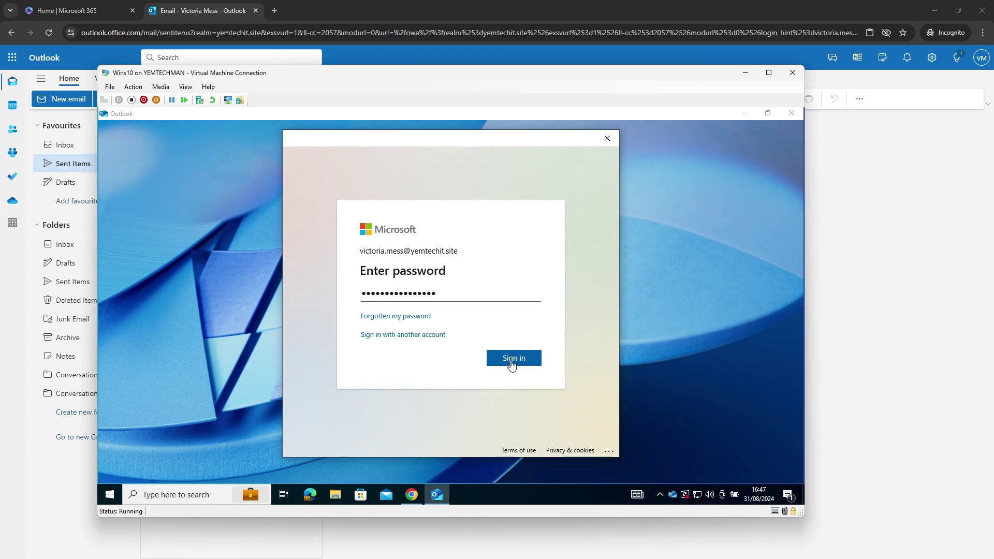
left_click(558, 438)
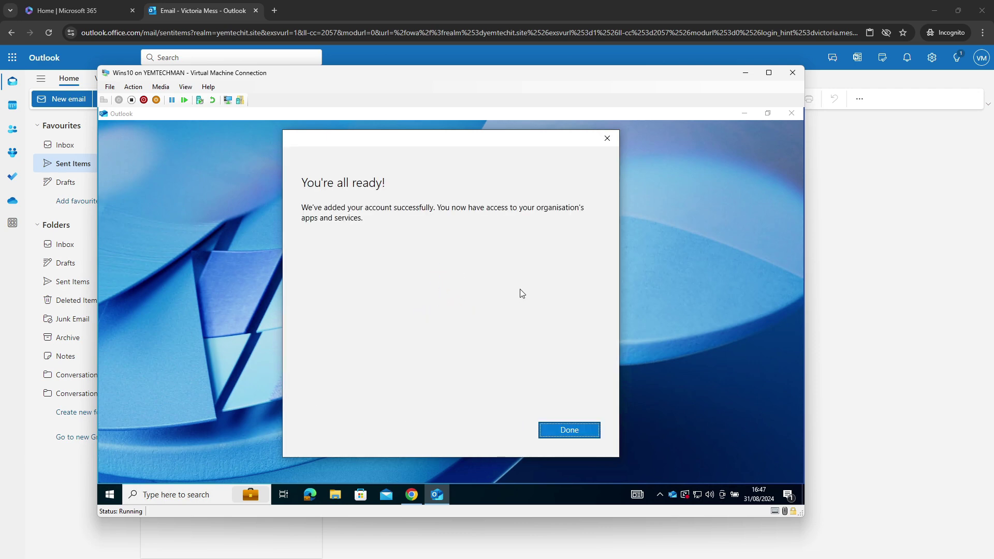
left_click(546, 436)
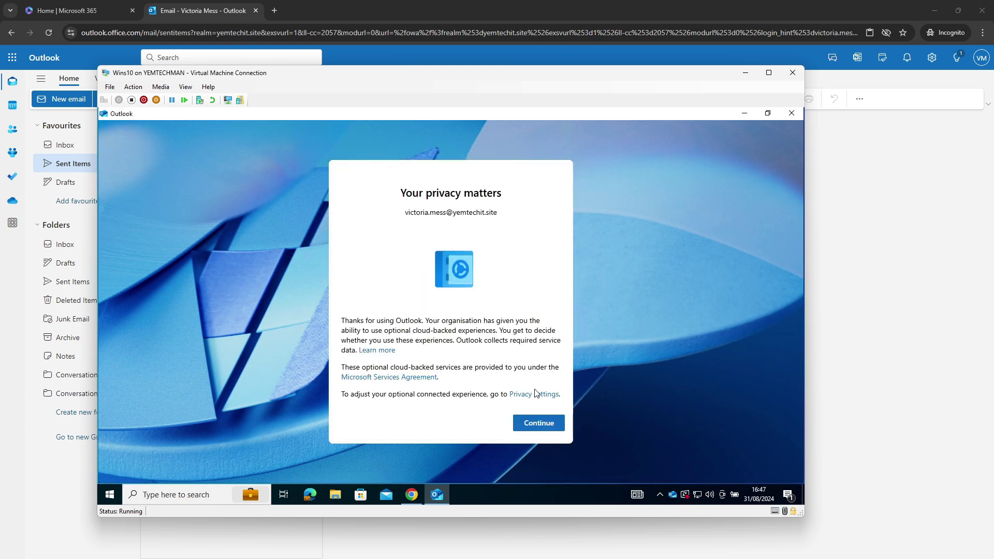
left_click(529, 427)
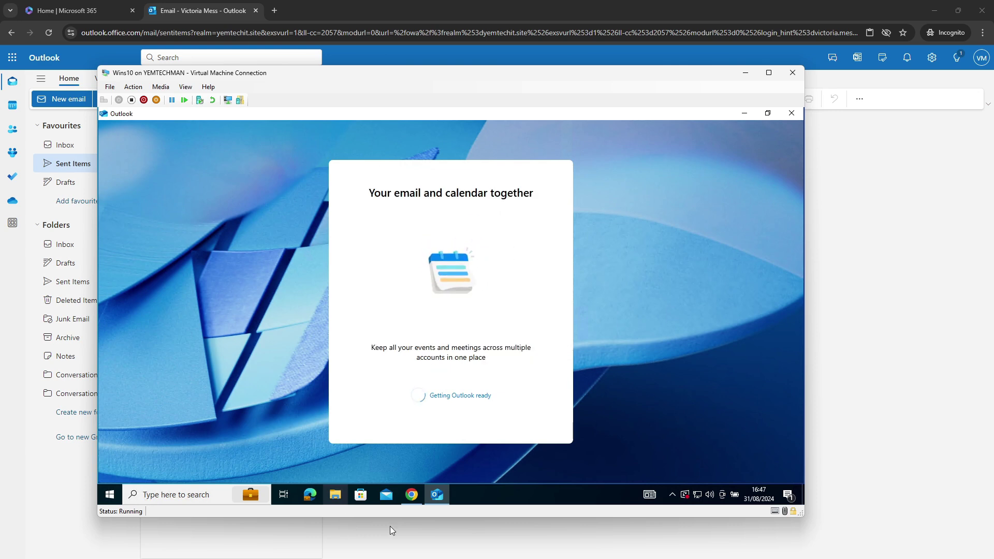
right_click(438, 492)
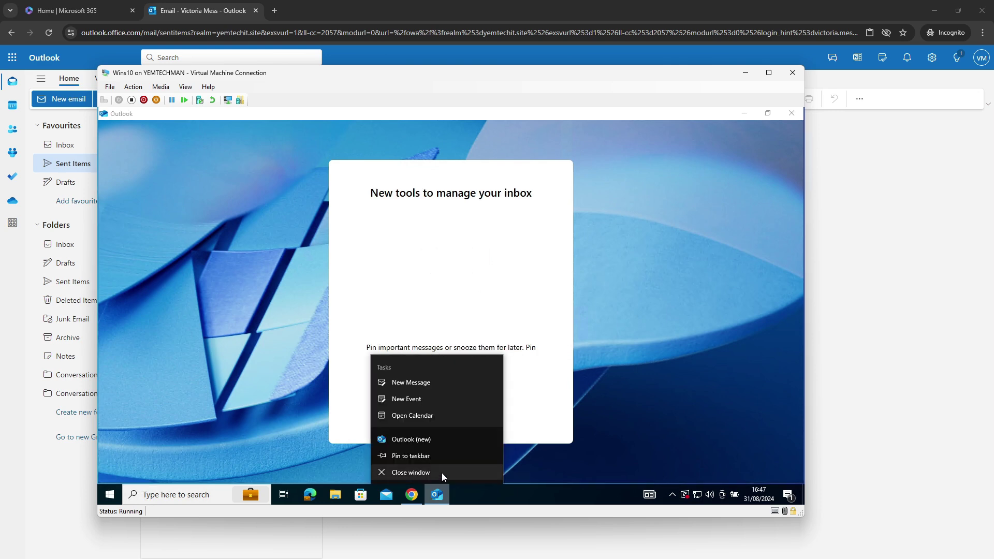
Relaunch Outlook (new) via a search for 'out', dismiss the welcome tip and open the Inbox.
left_click(412, 472)
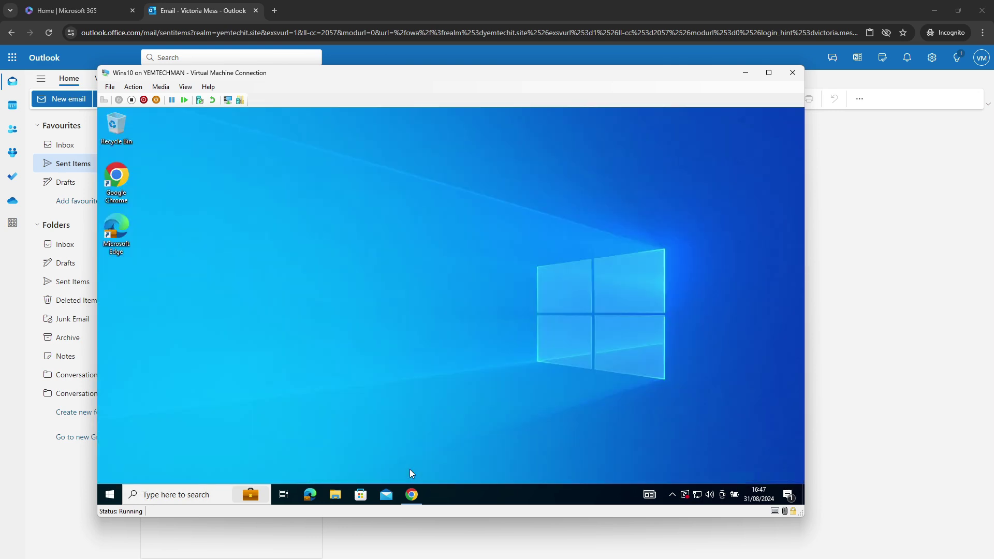
left_click(190, 492)
type("out")
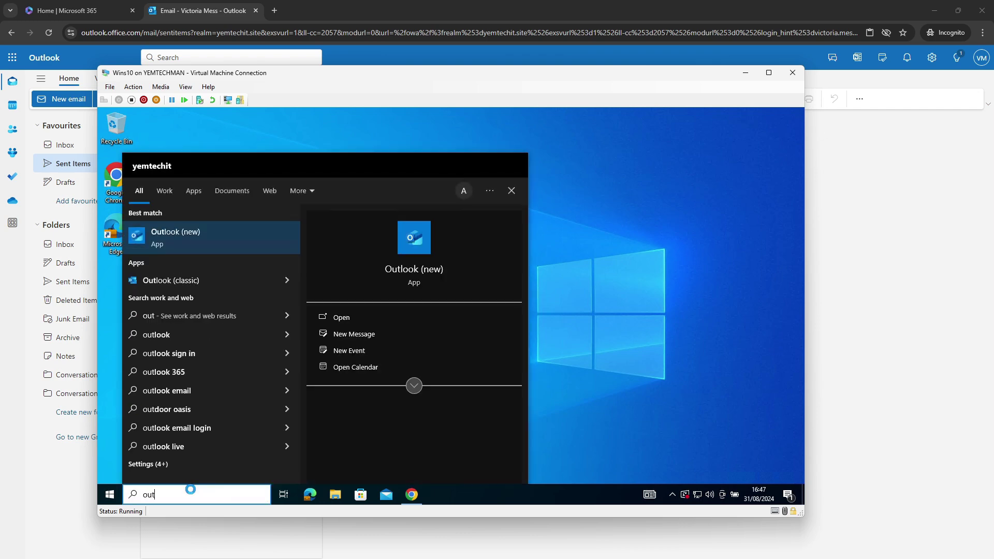
left_click(176, 247)
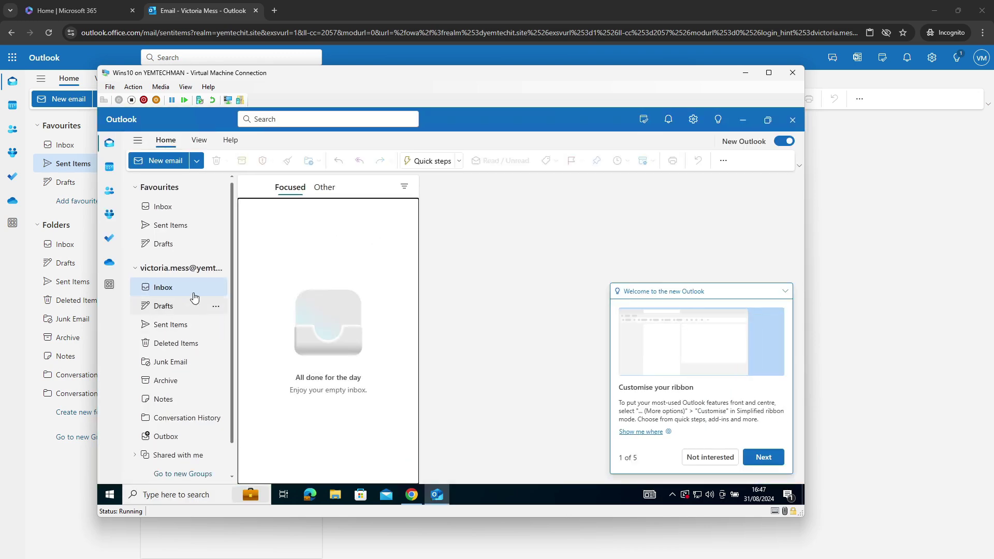
left_click(164, 288)
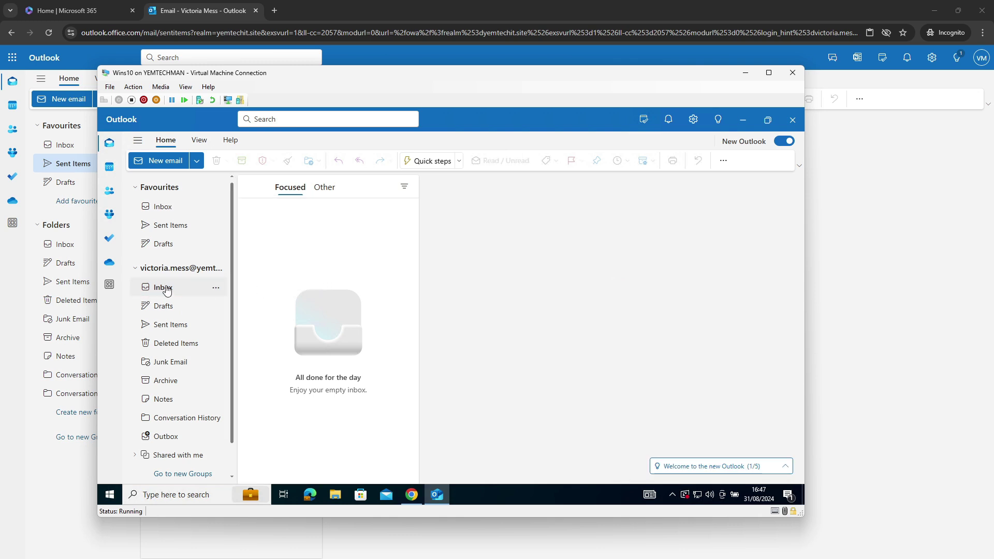
left_click(166, 288)
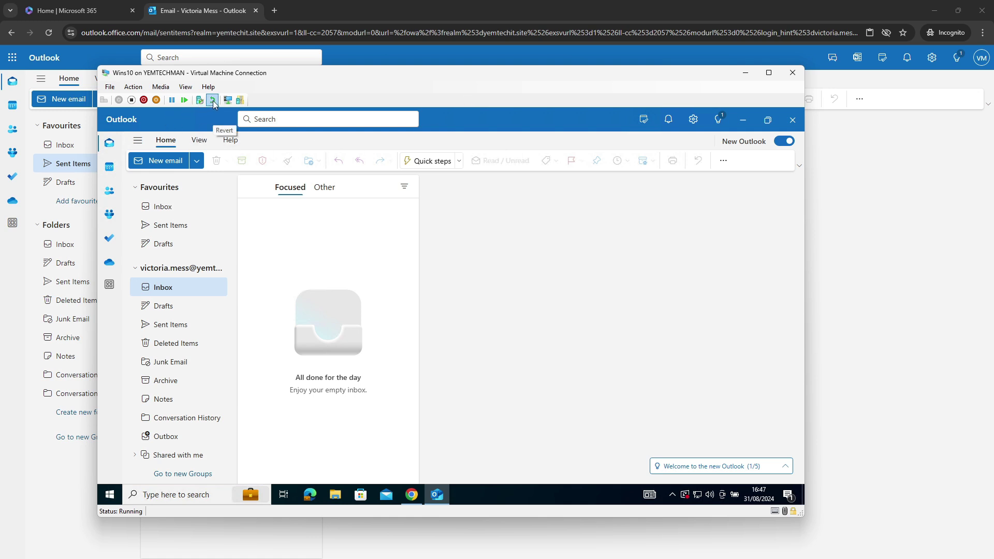
left_click(168, 208)
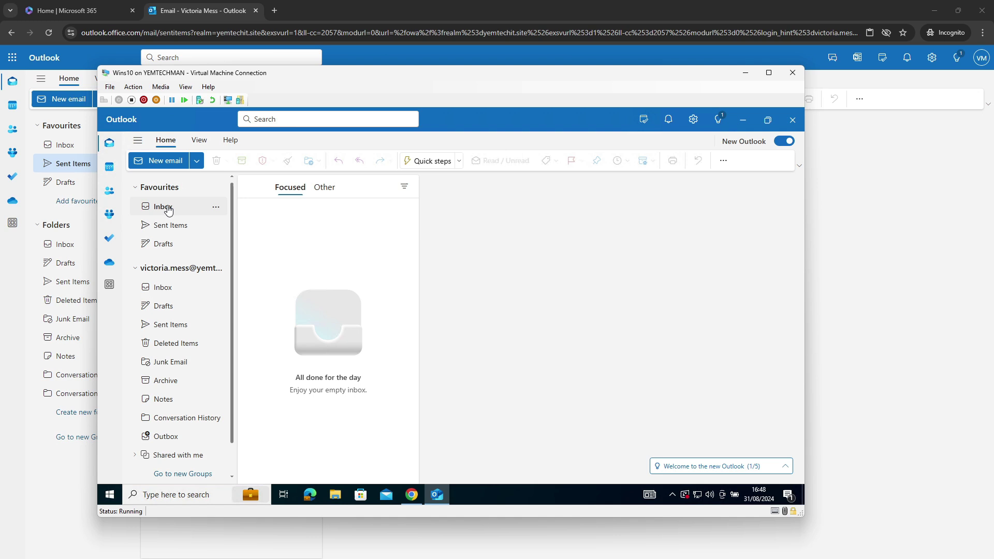
left_click(162, 288)
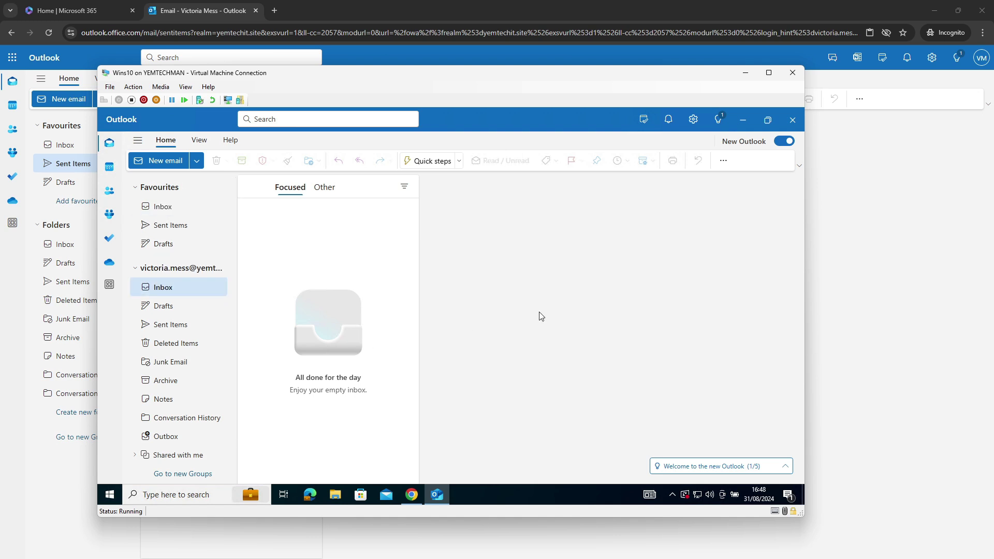
Close Outlook again and restart it from a Windows search for 'out'.
left_click(792, 120)
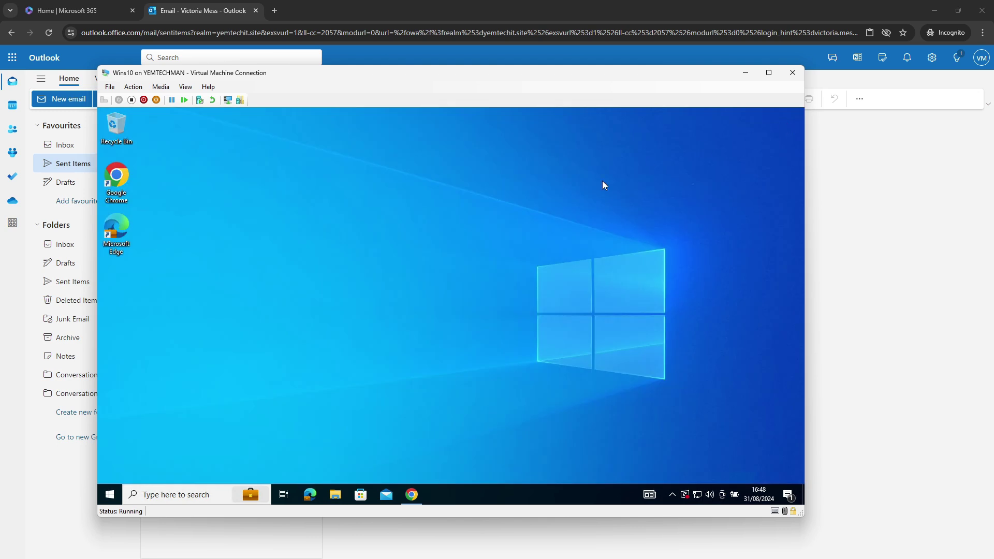
left_click(187, 496)
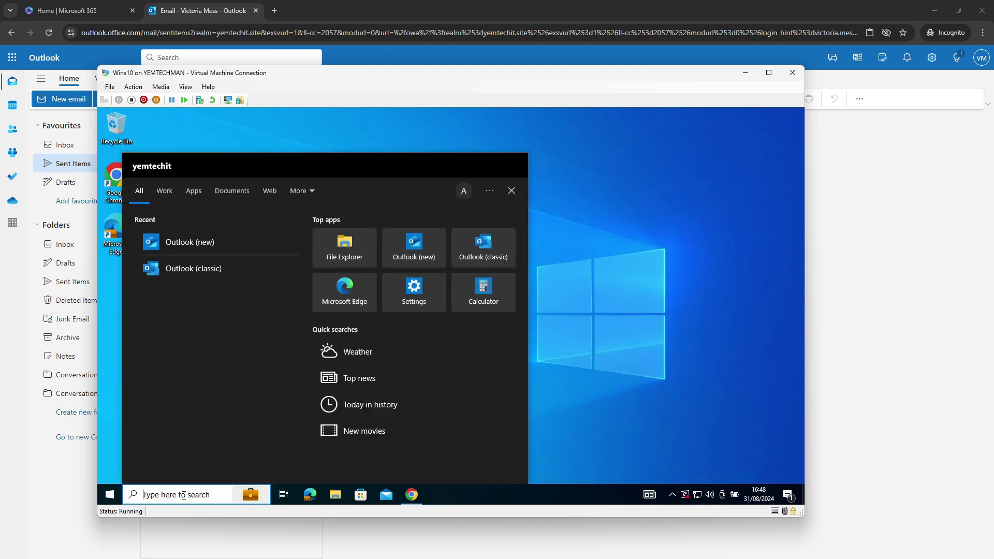
type("out")
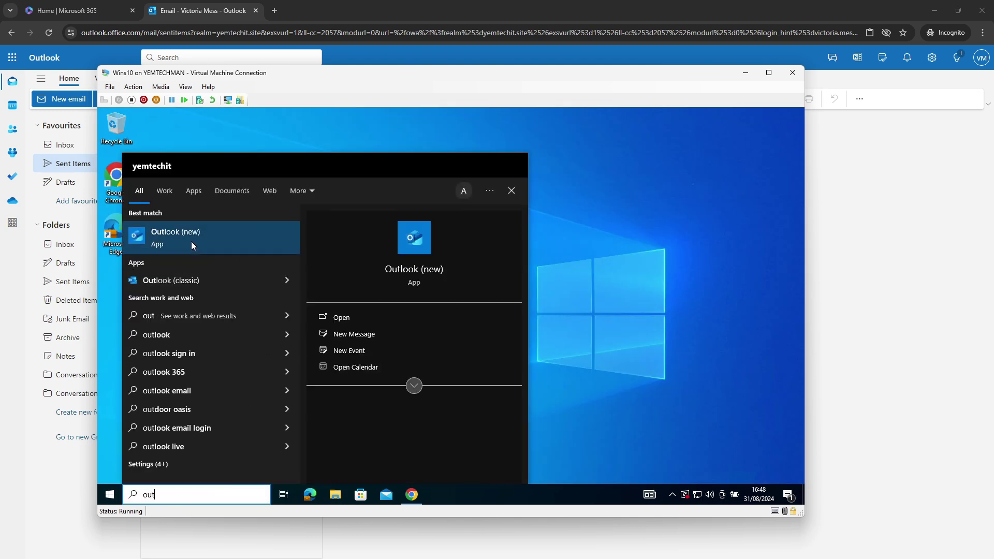
left_click(191, 242)
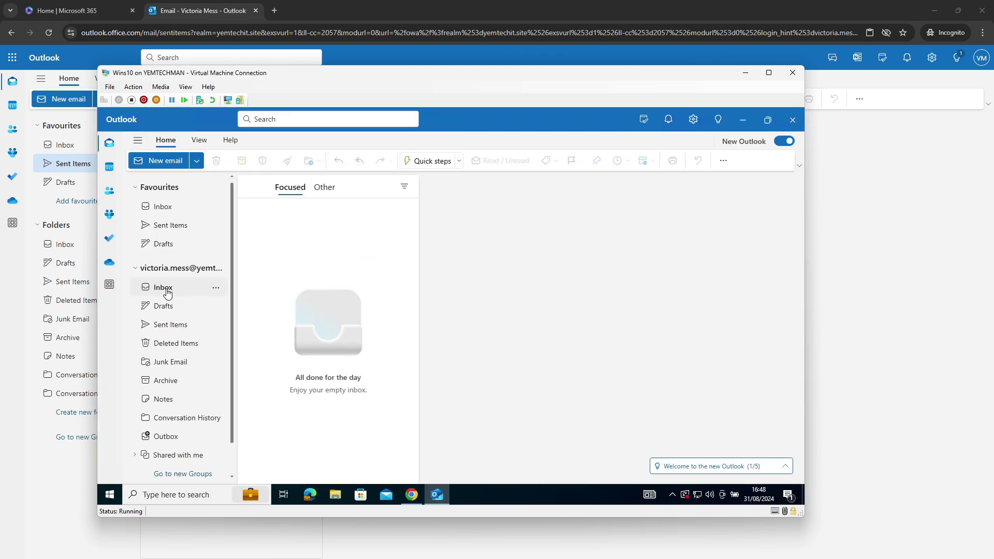
Open Sent Items and view the Meeting email in the reading pane.
left_click(166, 326)
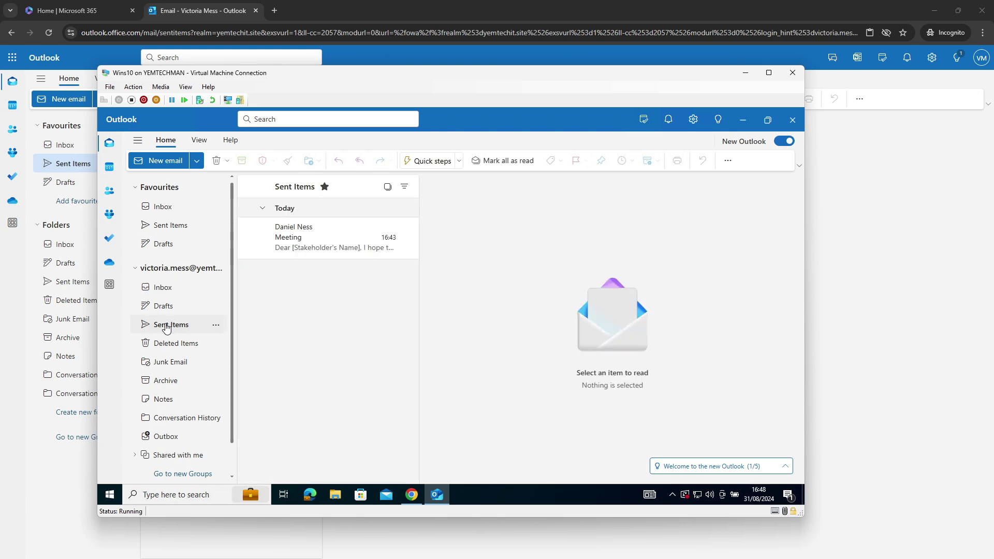
left_click(332, 239)
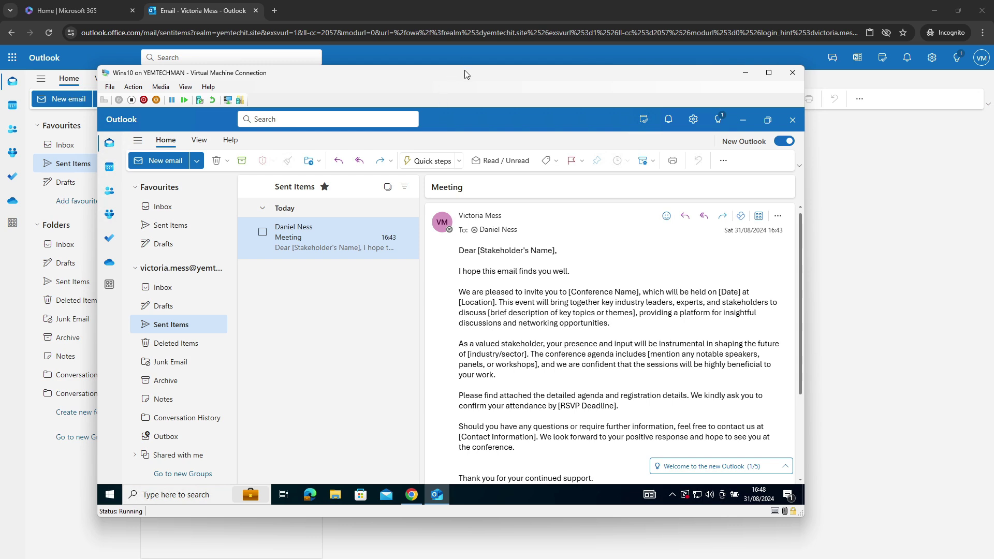
left_click_drag(465, 70, 501, 65)
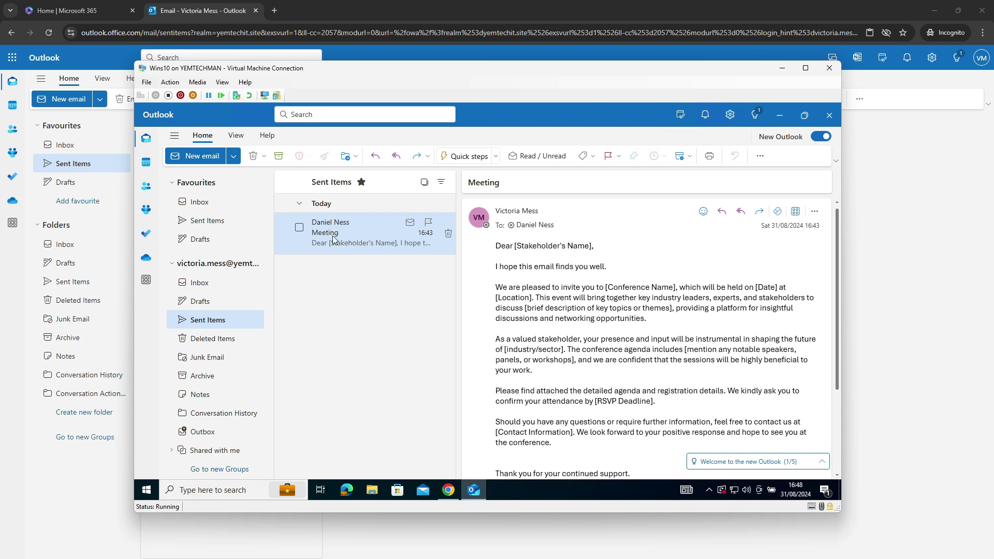
left_click(211, 321)
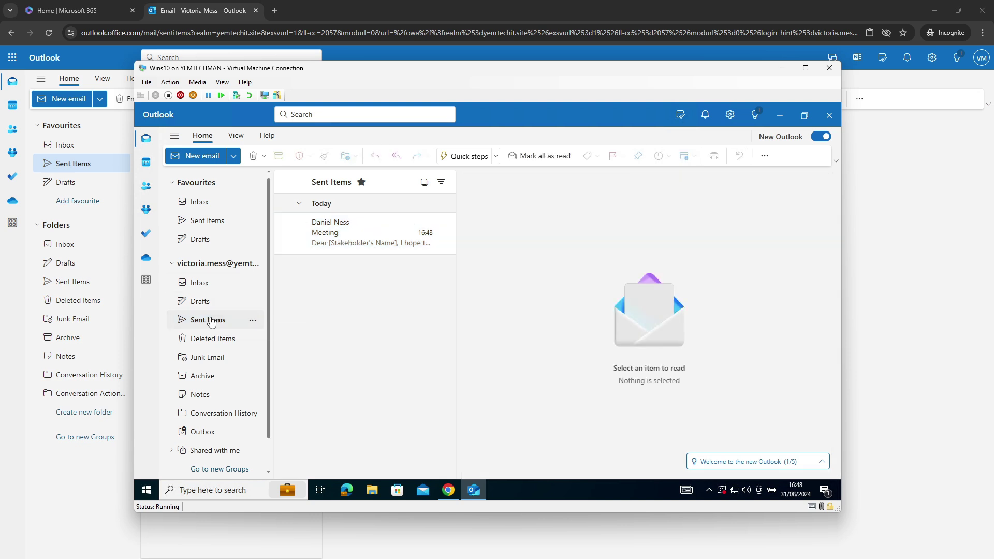
Open the Meeting email in its own window, check its More options, then minimize the virtual machine.
double_click(345, 242)
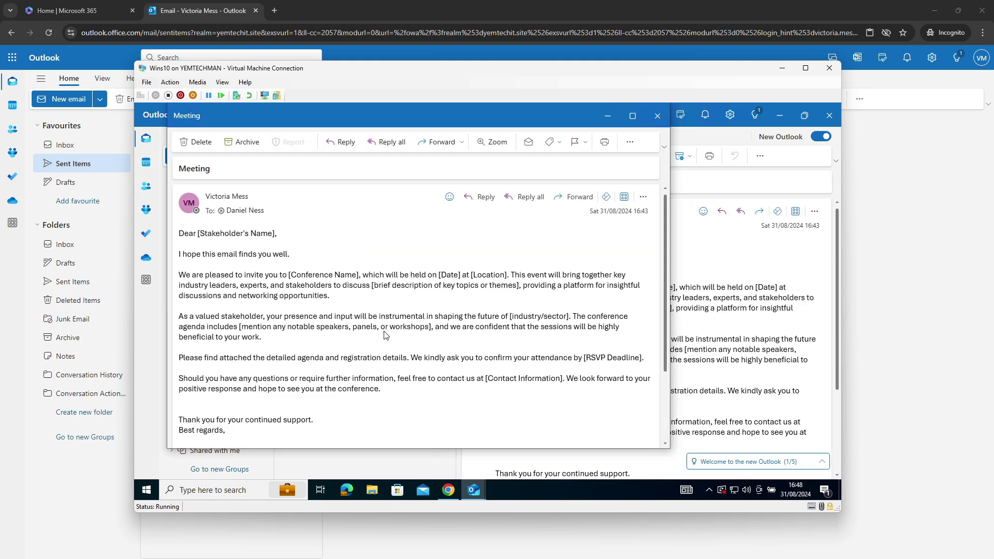
left_click(631, 142)
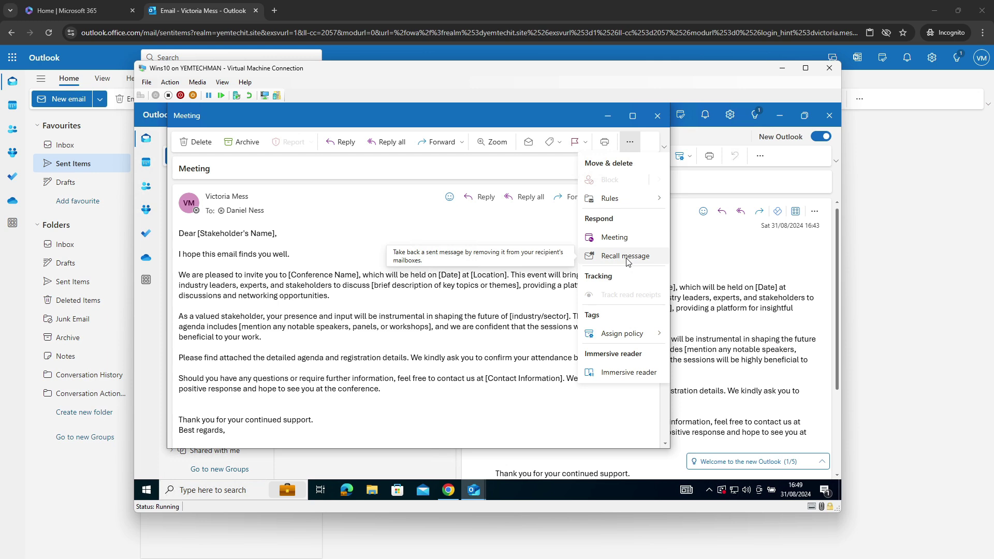
left_click(780, 69)
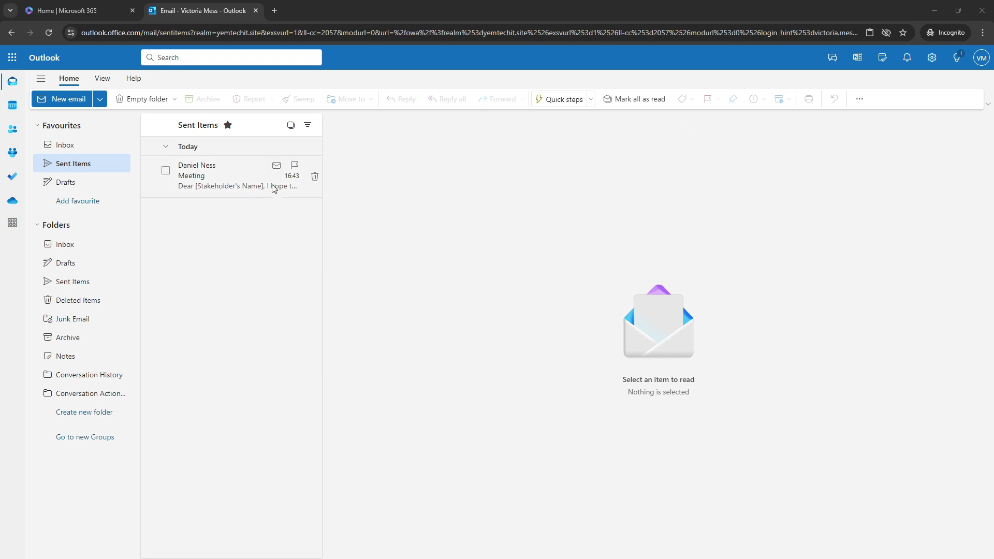
Open the sent Meeting email in Outlook on the web and inspect its More actions menu.
left_click(981, 58)
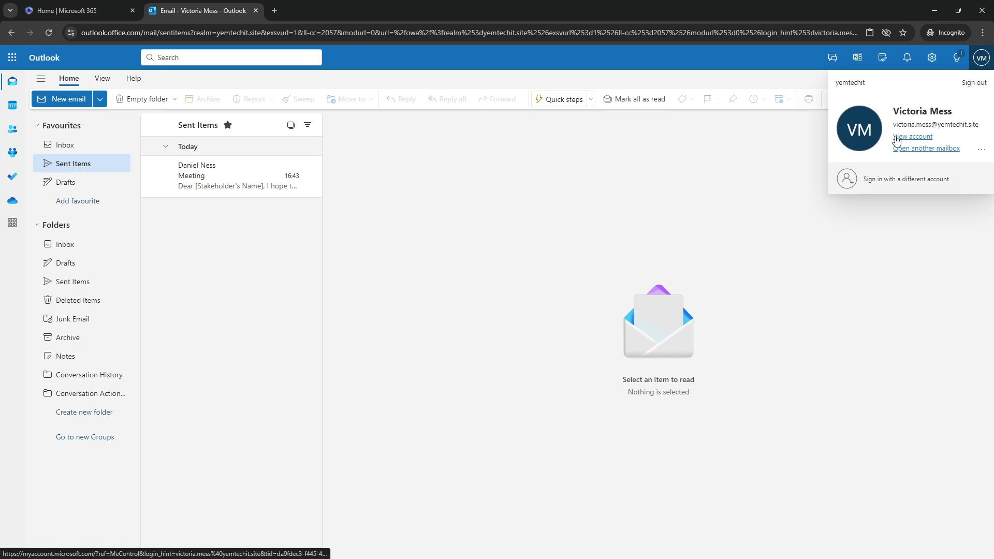
left_click(466, 210)
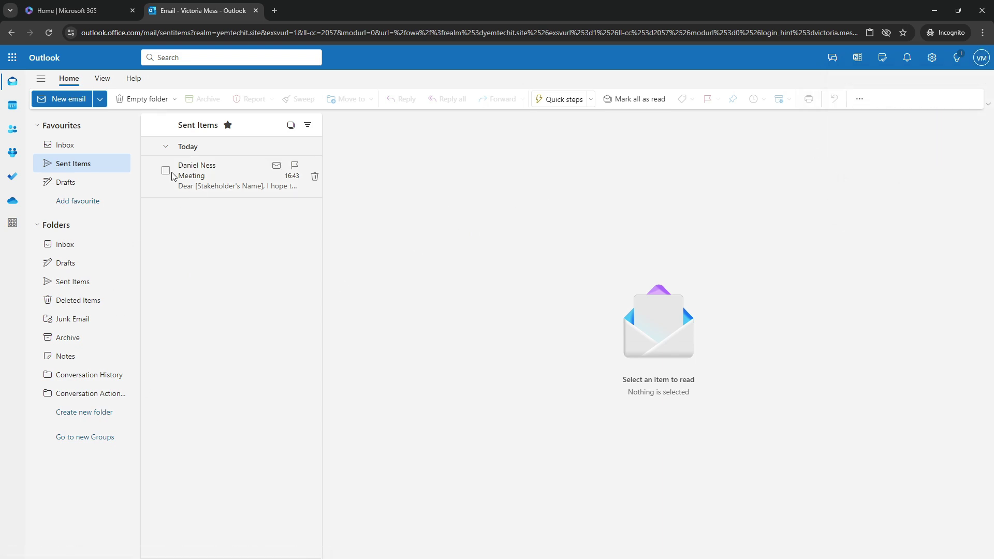
left_click(202, 174)
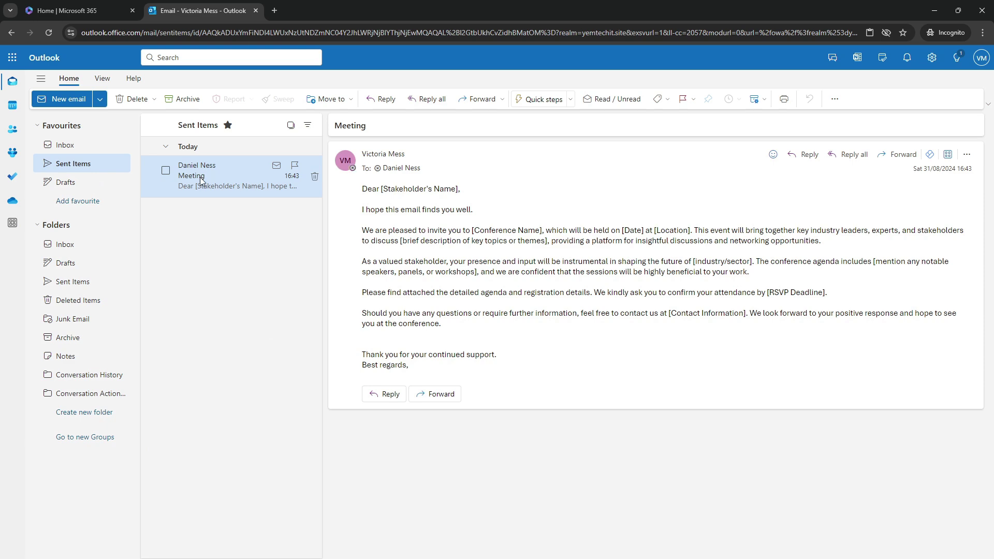
double_click(200, 177)
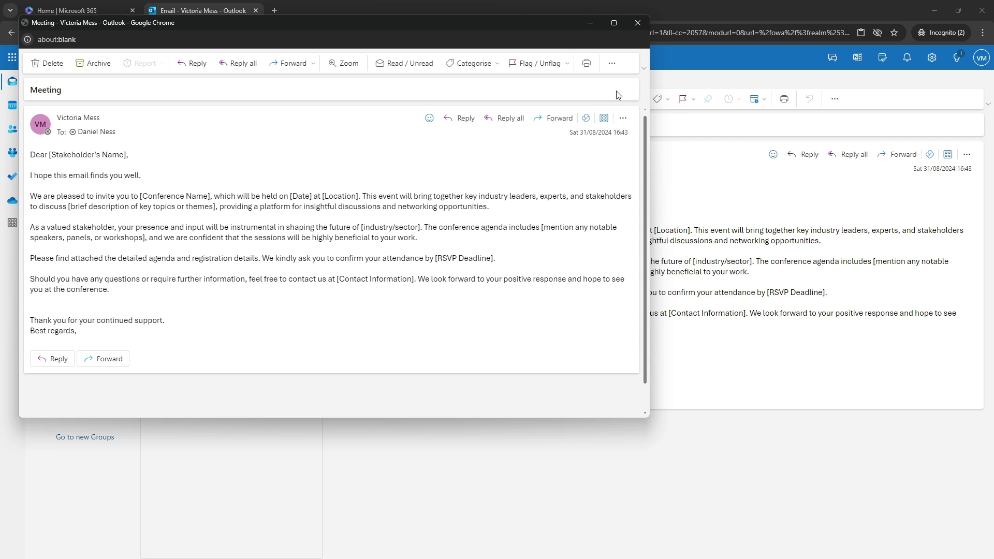
left_click(612, 64)
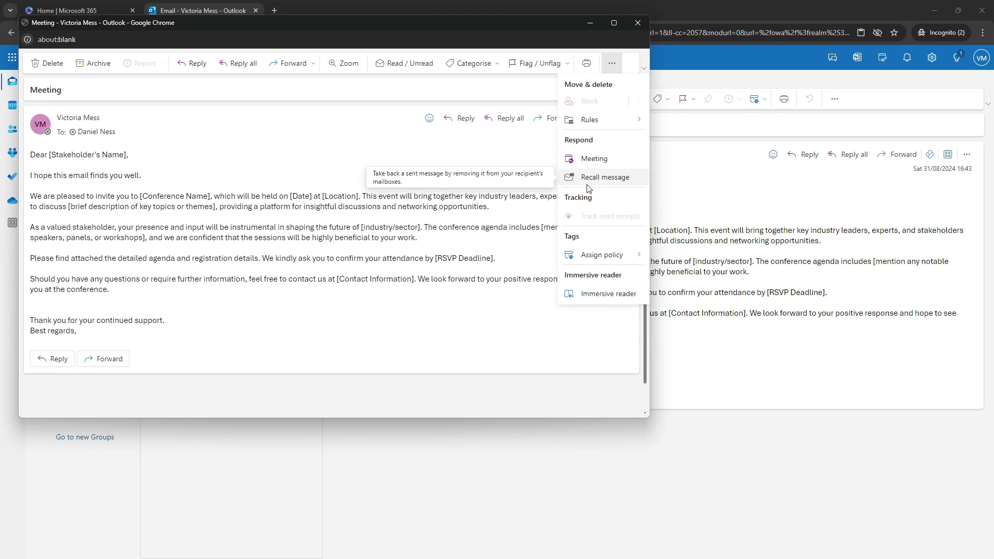
left_click(498, 330)
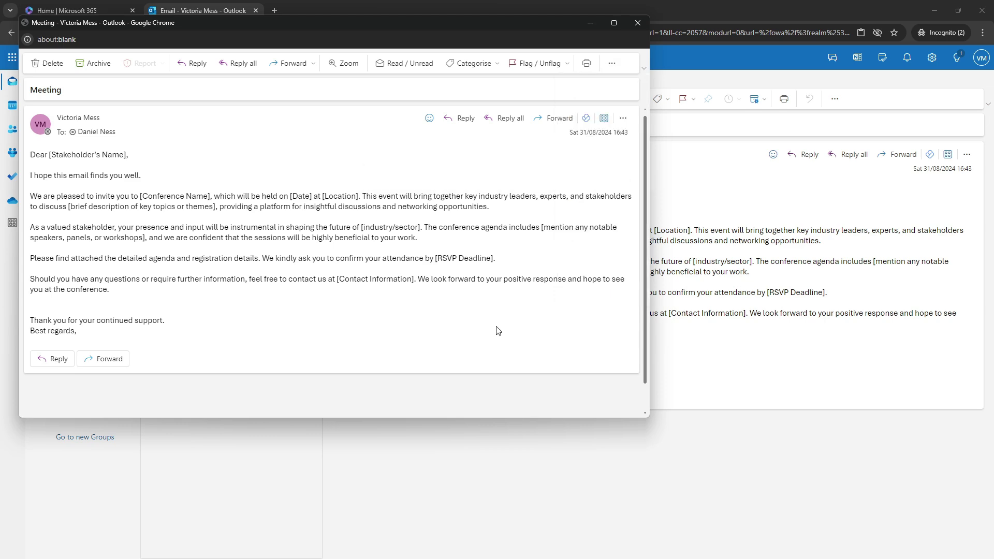
left_click(637, 23)
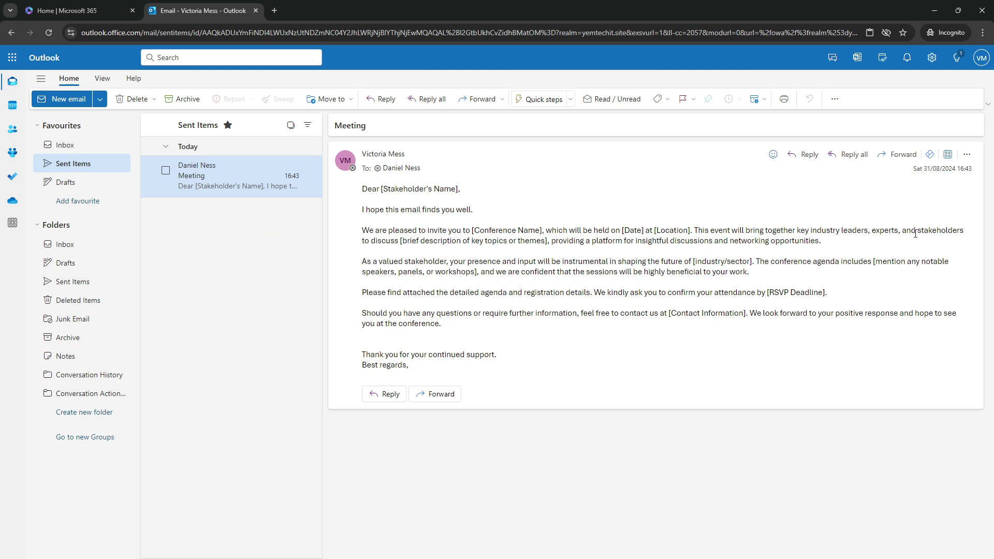
Recall the Meeting email via More actions > Advanced actions > Recall message and confirm with OK.
left_click(965, 155)
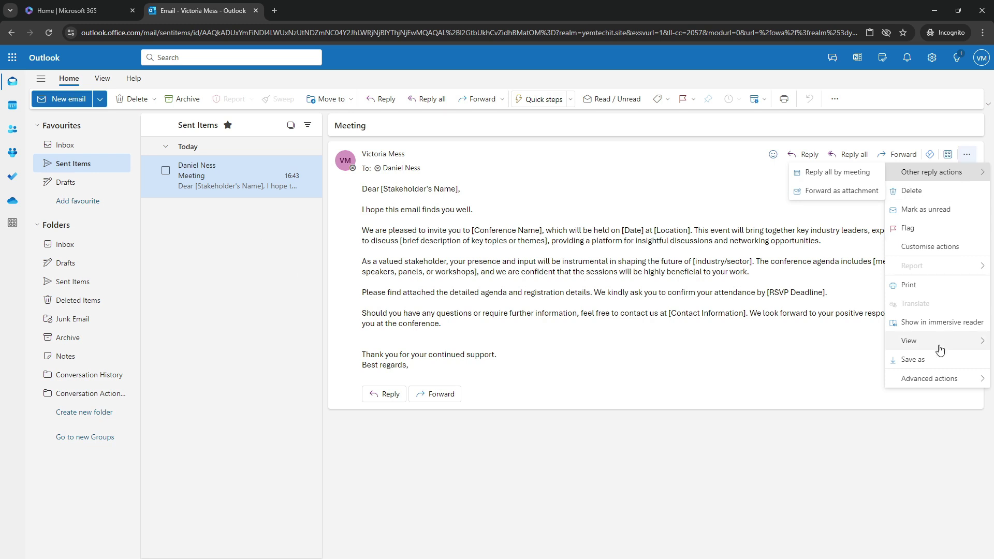
mouse_move(926, 382)
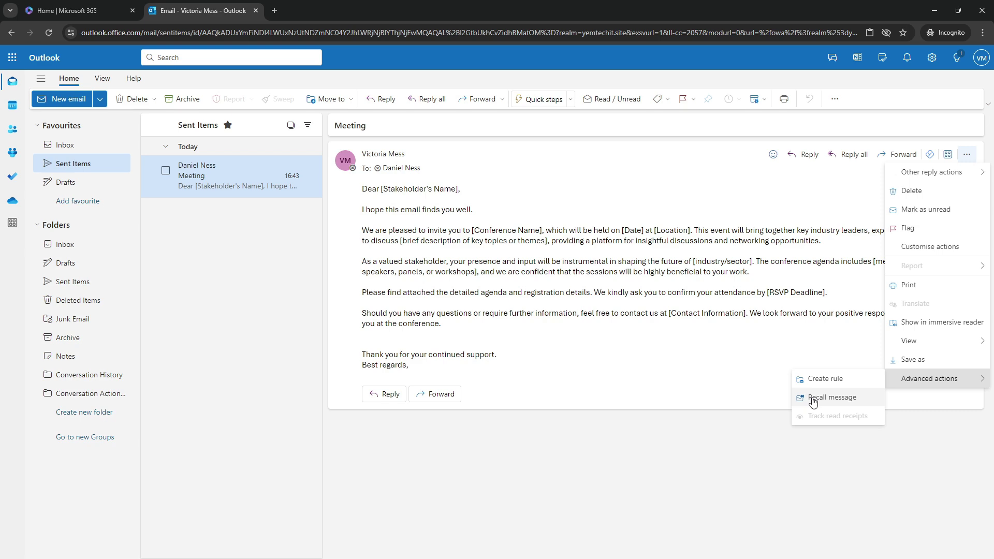
left_click(812, 398)
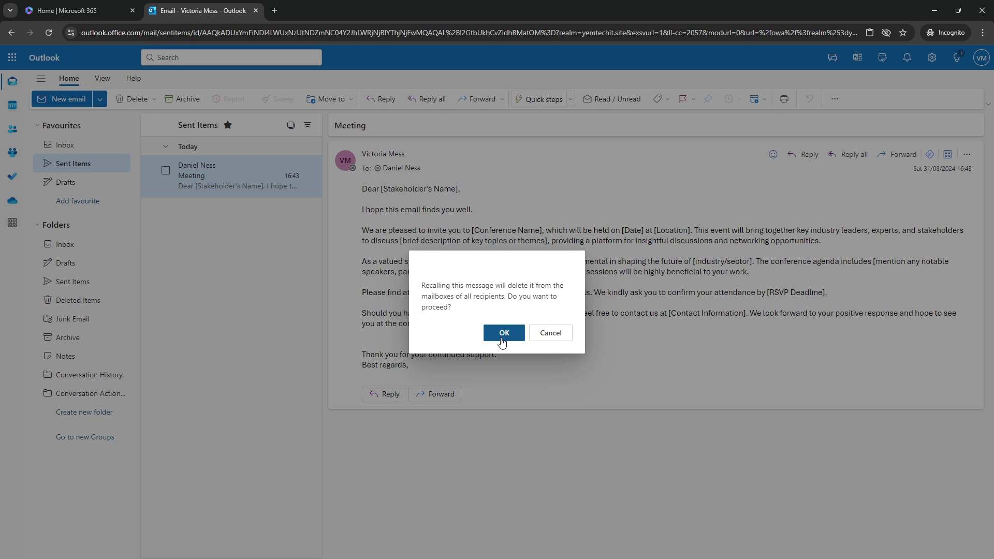
left_click(502, 339)
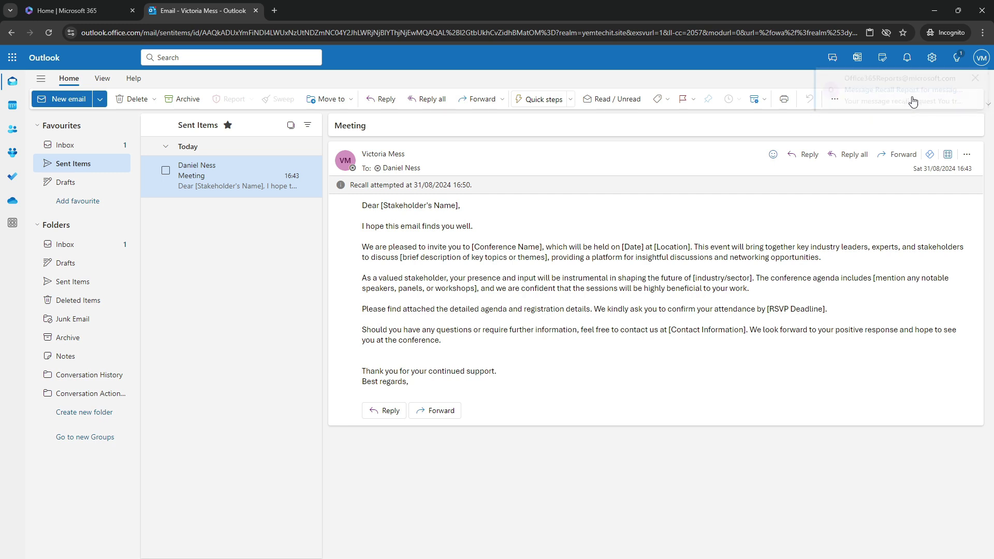
Open the Office365Reports recall email in the Inbox and view its Message Recall Report.
left_click(71, 151)
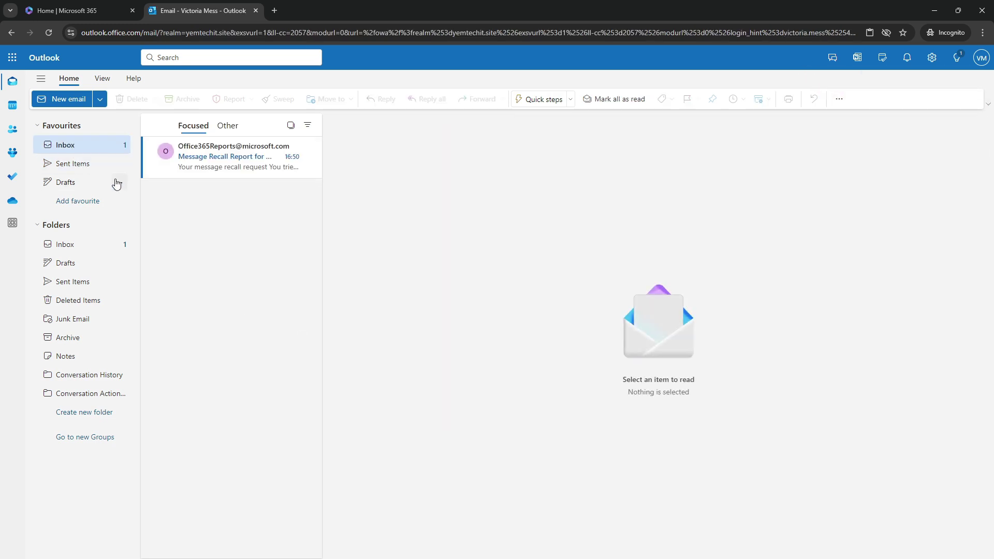
left_click(220, 158)
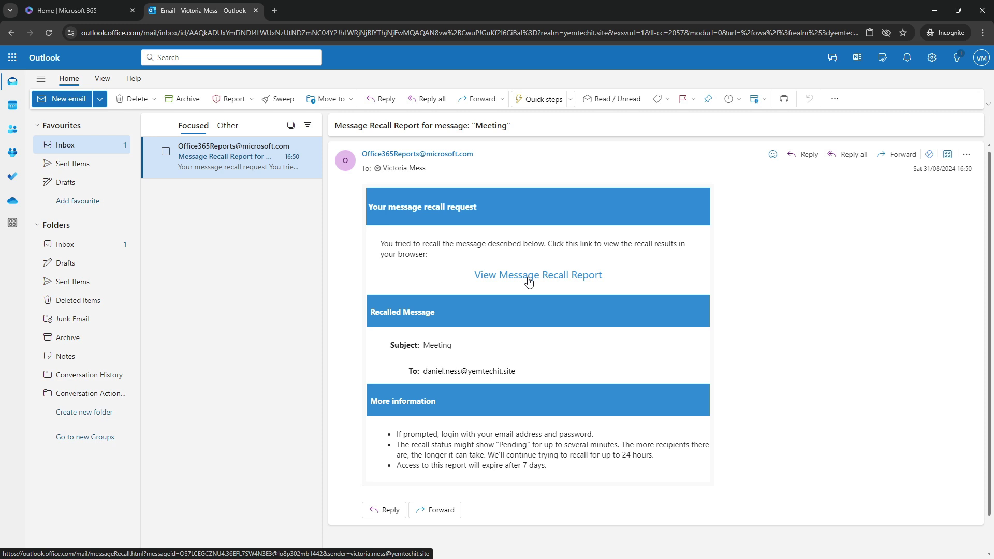
left_click(528, 282)
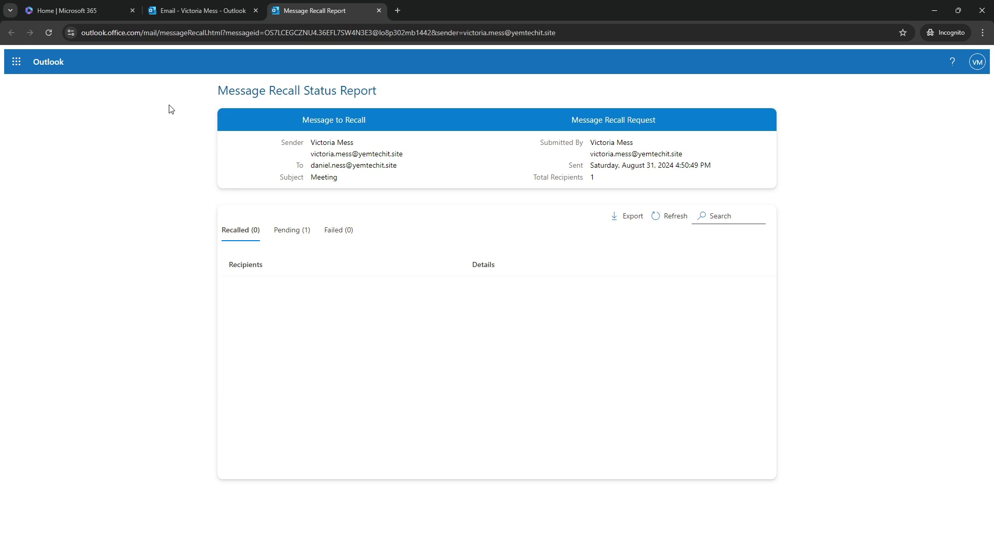
Check the Pending, Failed and Recalled tabs of the Meeting recall report.
left_click_drag(219, 92, 382, 97)
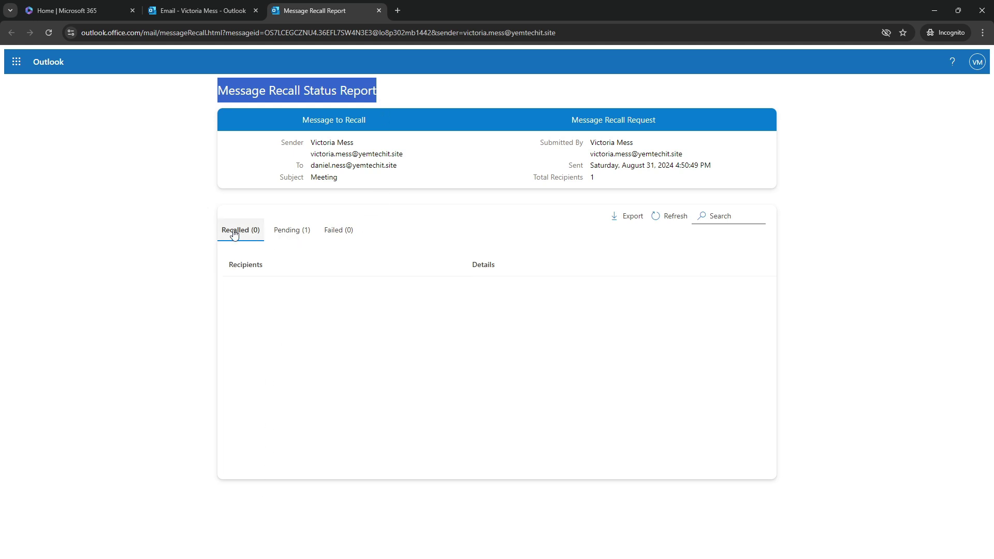
left_click(291, 230)
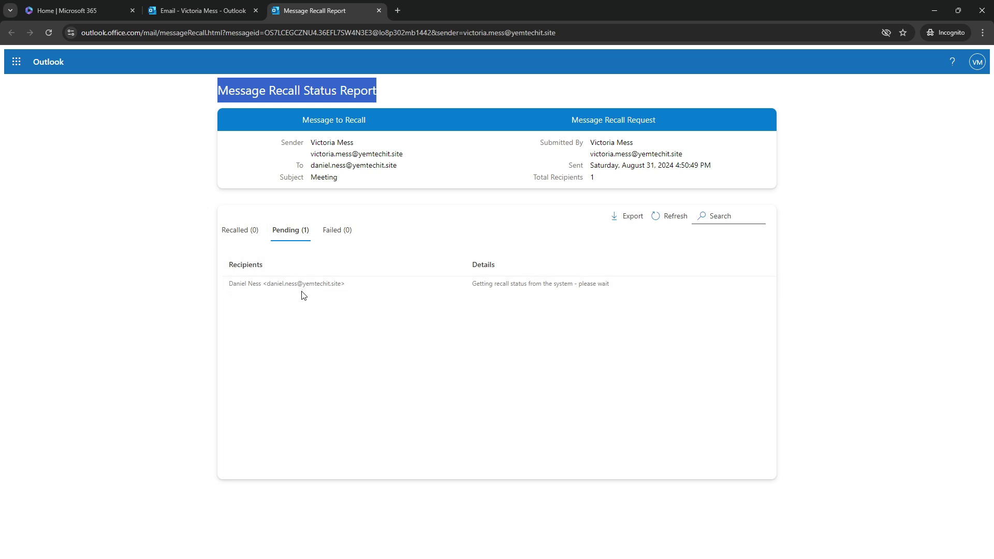
left_click(334, 231)
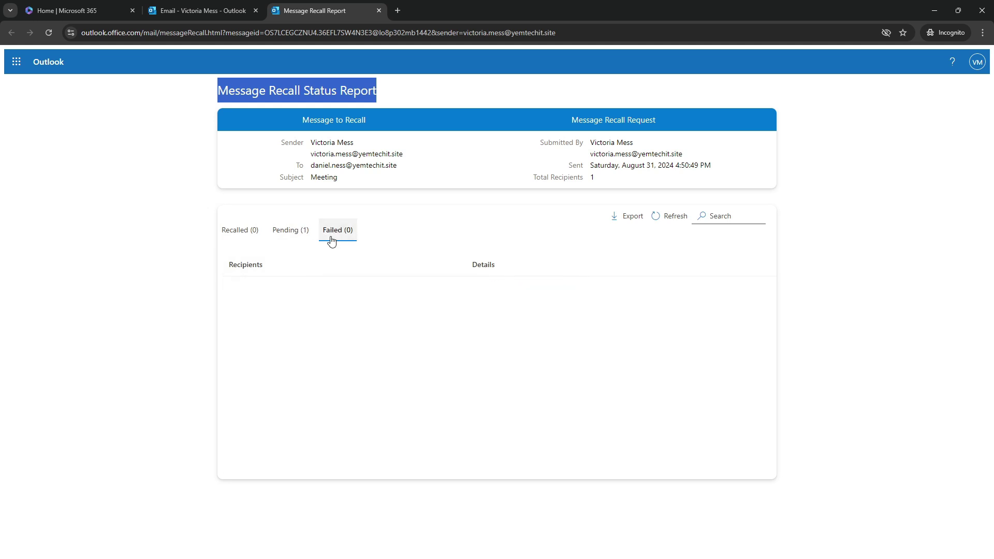
left_click(288, 234)
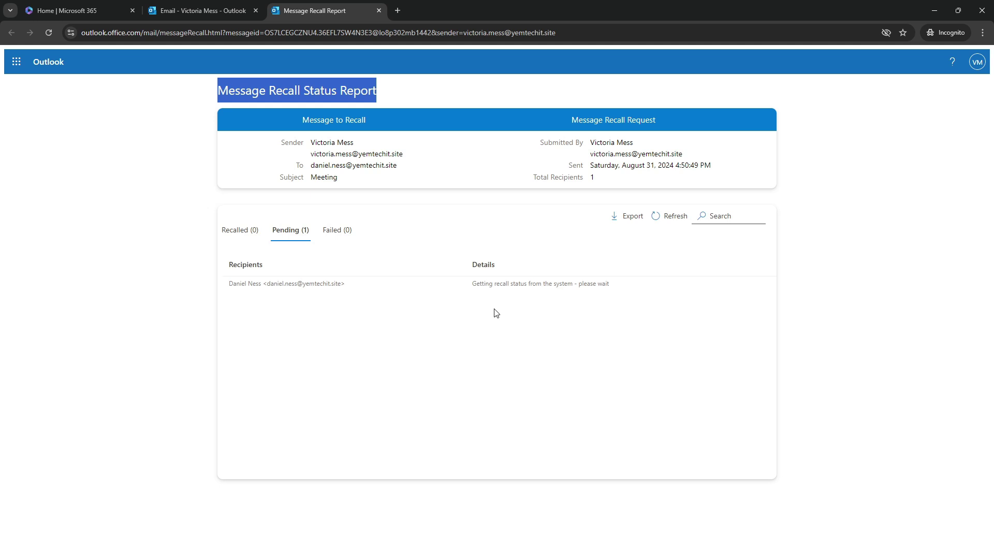
left_click(252, 231)
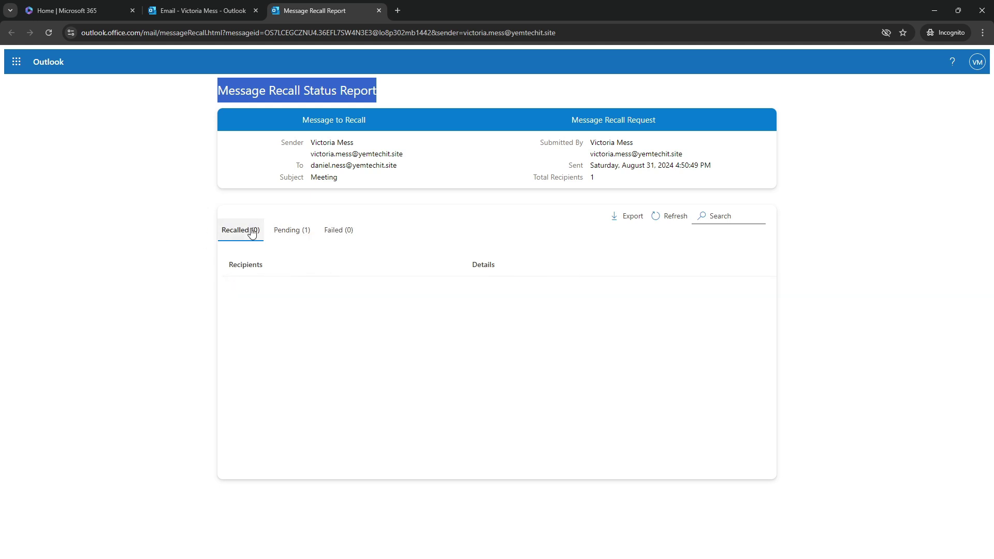
left_click(282, 234)
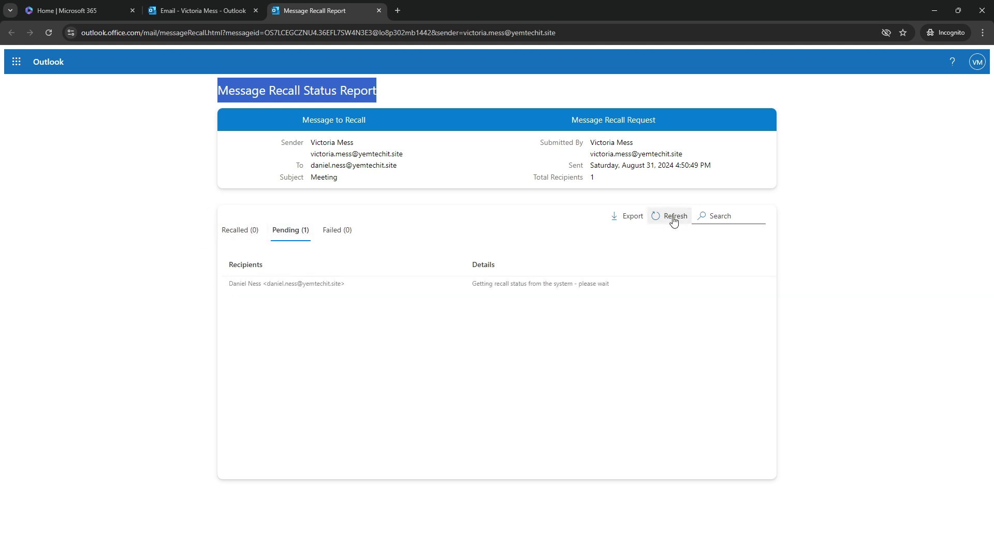
Refresh the report repeatedly until the recipient appears under Recalled (1).
left_click(671, 219)
left_click(670, 222)
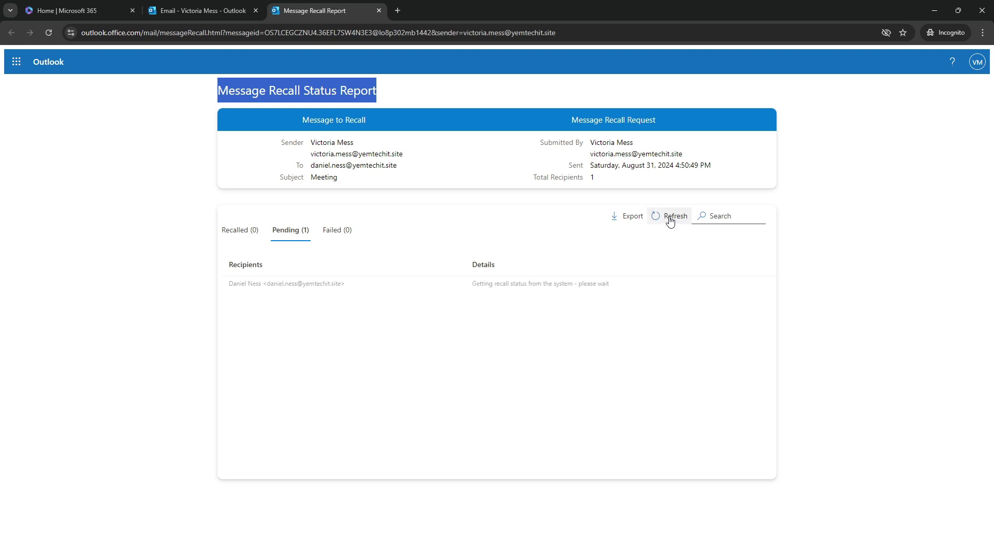
left_click(671, 221)
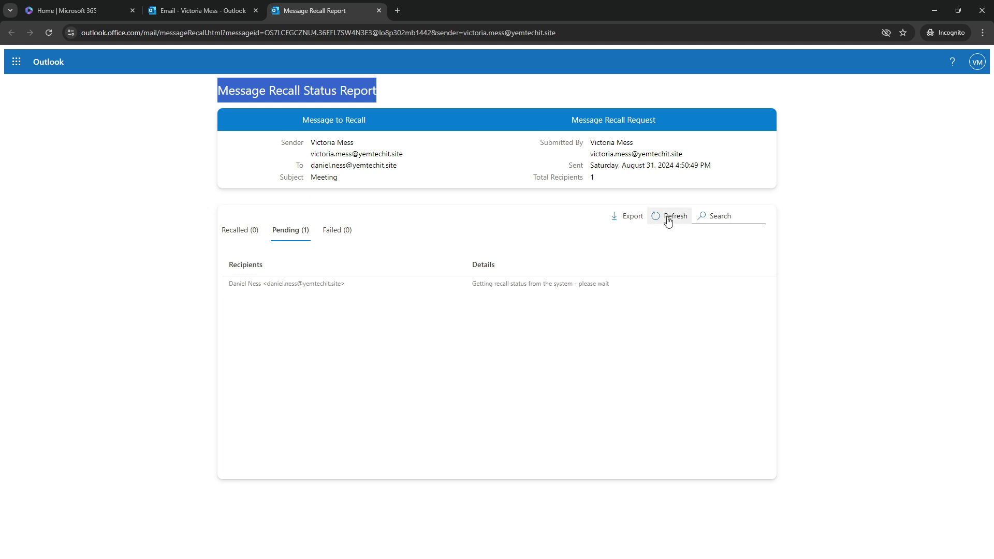
left_click(668, 220)
left_click(234, 234)
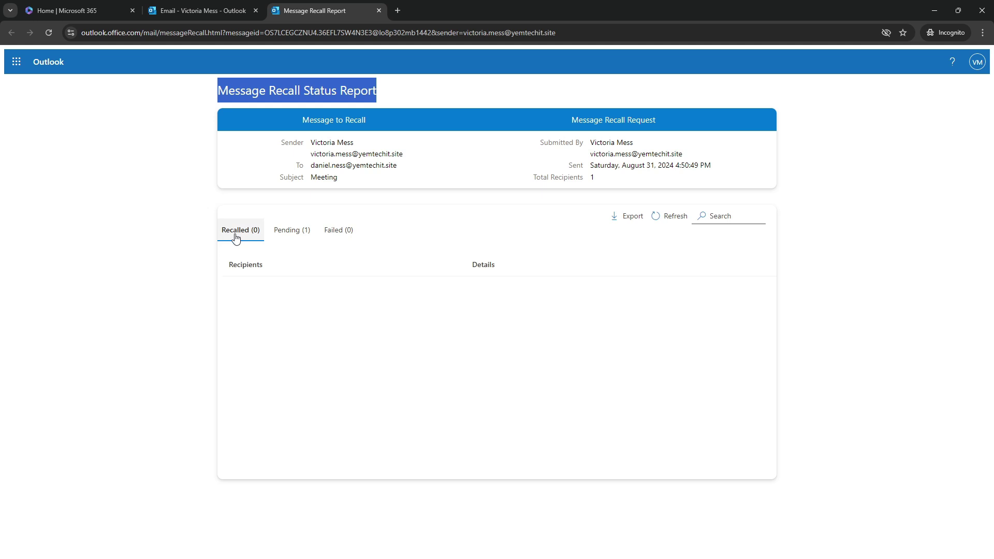
left_click(673, 218)
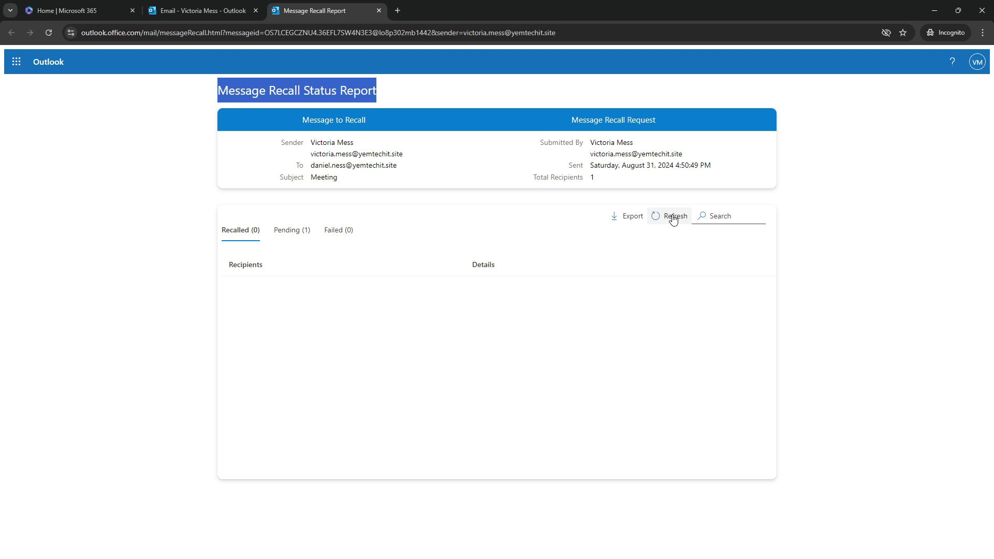
left_click(673, 218)
left_click(666, 221)
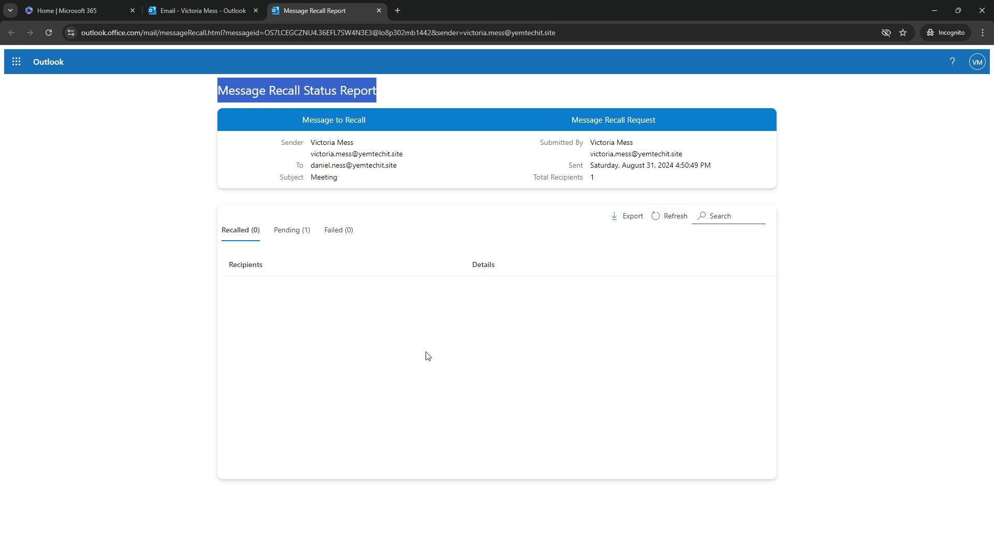
left_click(279, 230)
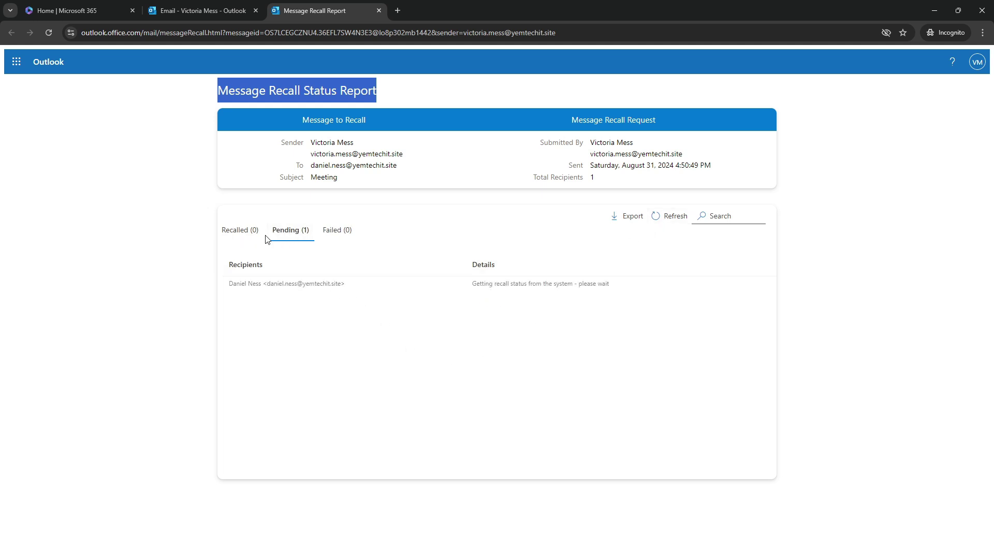
left_click(240, 230)
left_click(677, 221)
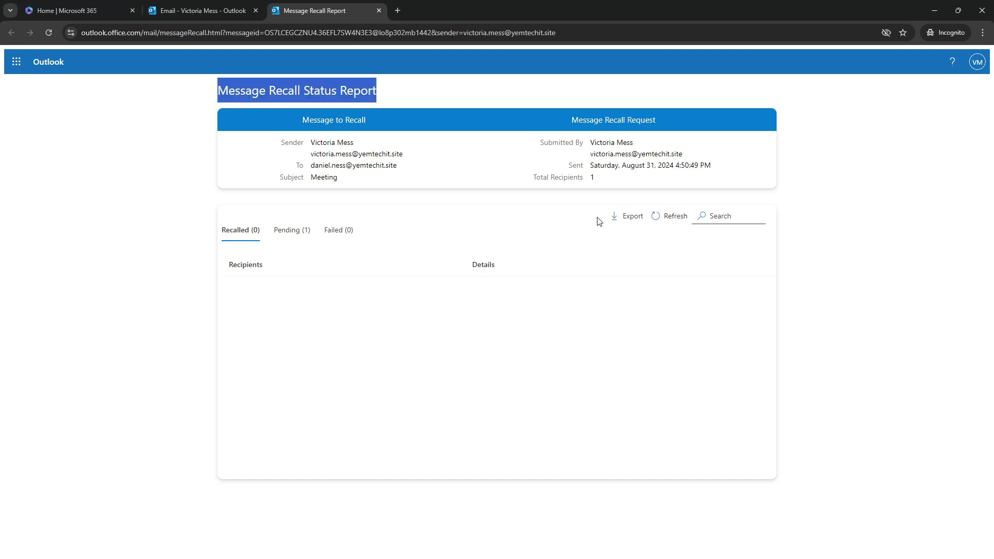
left_click(676, 218)
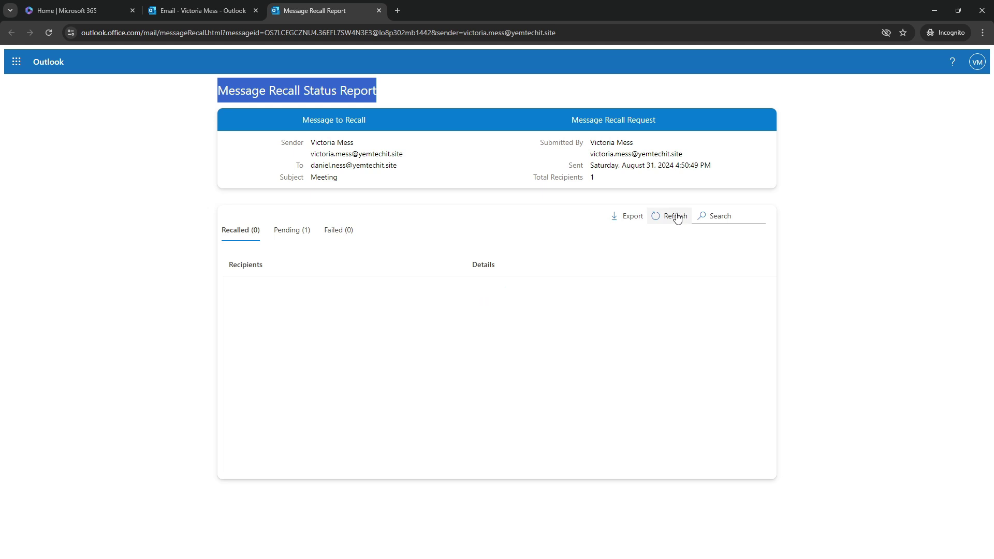
left_click(676, 217)
key("alt+Tab")
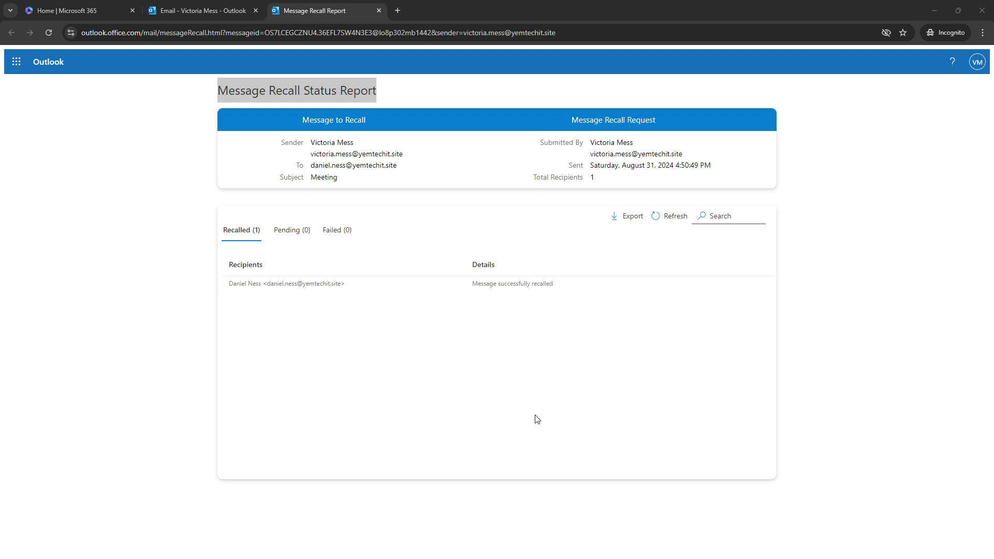
Confirm Recalled (1) with nothing pending, then switch to the recipient's Outlook inbox window.
left_click(246, 237)
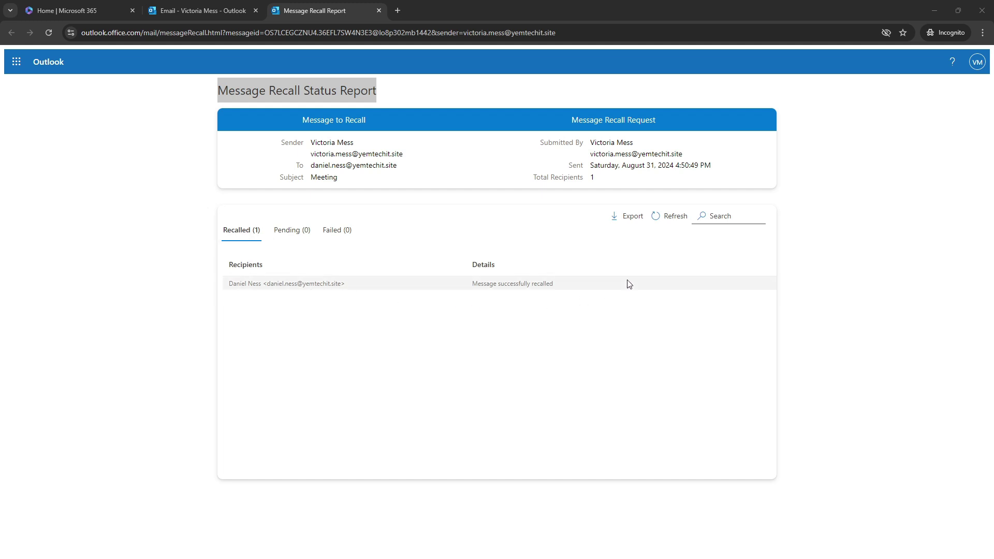
left_click(672, 216)
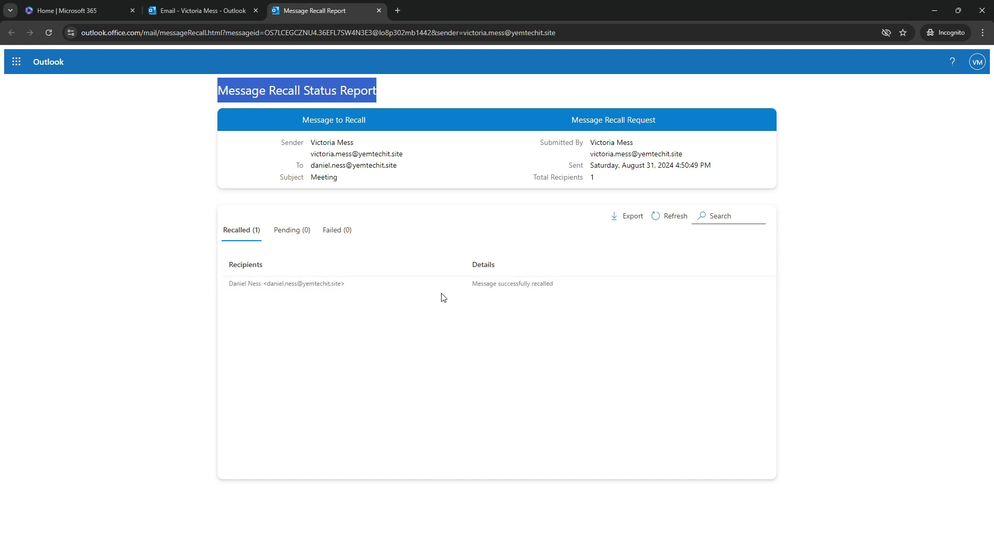
left_click(289, 234)
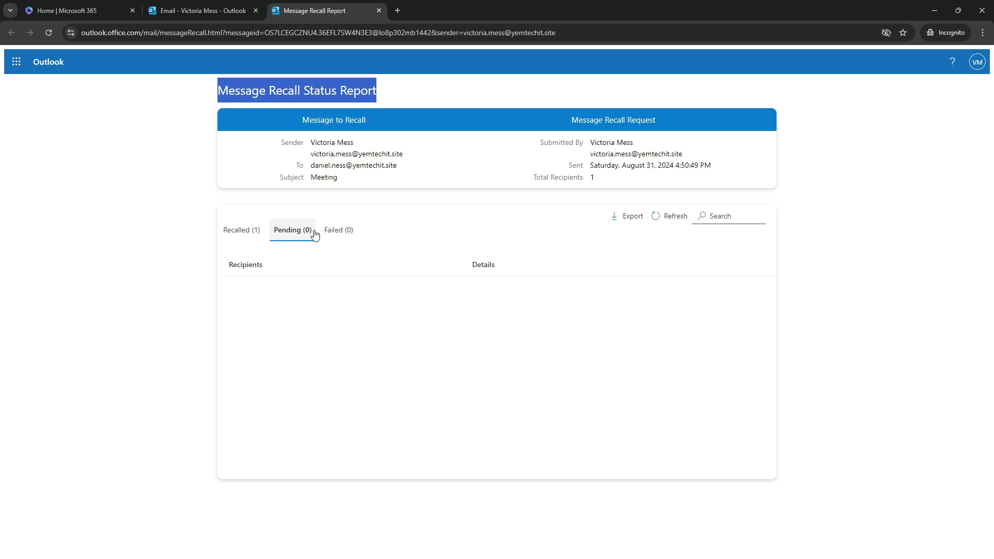
left_click(250, 234)
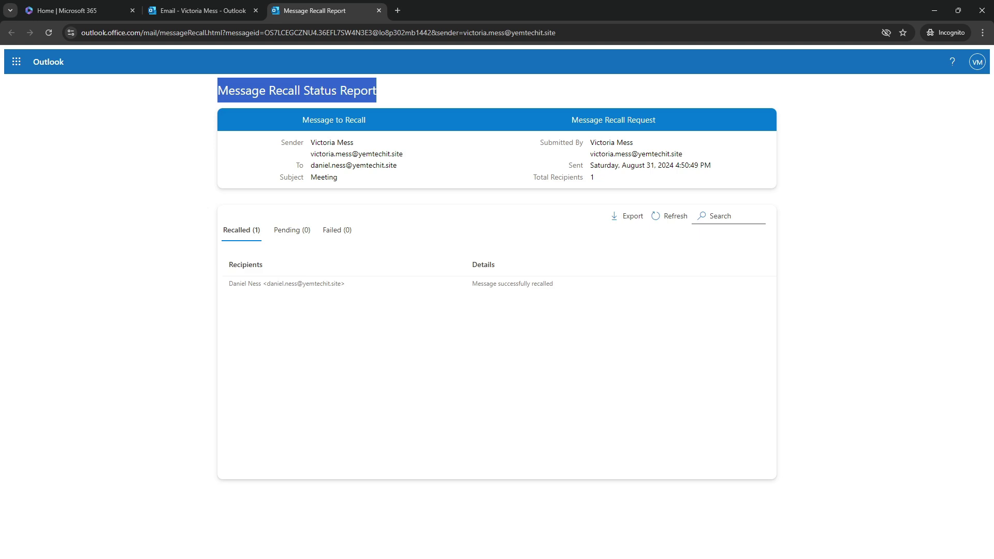
key("alt+Tab")
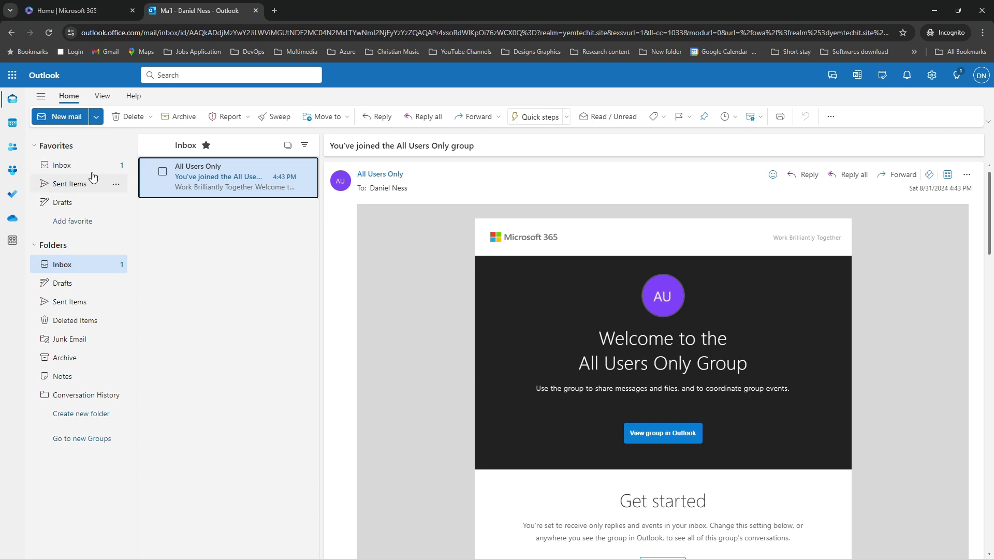
Confirm the recipient's Inbox no longer holds the recalled Meeting email, then minimize the recall report.
left_click(982, 76)
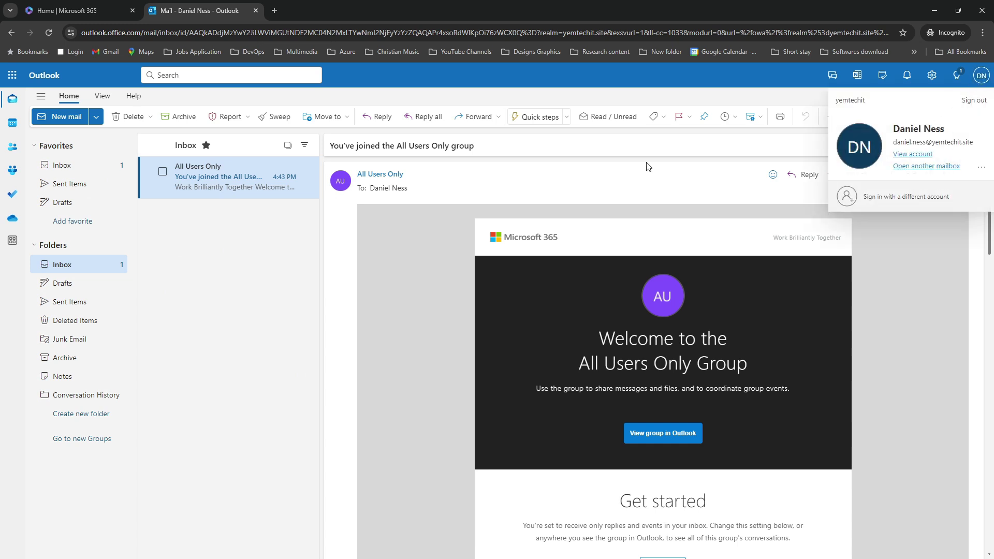
left_click(399, 303)
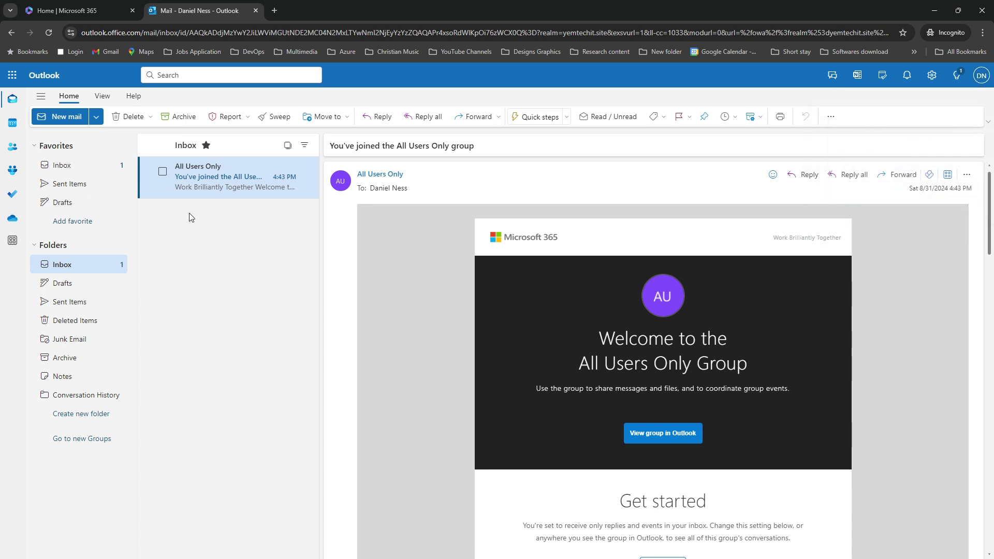
left_click(65, 265)
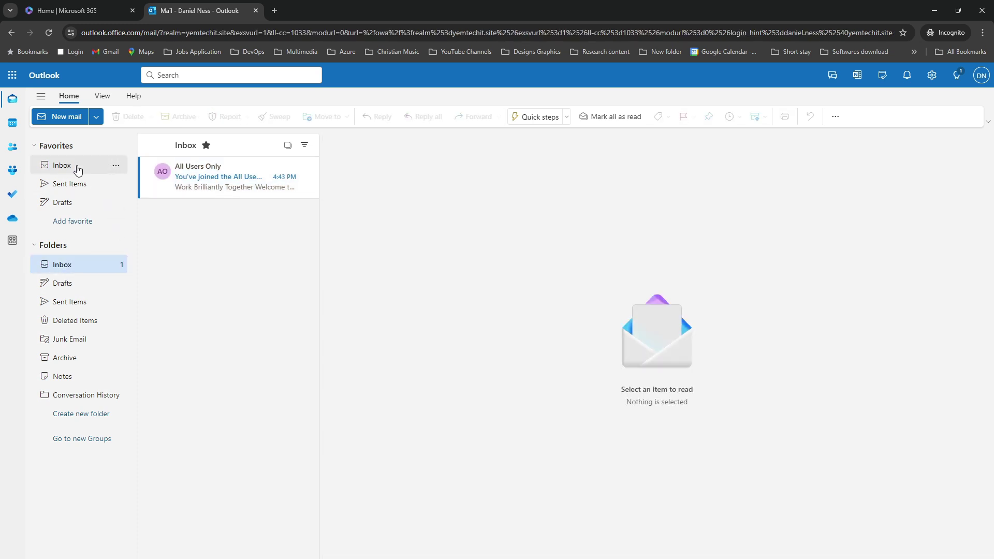
left_click(77, 167)
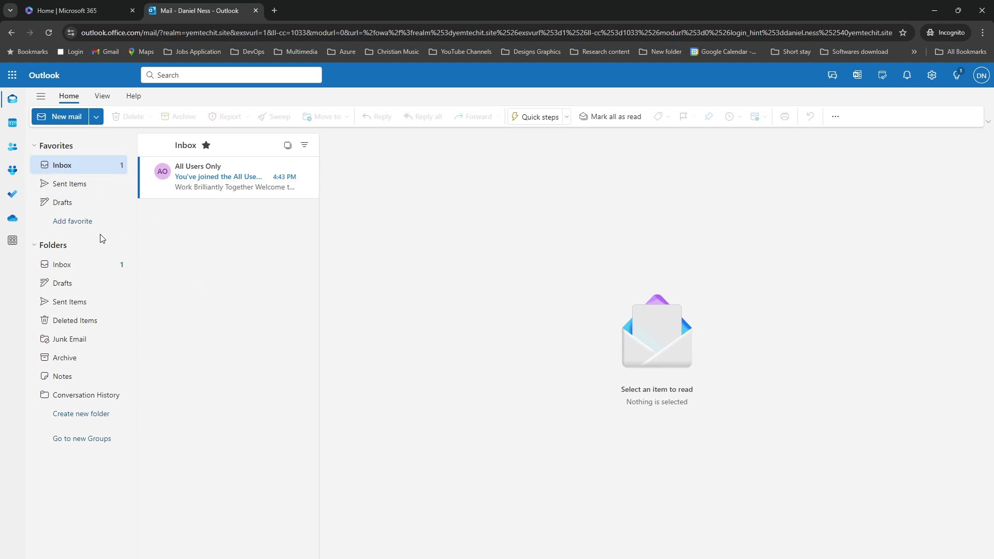
left_click(63, 265)
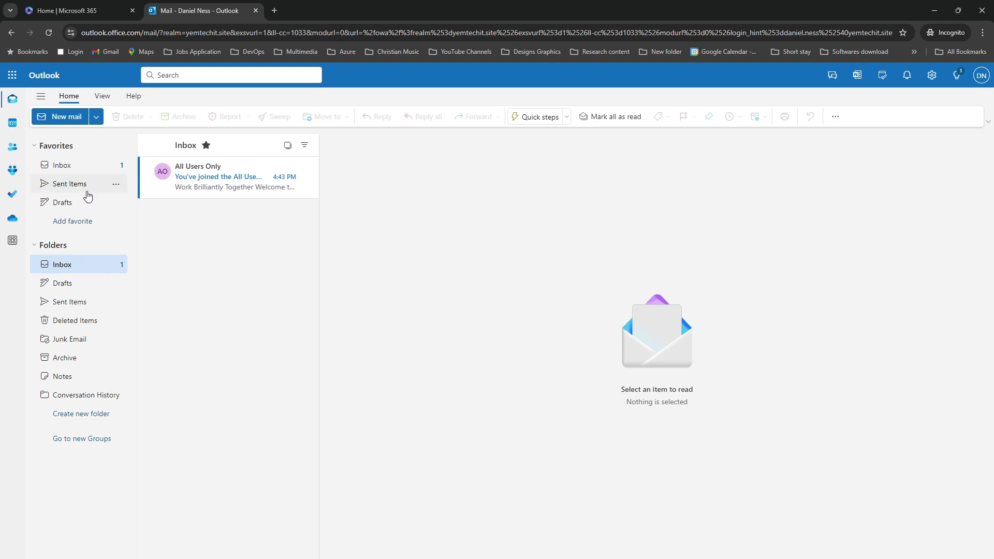
left_click(73, 166)
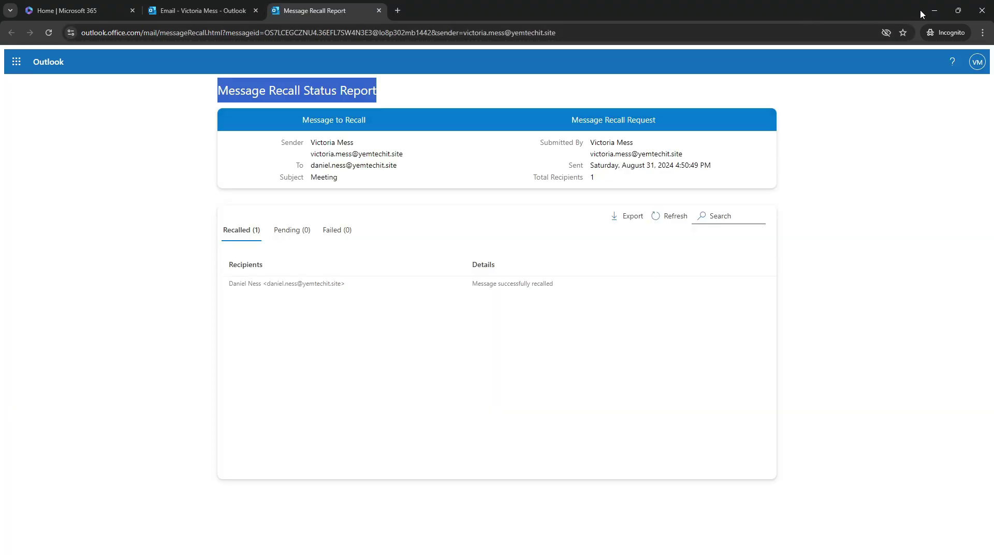
left_click(934, 11)
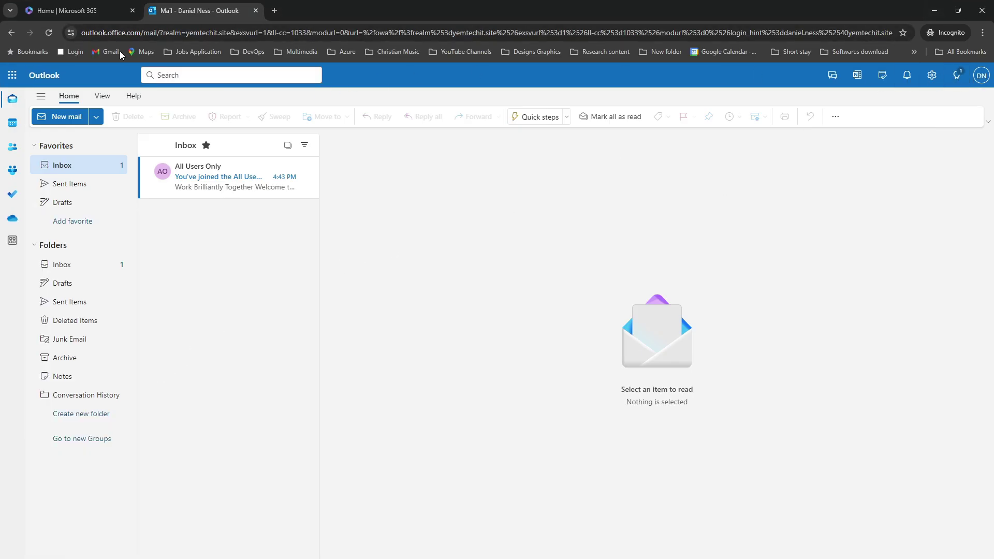
Close the 'Password has been reset' panel in Microsoft 365 admin center to return to Active users.
left_click(57, 10)
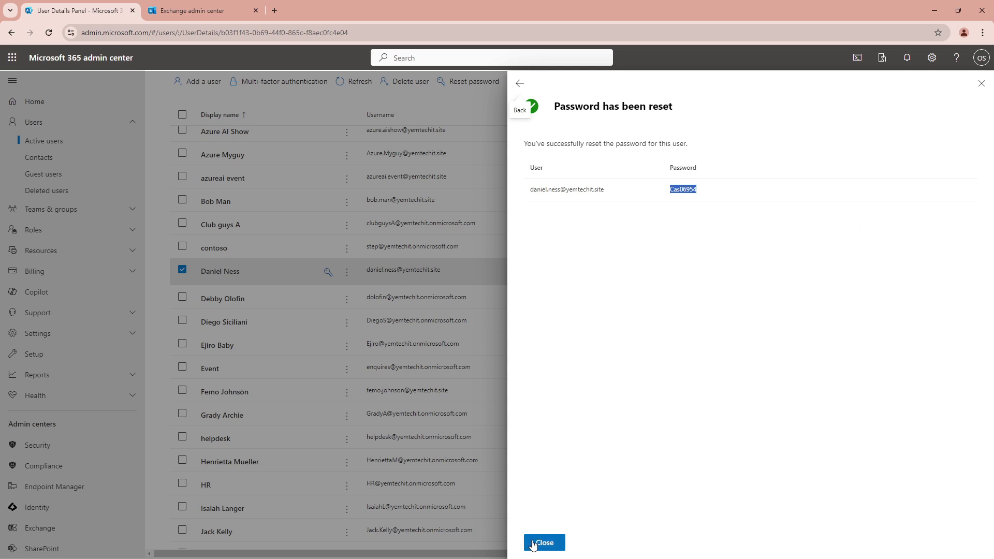
left_click(531, 543)
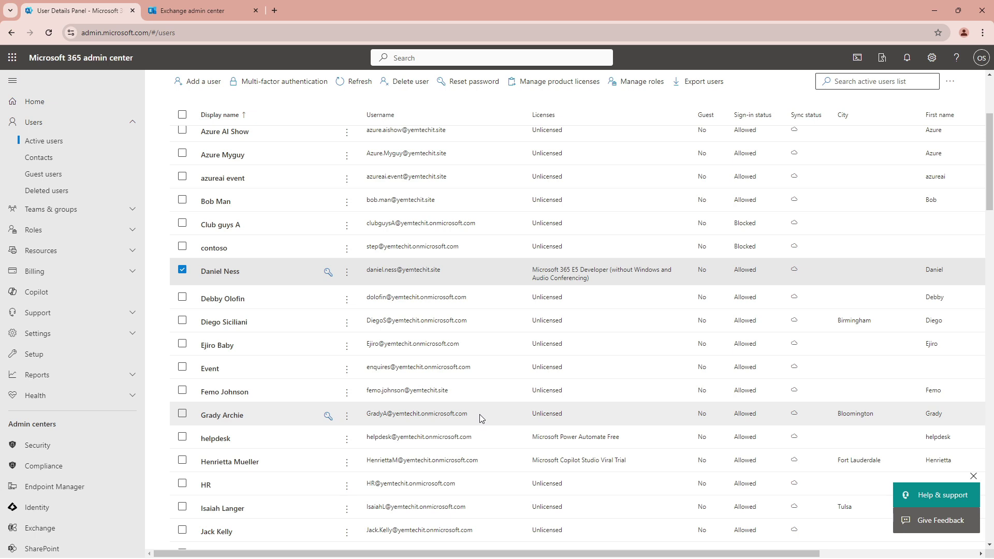
Open Mail flow > Message trace in Exchange admin center and start a new trace.
left_click(166, 3)
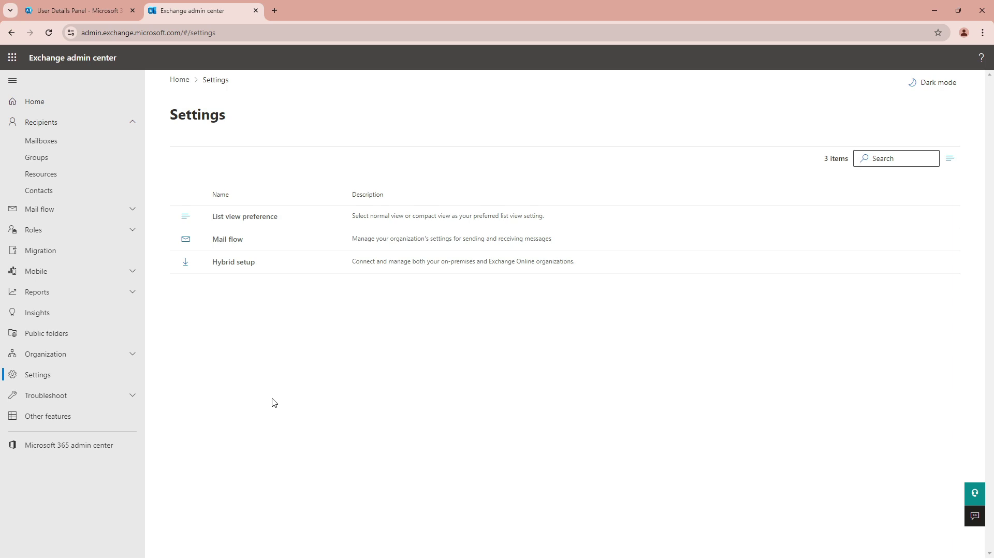
left_click(65, 214)
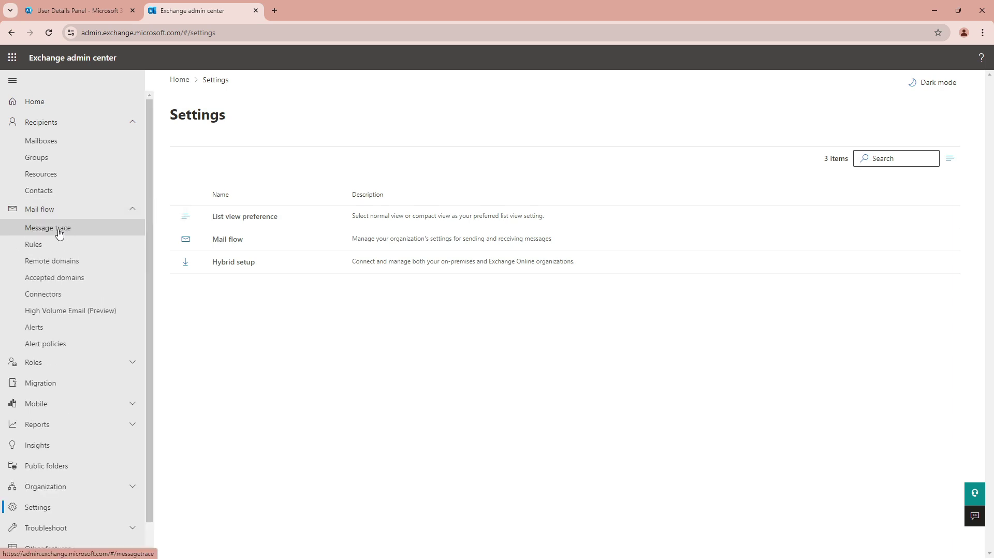
left_click(59, 234)
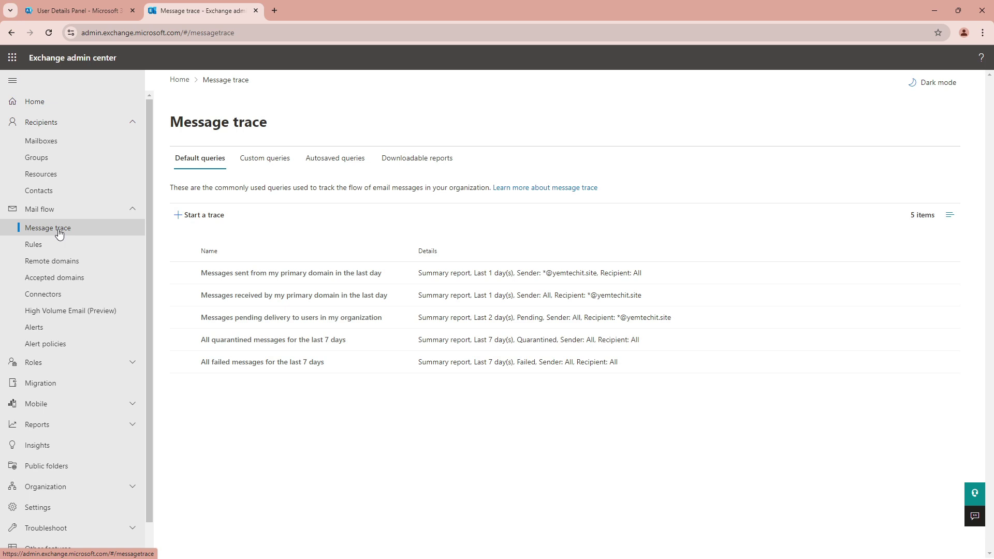
left_click(208, 220)
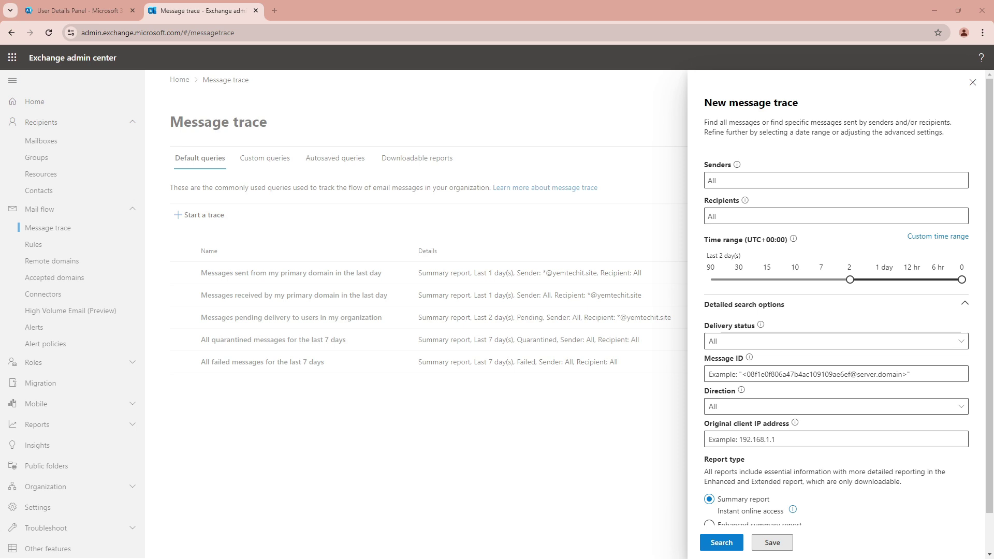
Add the Meeting email's sender and recipient to the new message trace and run the search.
left_click(710, 182)
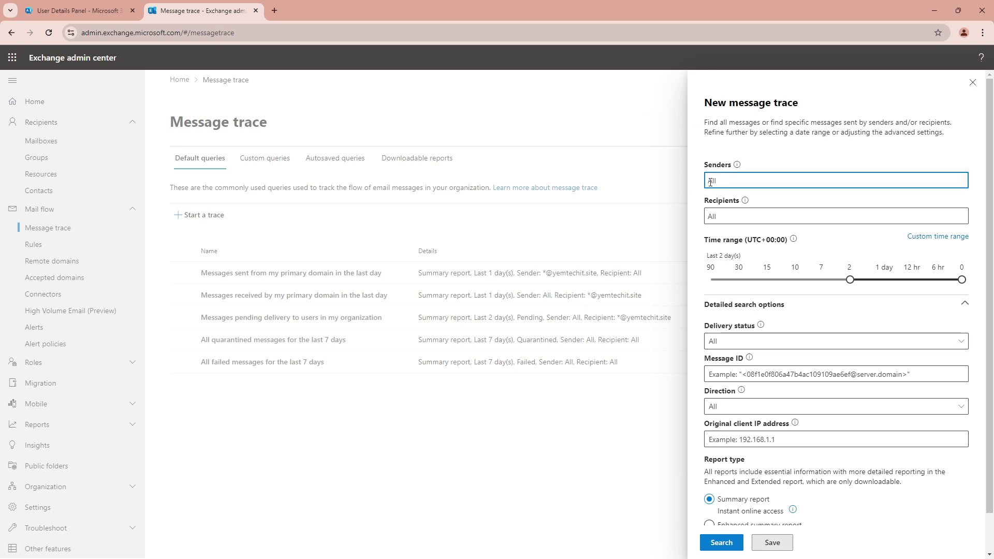
type("ricr")
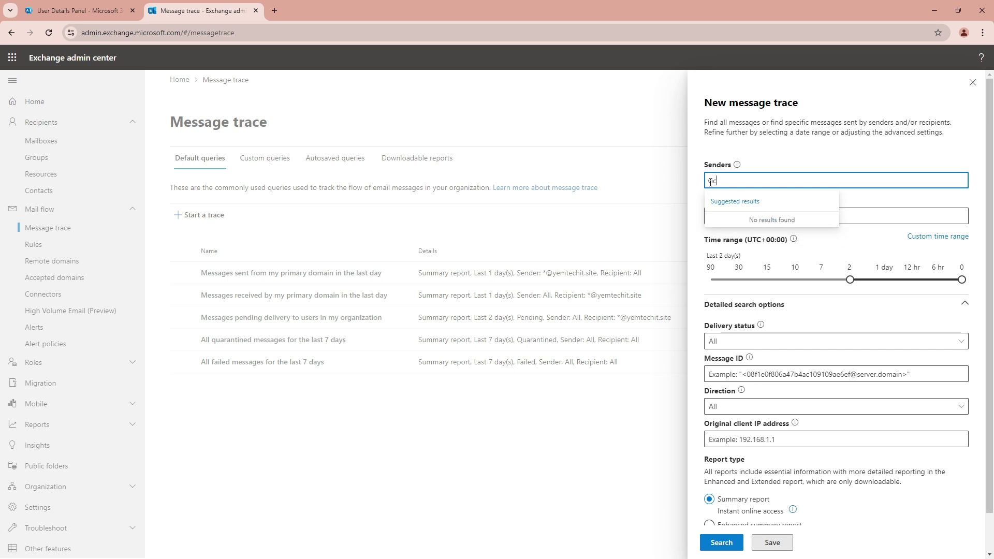
left_click(748, 222)
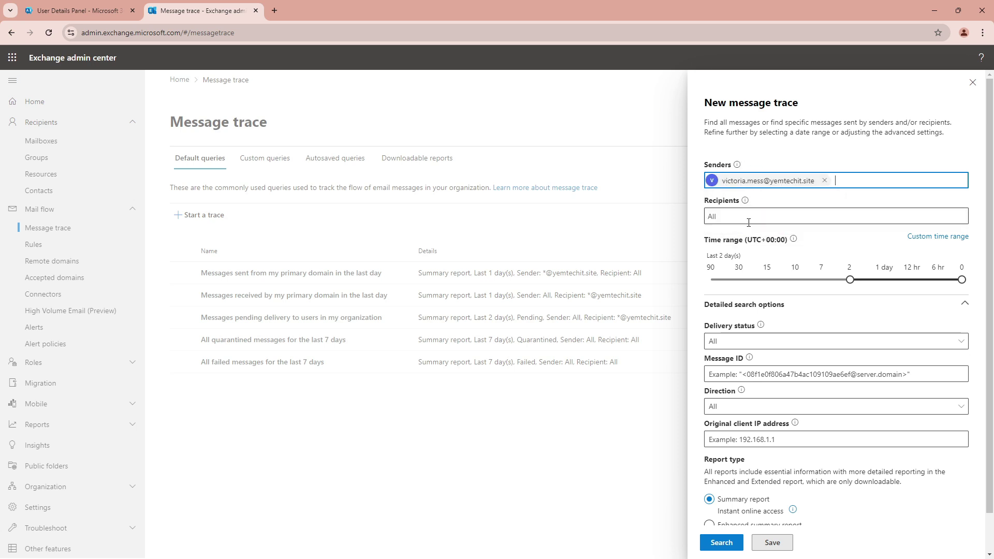
left_click(722, 218)
type("daniel")
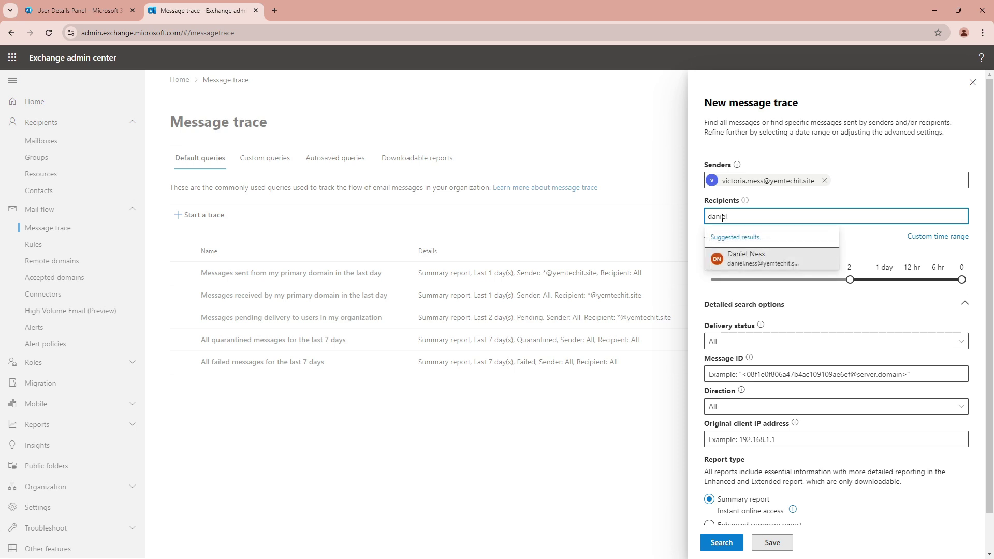
left_click(751, 260)
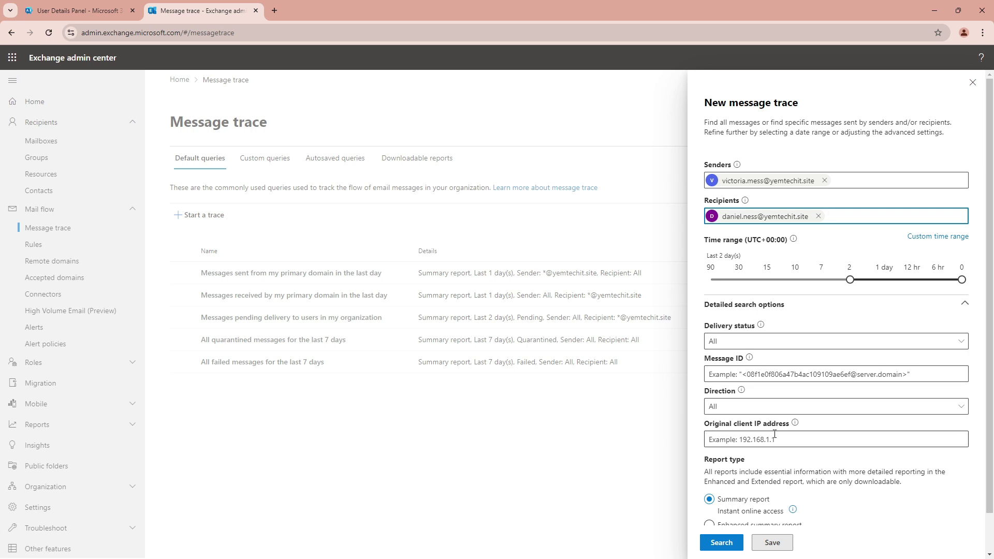
scroll(773, 432, "down", 1)
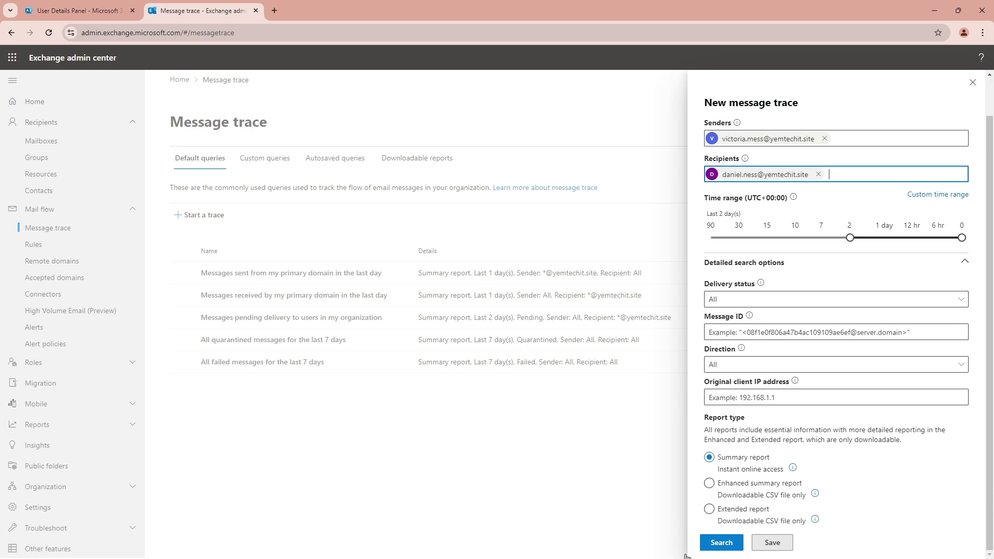
left_click(723, 542)
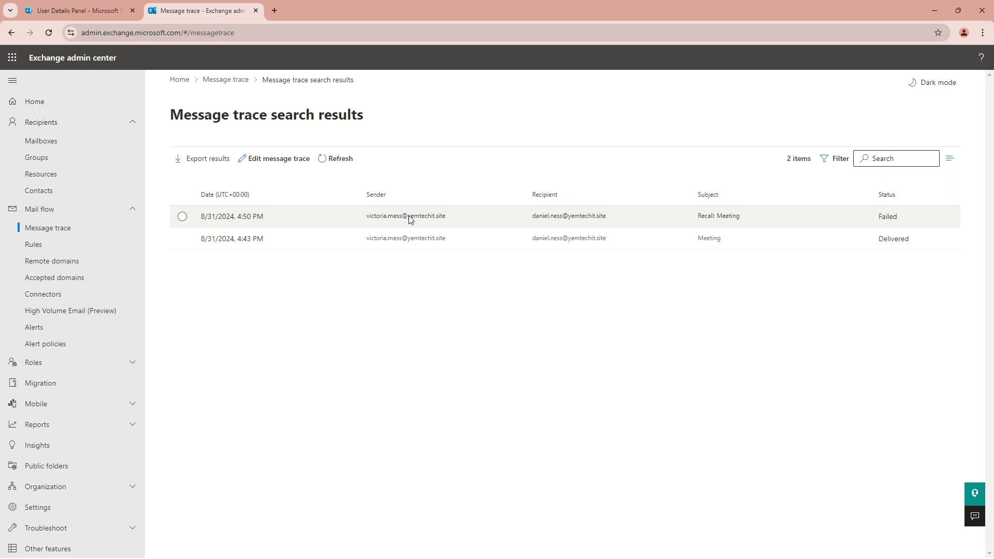
left_click(410, 217)
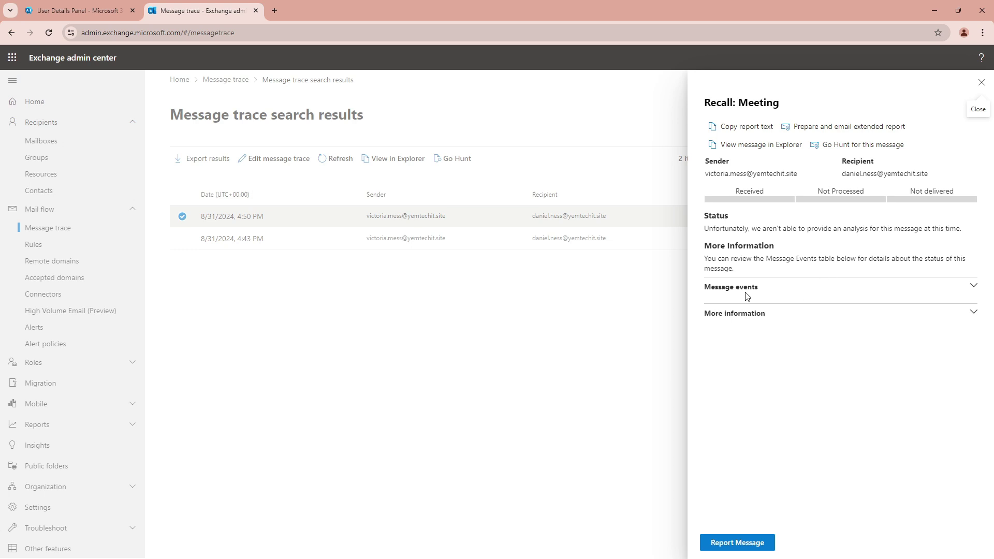
left_click_drag(714, 288, 976, 287)
left_click(976, 288)
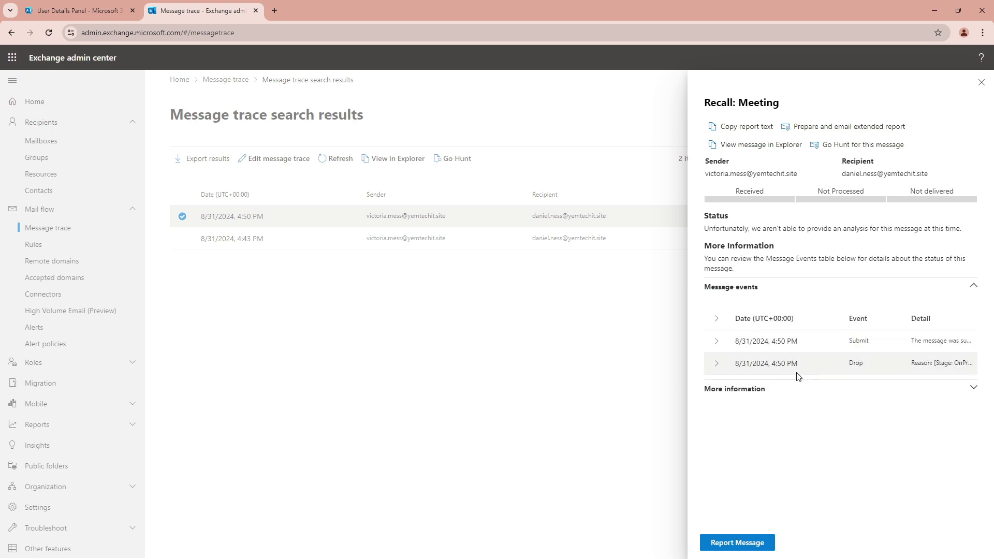
left_click(762, 340)
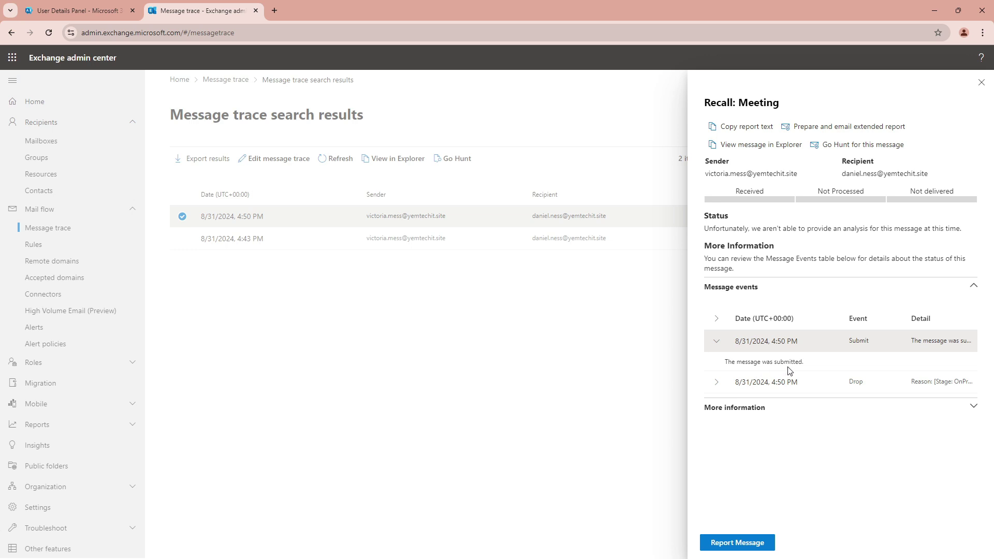
left_click(775, 383)
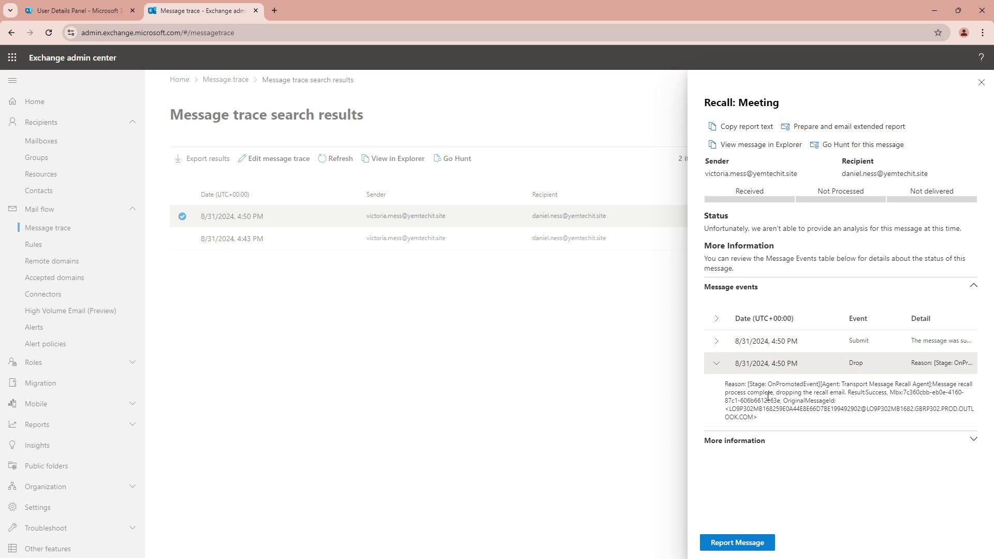
left_click(717, 364)
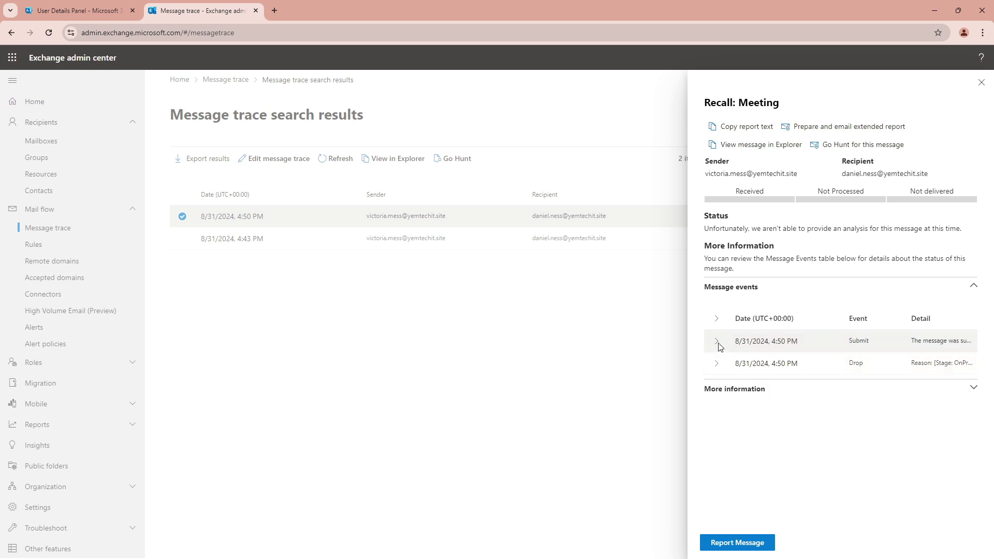
left_click(717, 341)
left_click(719, 343)
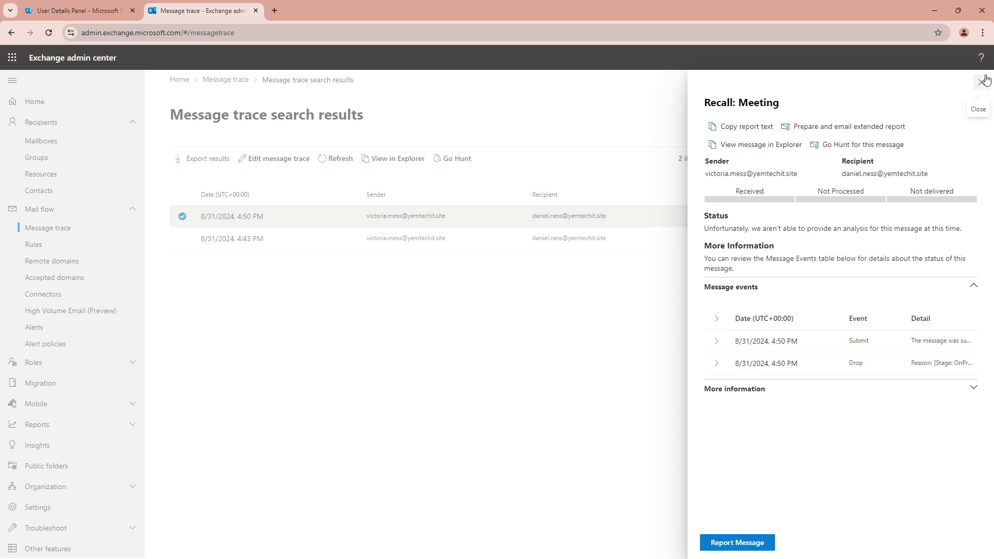
left_click(985, 80)
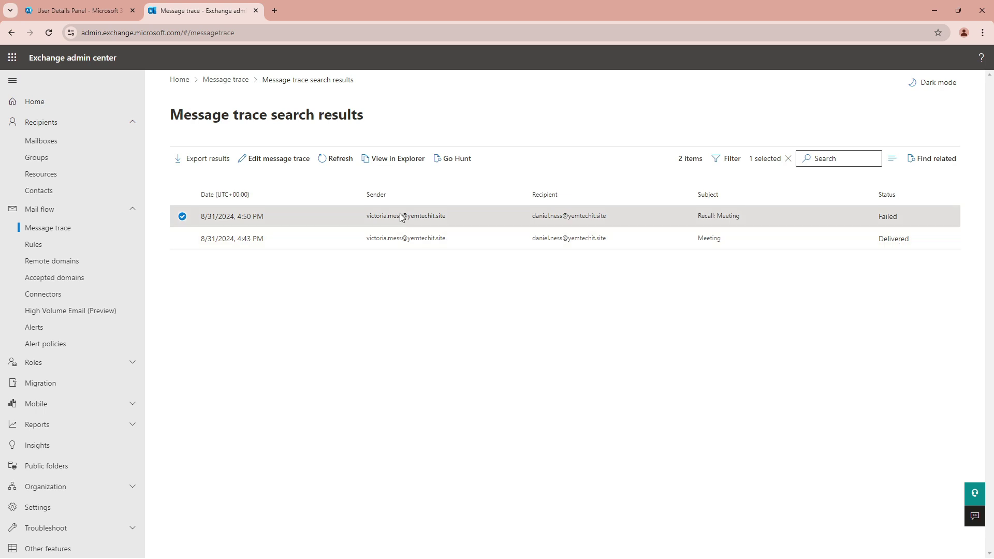
left_click(701, 221)
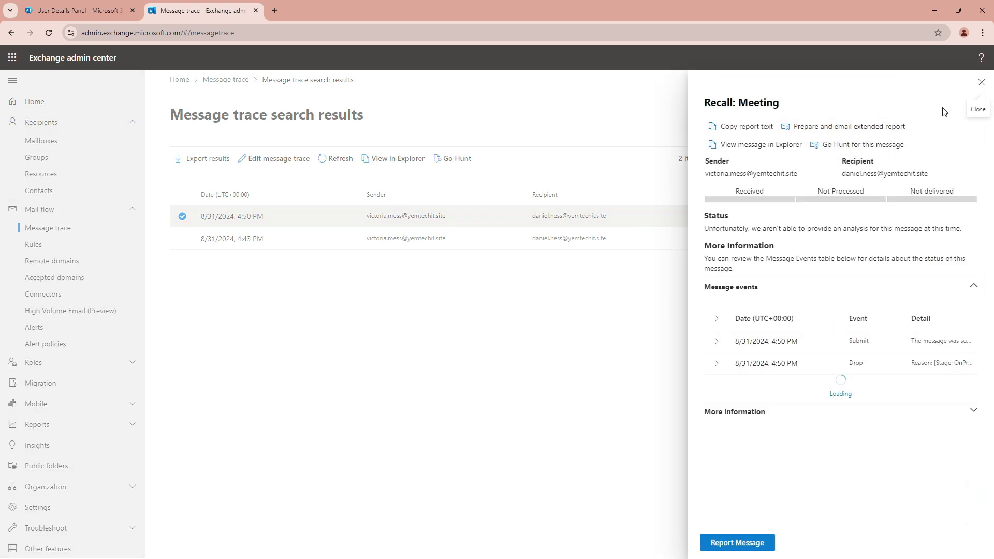
left_click(981, 82)
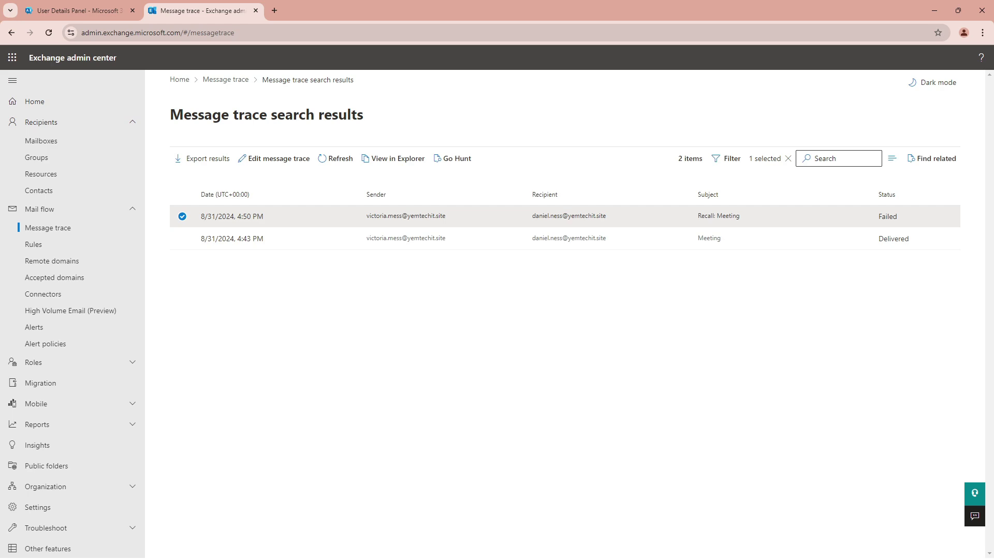
Close the Meeting message in the VM's Outlook, then drag the Outlook on the web window over the VM.
left_click(42, 492)
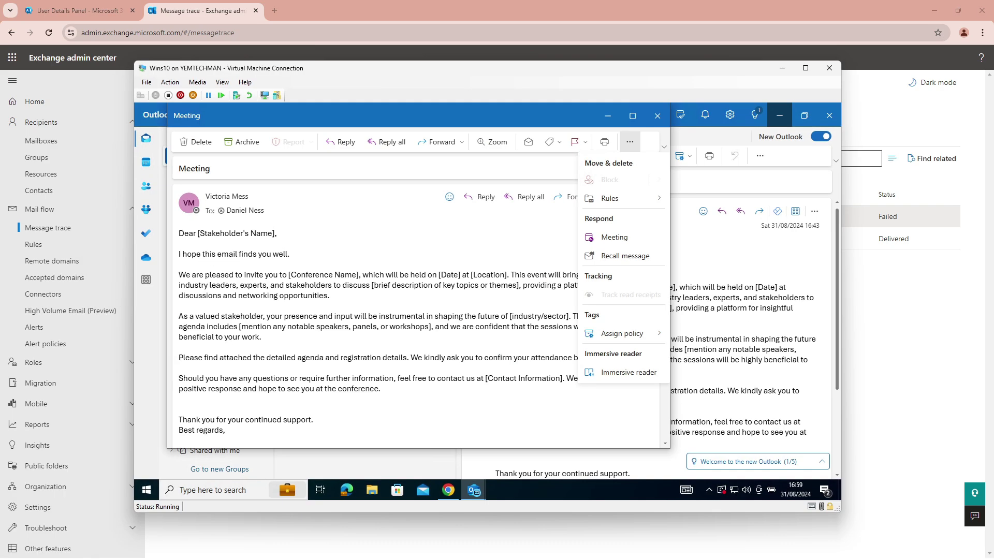
left_click(704, 274)
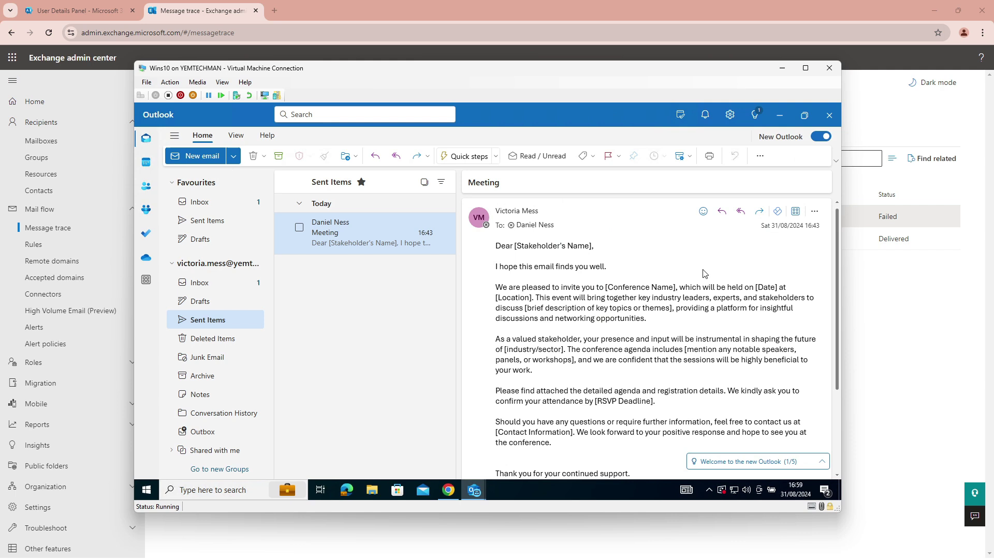
left_click(202, 321)
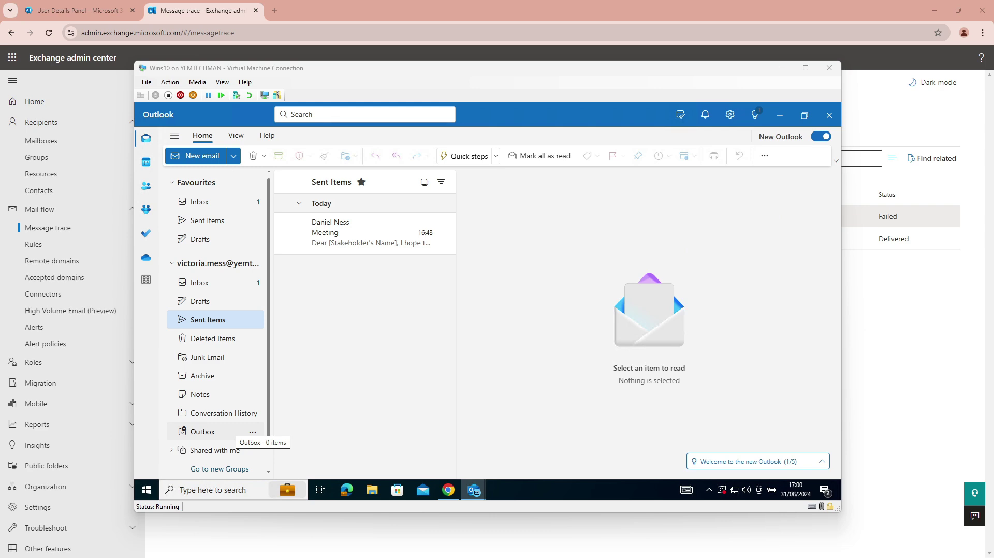
left_click_drag(993, 165, 499, 66)
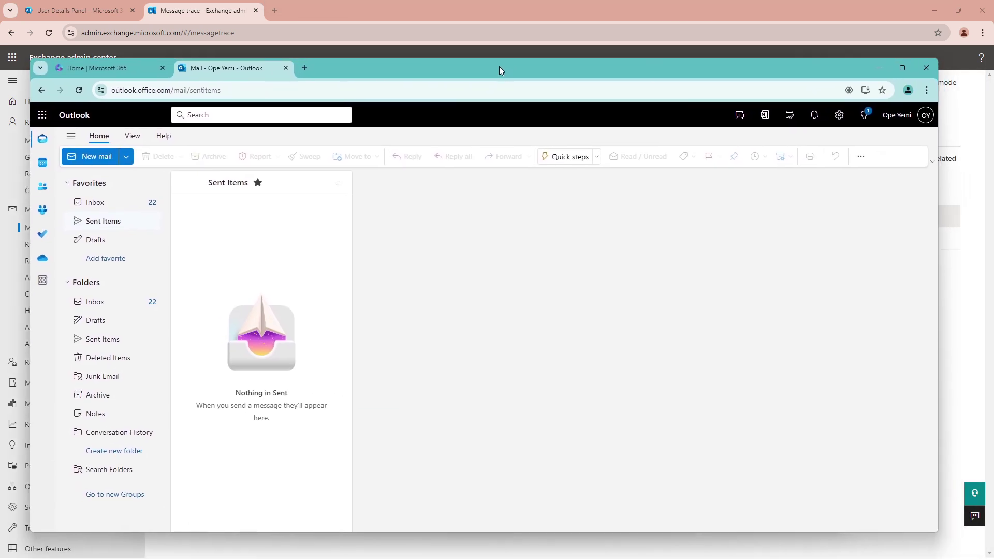
Maximize Outlook on the web, check the signed-in account's profile, then minimize the browser.
double_click(498, 66)
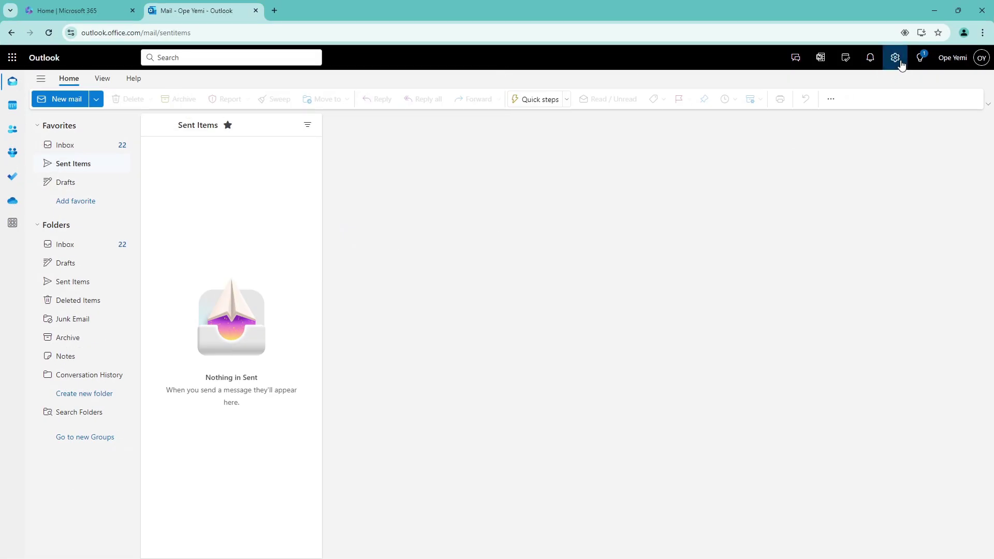
left_click(957, 59)
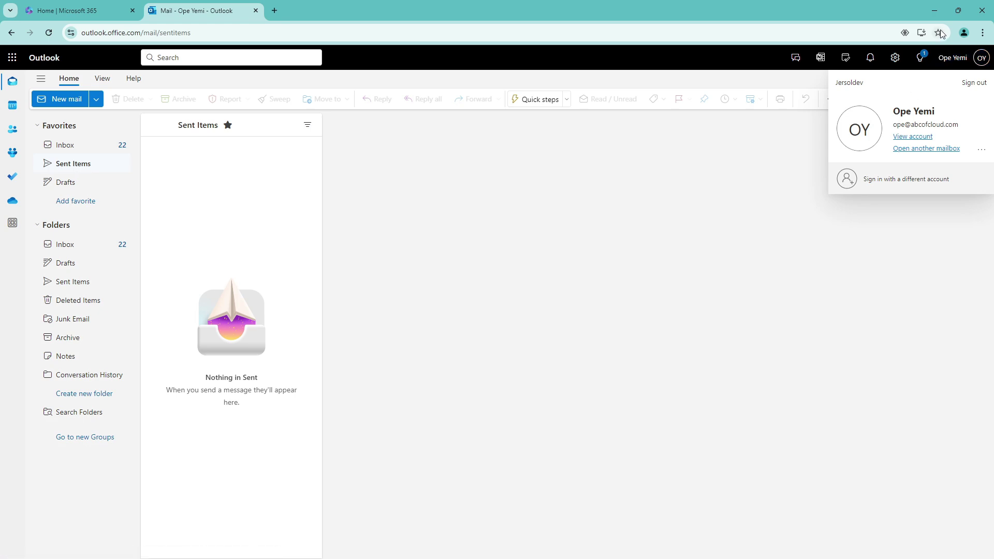
left_click(935, 11)
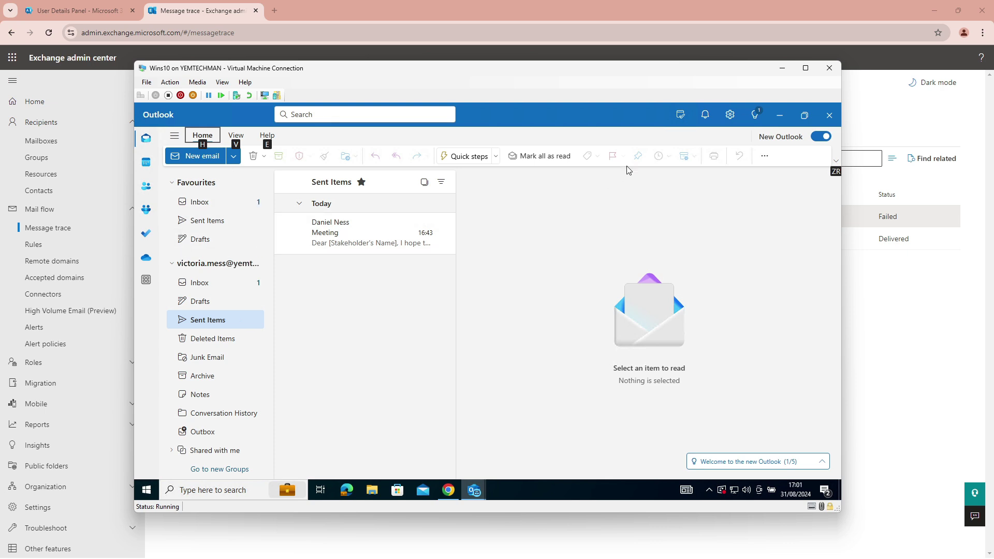
Start a new email in the VM's Outlook addressed to the external recipient's address.
left_click(201, 283)
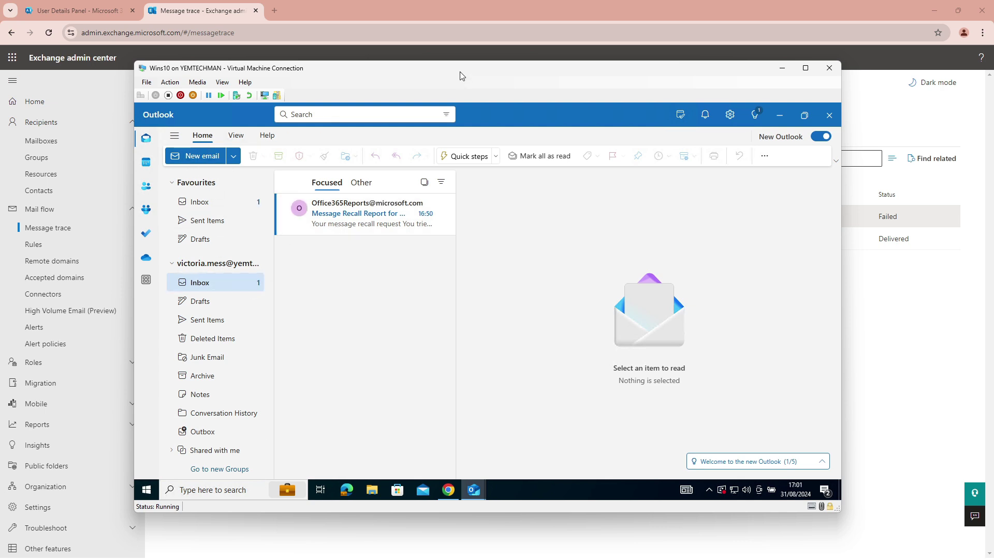
left_click_drag(461, 74, 512, 68)
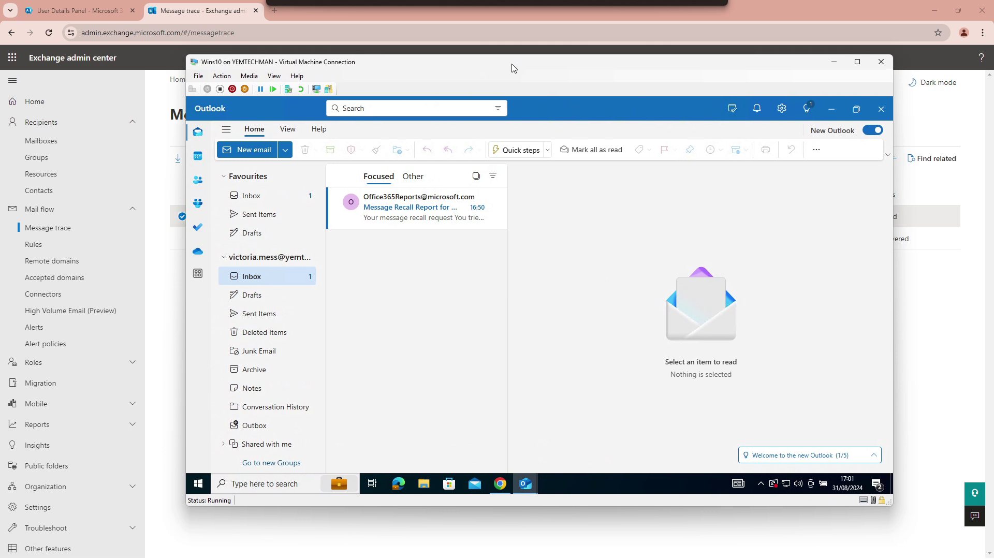
left_click(254, 150)
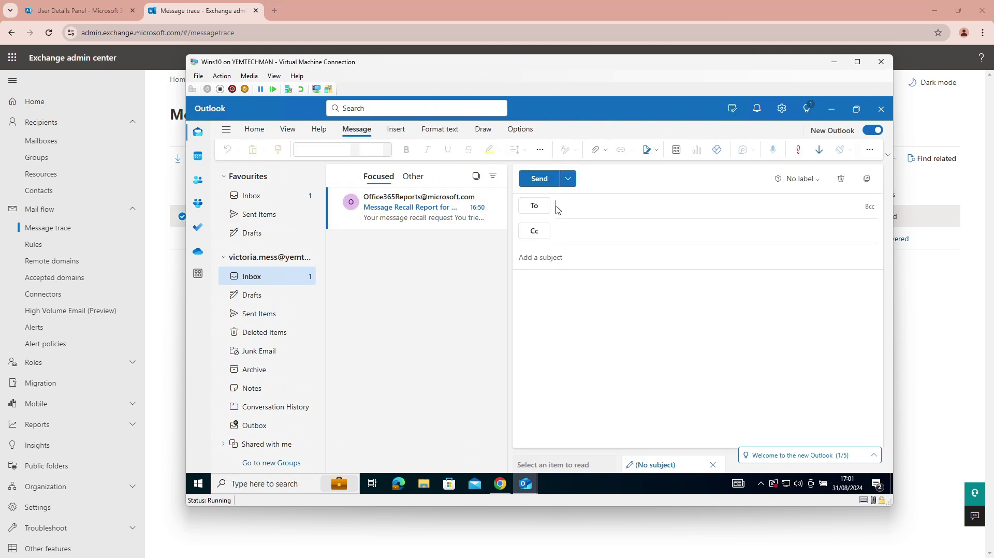
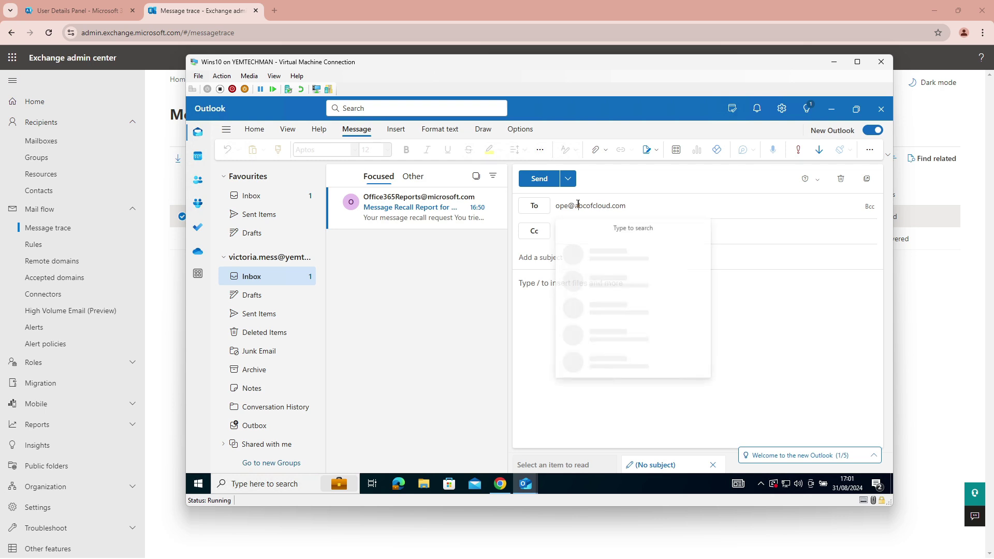
Paste the conference invitation text into the message body.
left_click(561, 286)
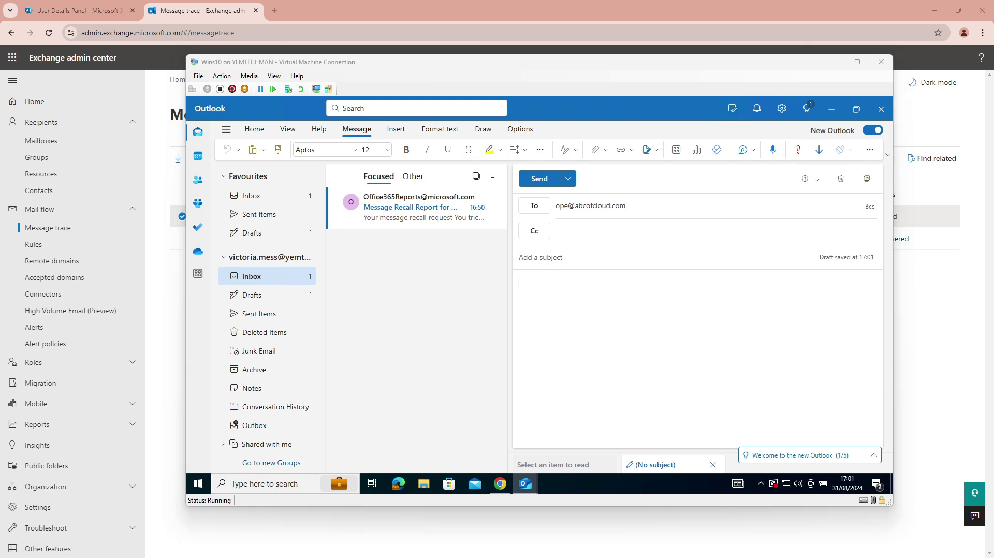
left_click(527, 283)
key("alt")
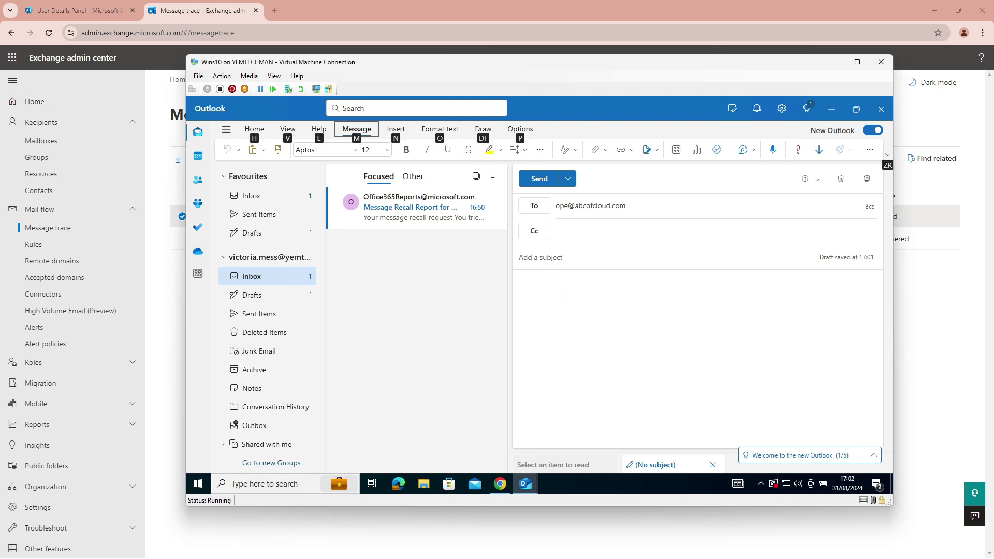
key("Escape")
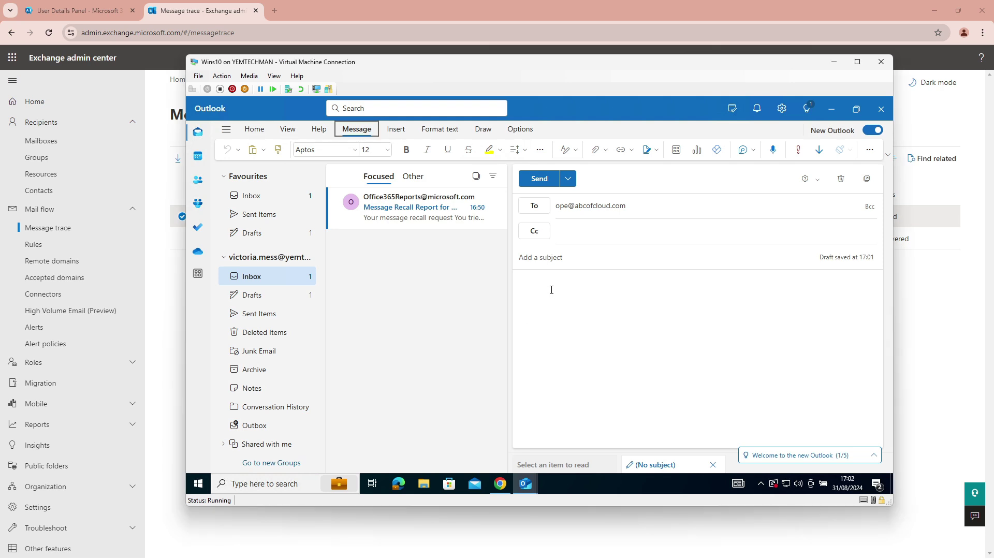
left_click(551, 290)
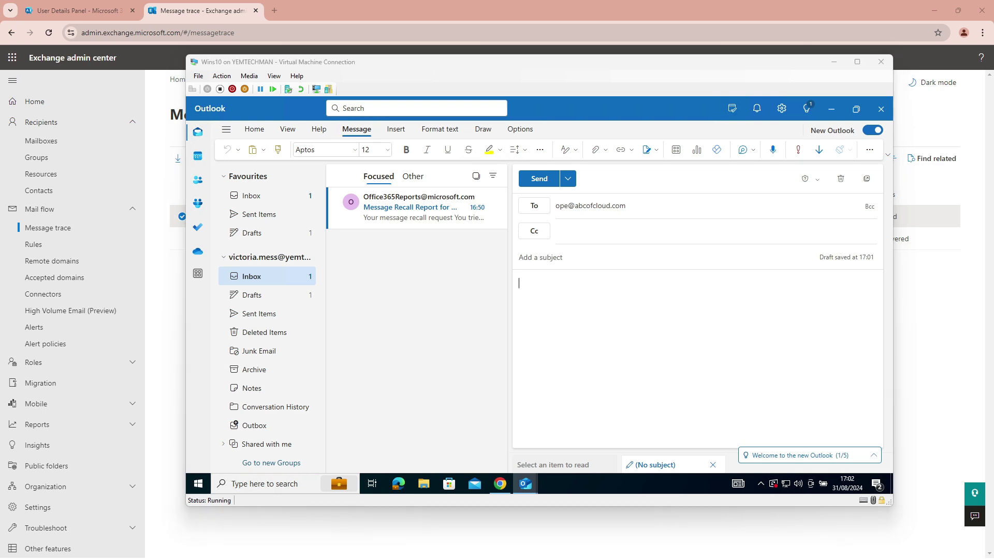
left_click(532, 287)
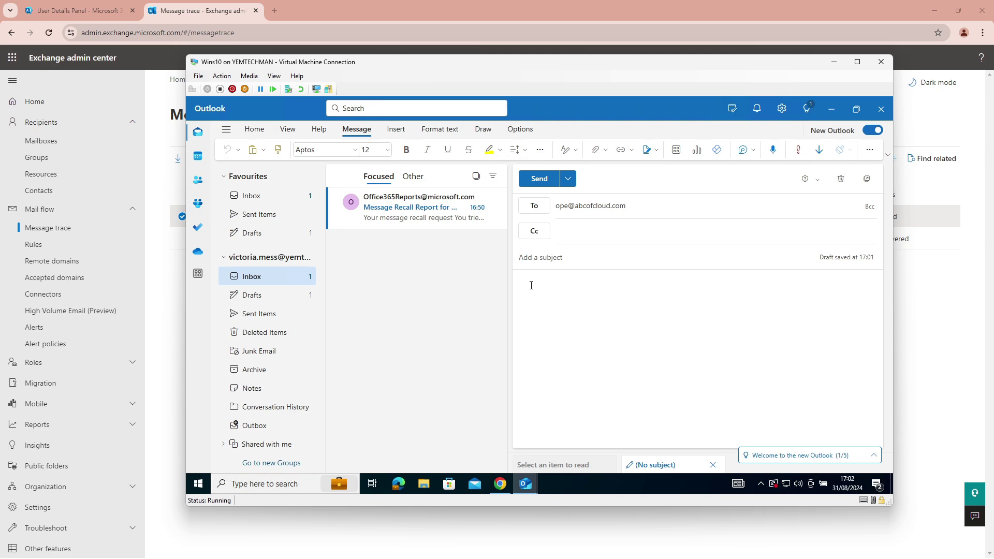
key("ctrl+v")
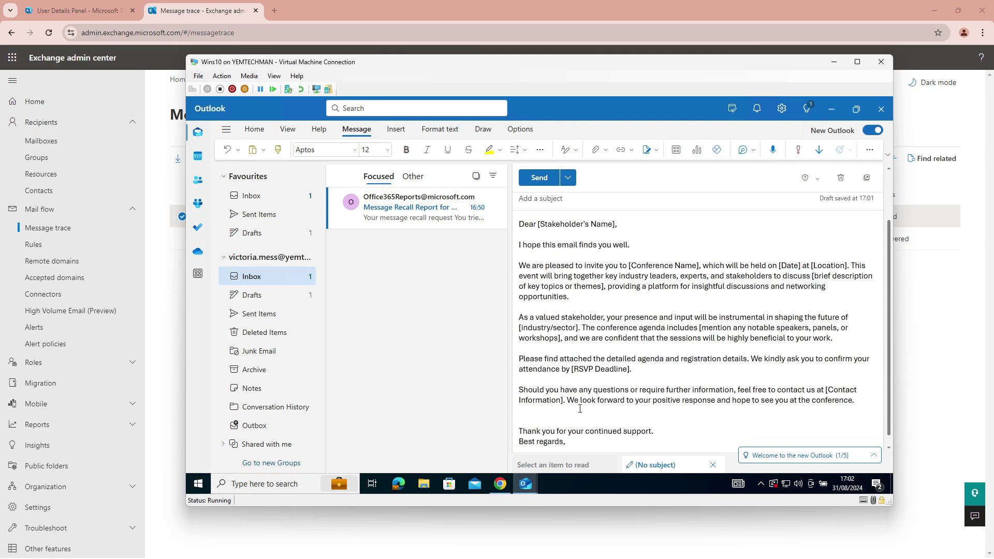
Give it the subject 'Hosting of cloud' and send it without an attachment.
left_click(544, 251)
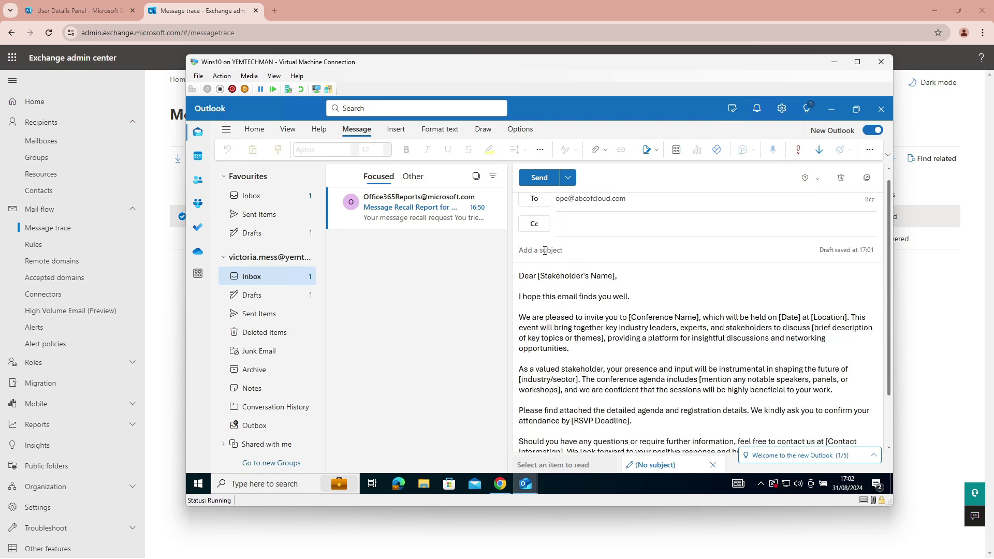
type("Hosting of cloudd")
scroll(631, 352, "up", 1)
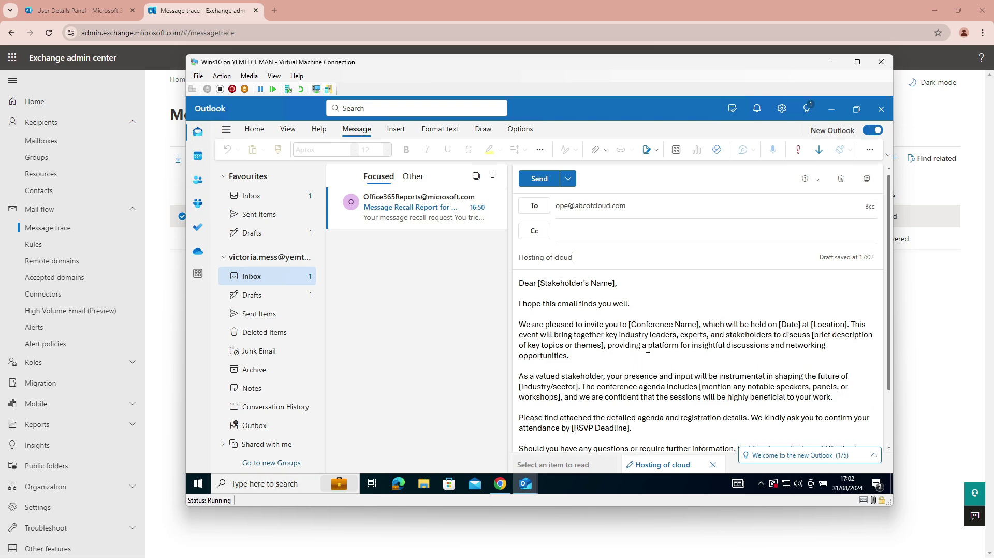
left_click(536, 182)
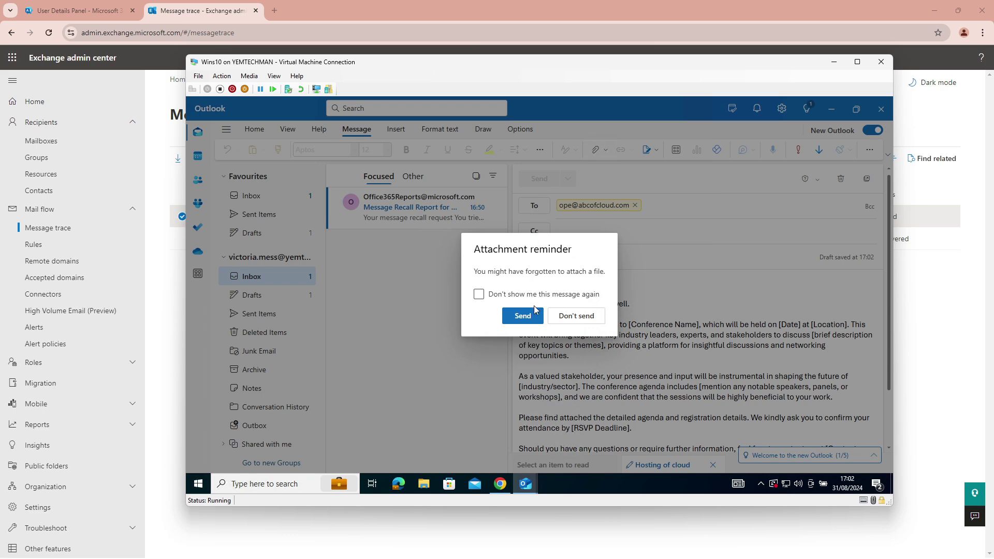
left_click(522, 316)
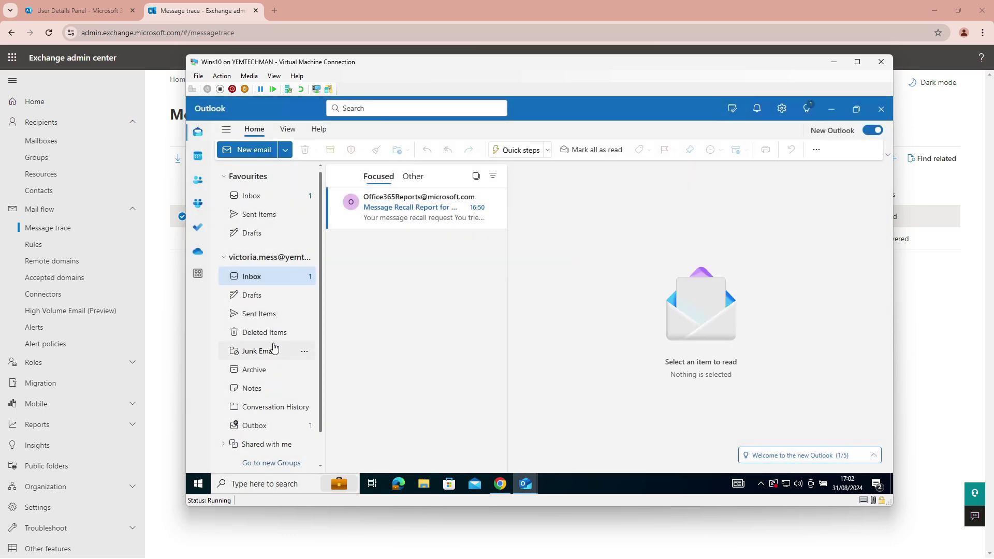
Open the received 'Hosting of cloud' email in the web Inbox, then minimize the browser.
left_click(253, 278)
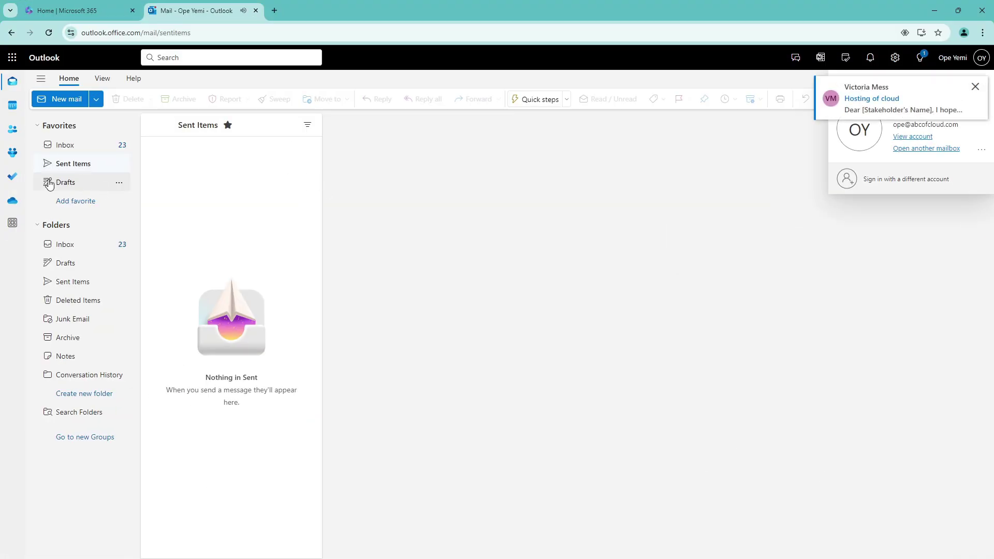
left_click(64, 146)
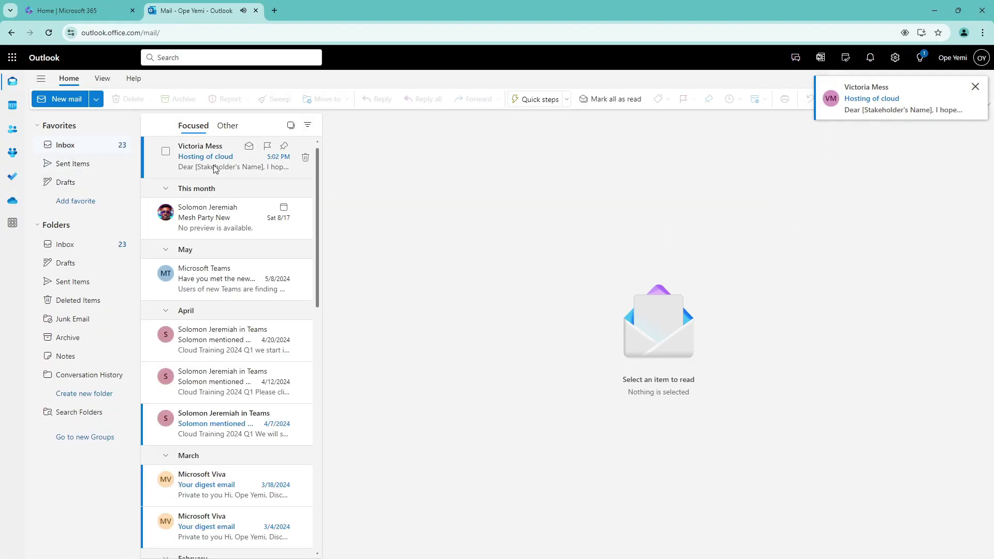
left_click(215, 168)
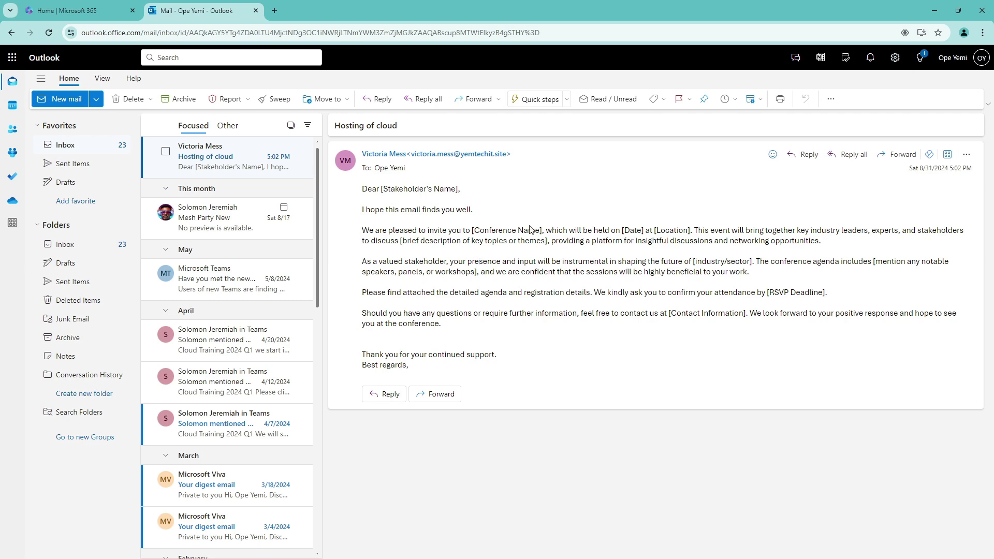
left_click(931, 12)
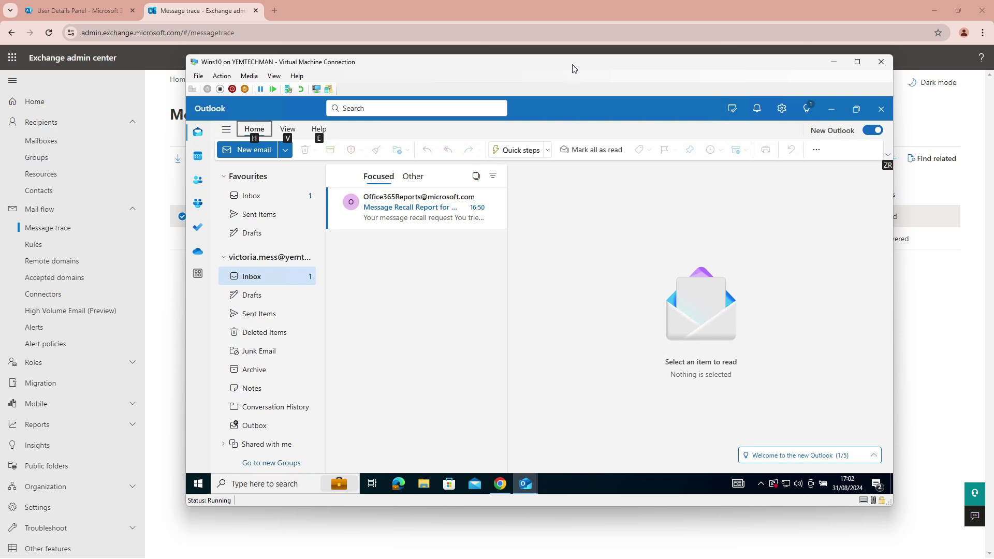
Open the sent 'Hosting of cloud' message from Sent Items in its own window.
left_click_drag(572, 67, 532, 71)
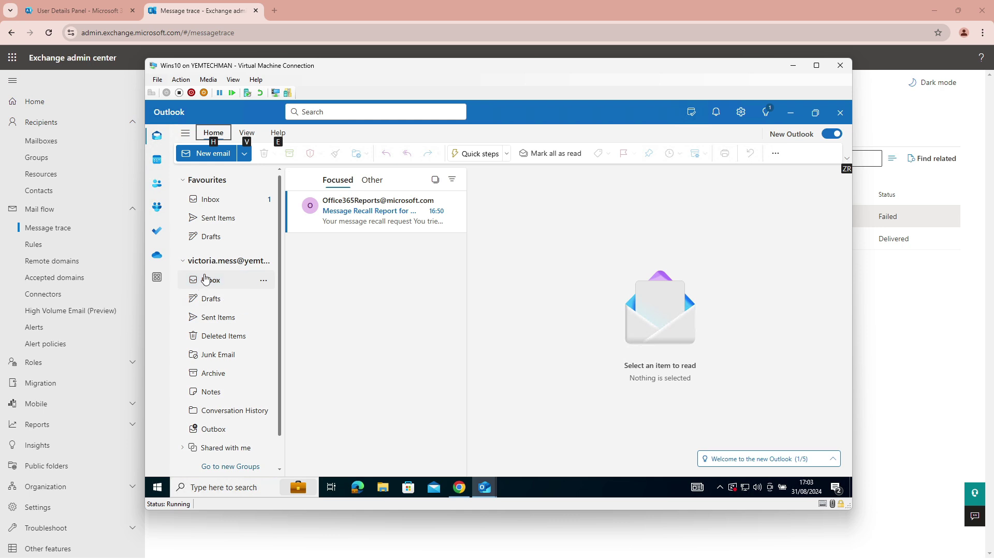
left_click(213, 218)
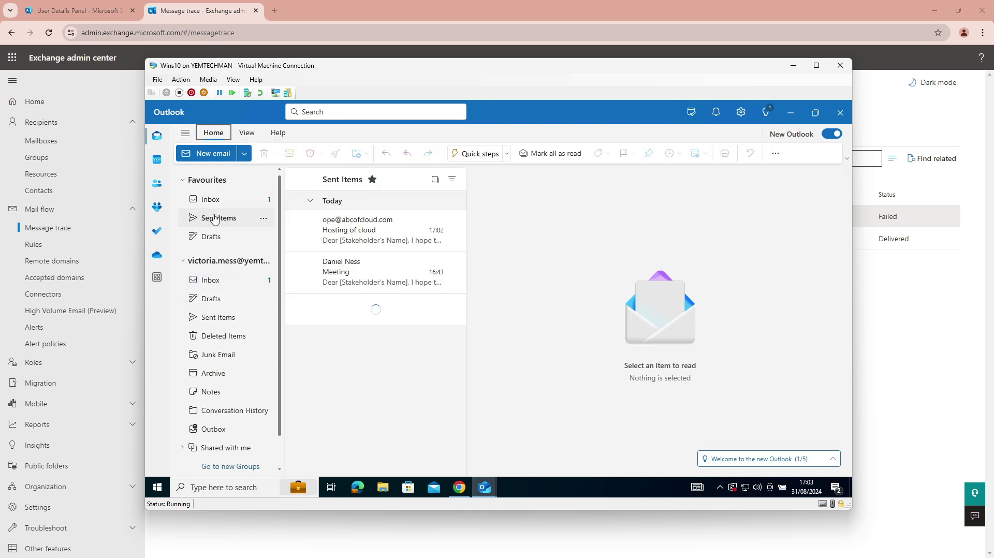
left_click(349, 233)
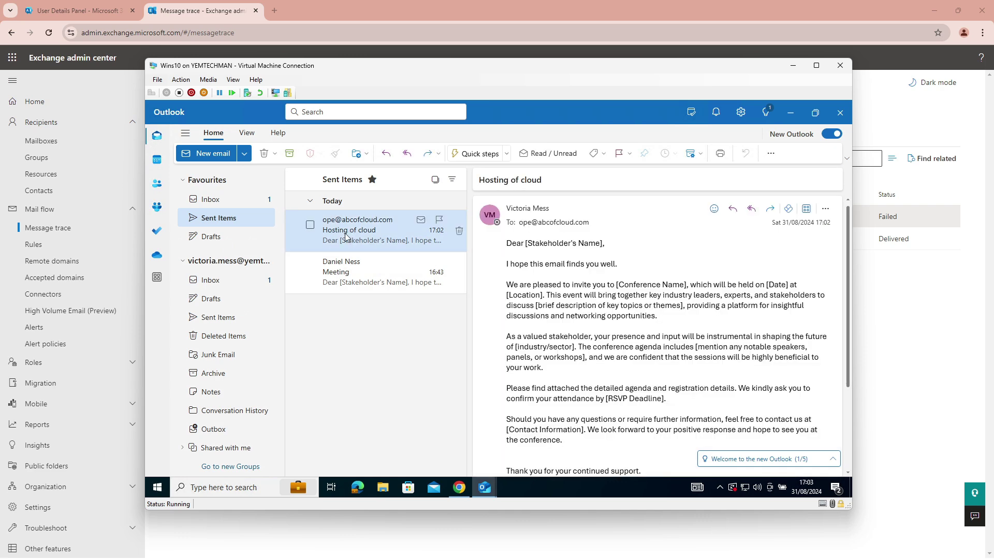
double_click(346, 236)
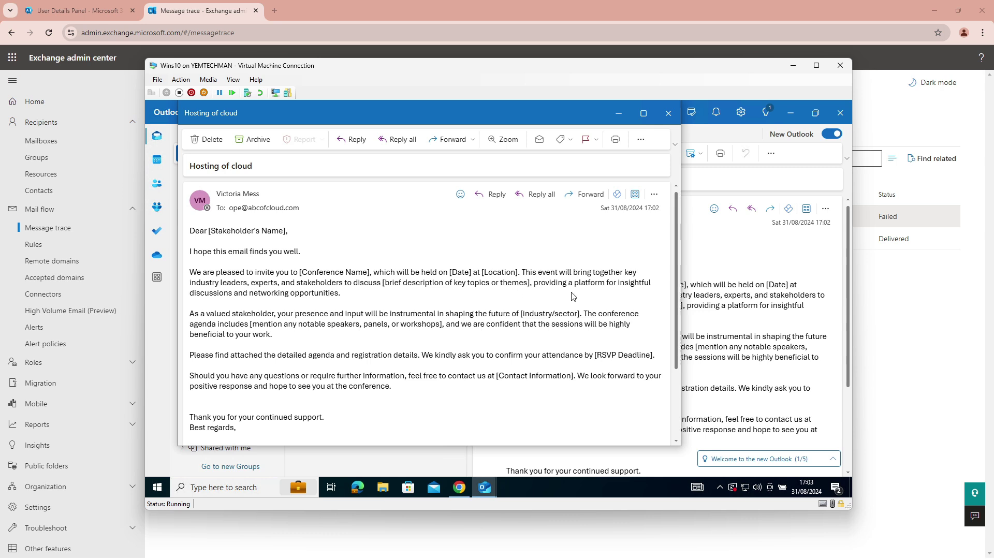
Recall 'Hosting of cloud' from recipients' mailboxes and close the message window.
left_click(642, 142)
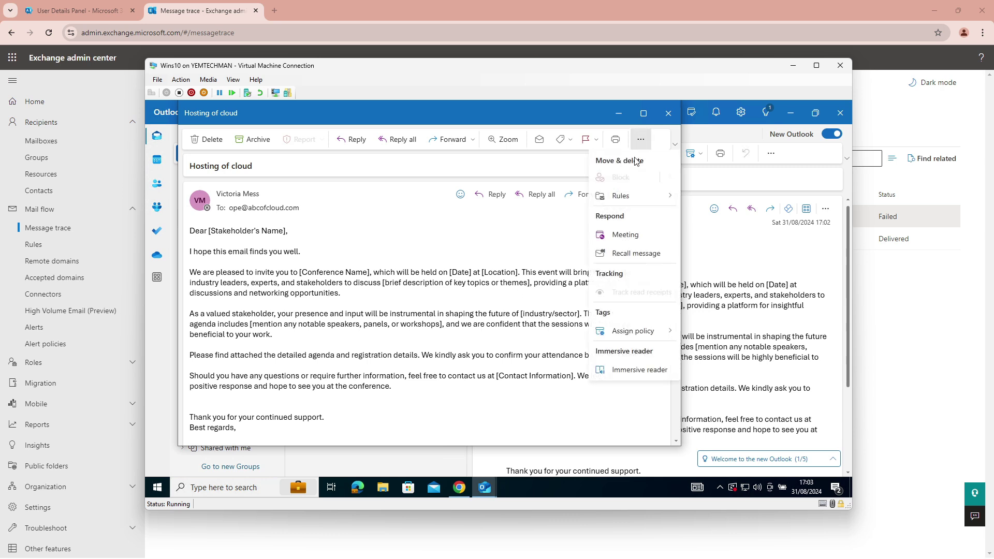
left_click(624, 254)
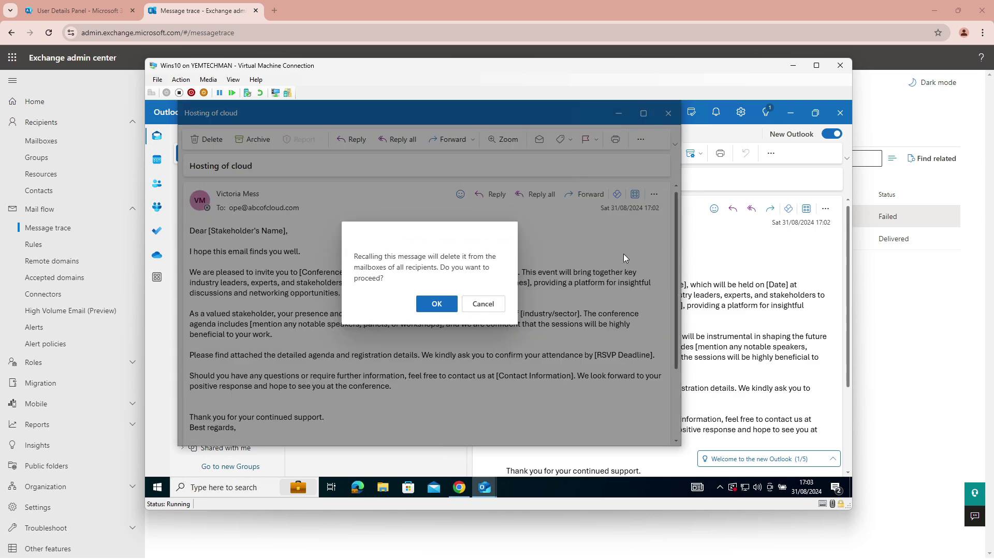
left_click(437, 304)
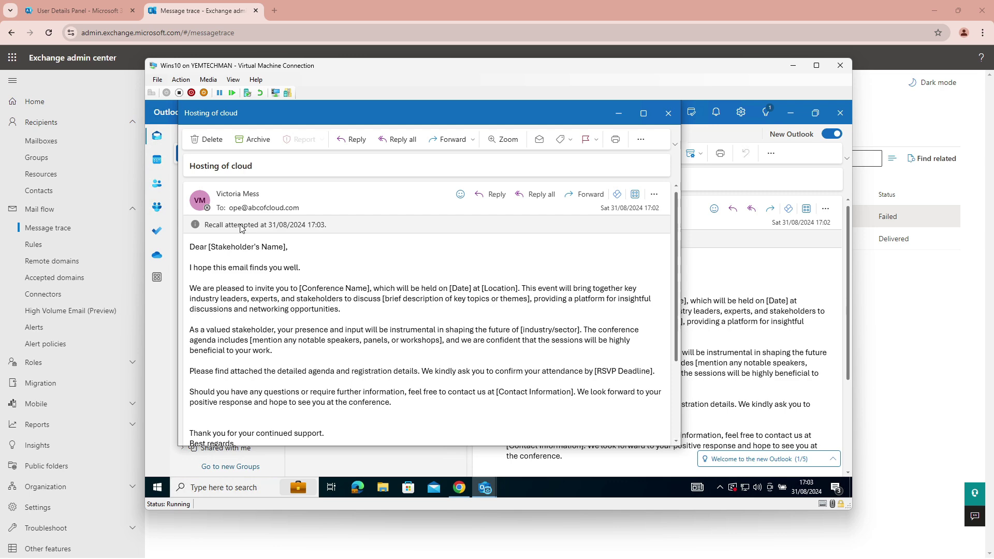
left_click(668, 112)
Open the newest Message Recall Report and view its recall results in the browser.
left_click(216, 200)
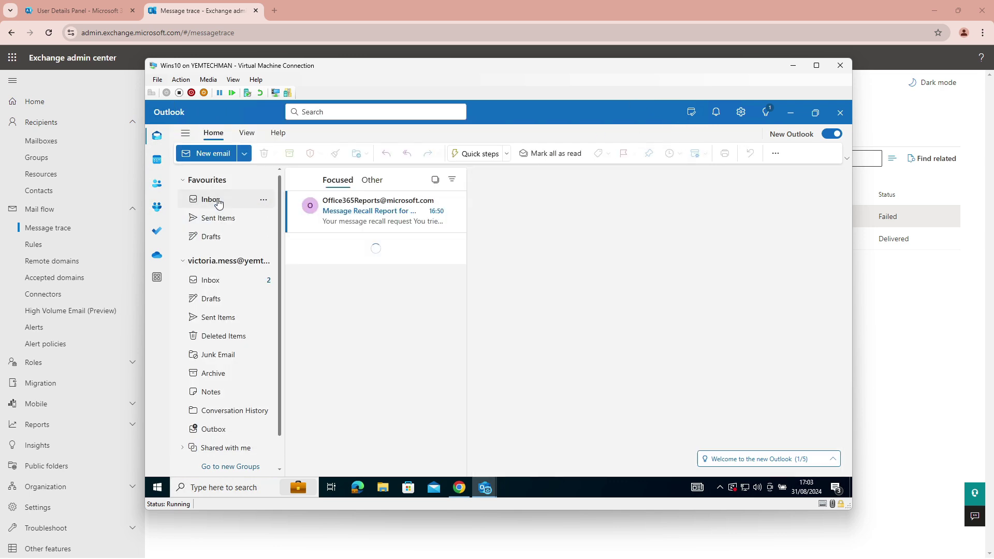
left_click(351, 209)
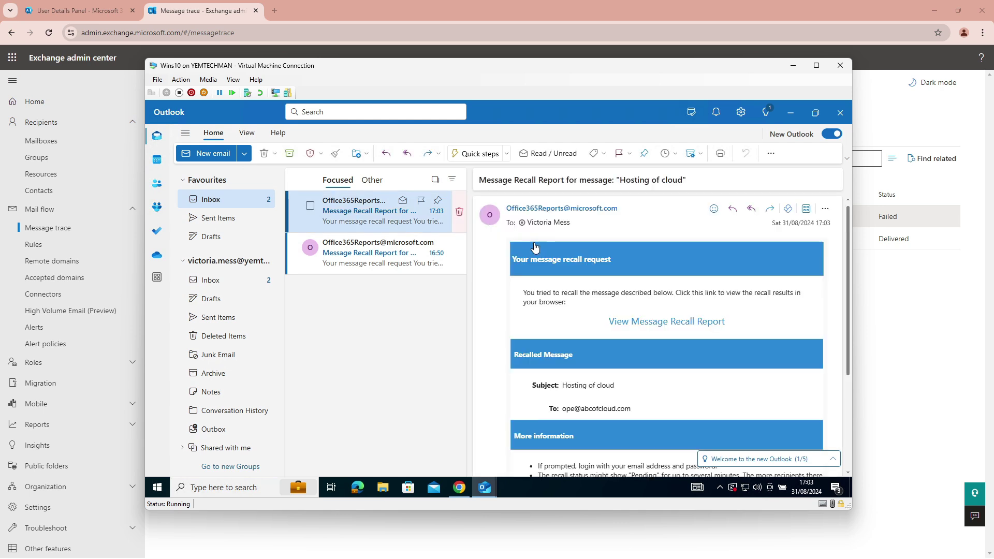
left_click(664, 321)
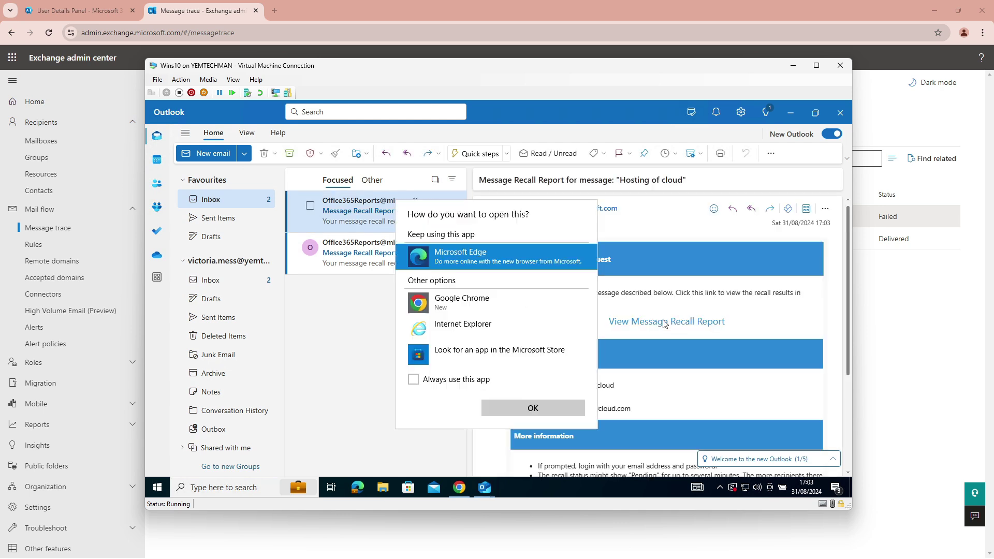
left_click(696, 308)
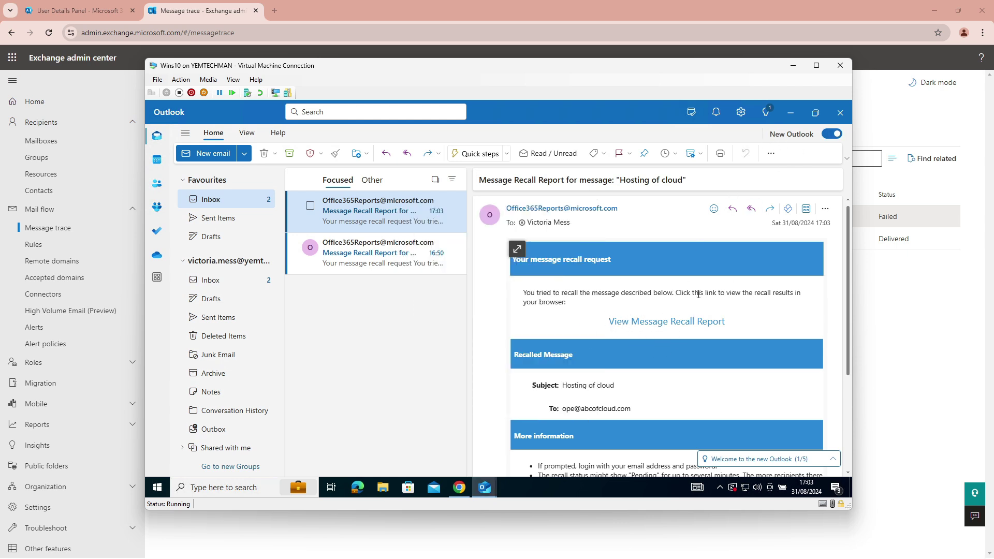
Minimize the virtual machine window.
left_click(458, 489)
left_click(459, 488)
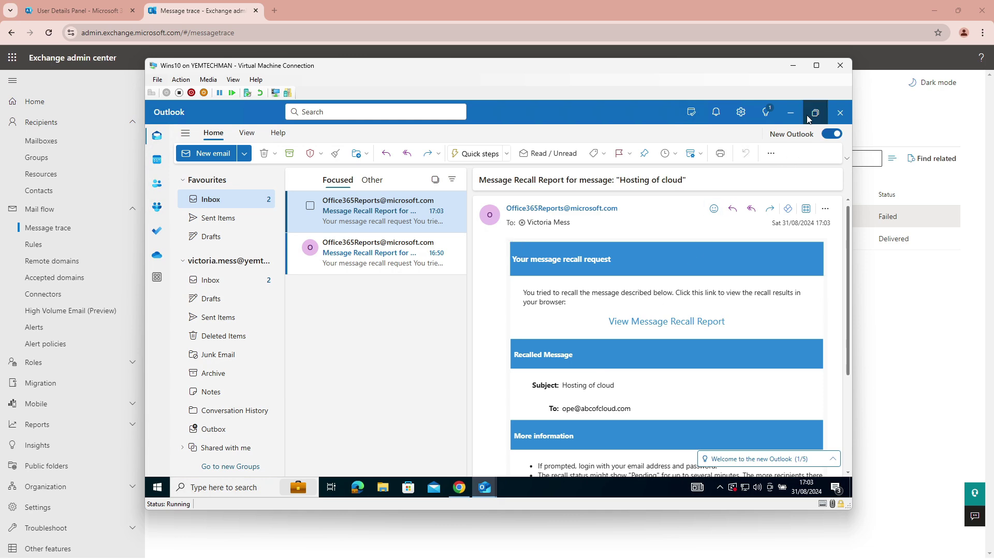
left_click(792, 65)
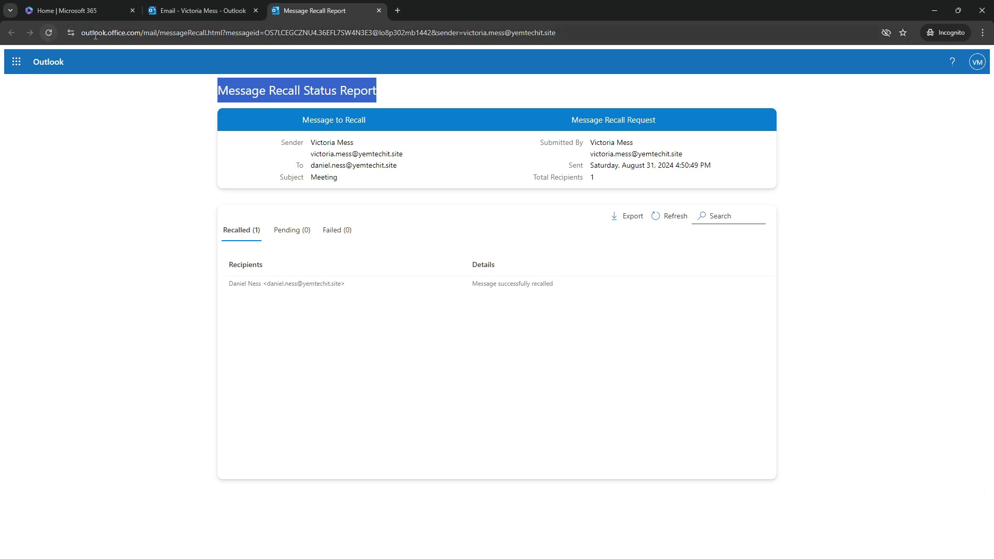
Close the Meeting message recall report.
left_click(176, 7)
left_click(351, 9)
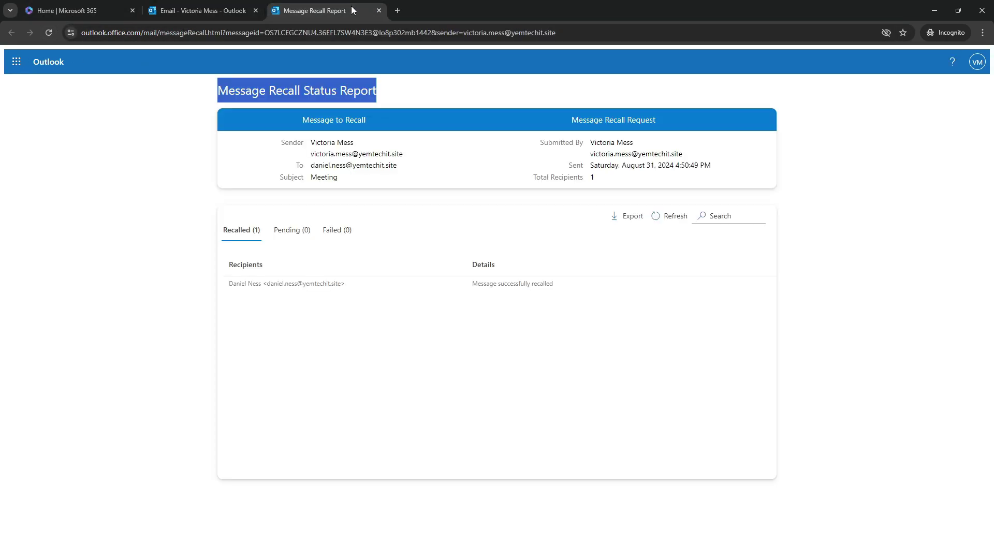
left_click(379, 10)
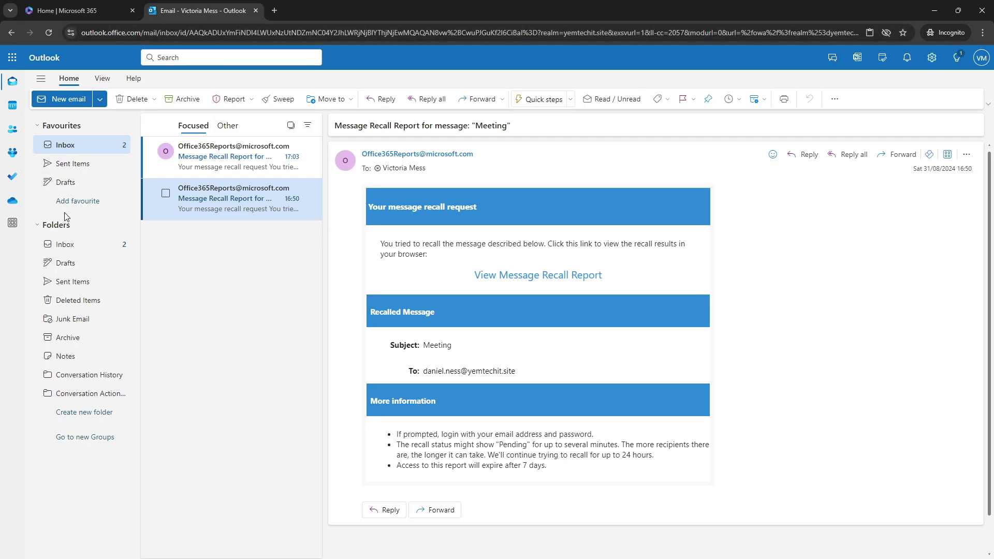
From the Inbox, open the recall status report for the Hosting of cloud message.
left_click(65, 245)
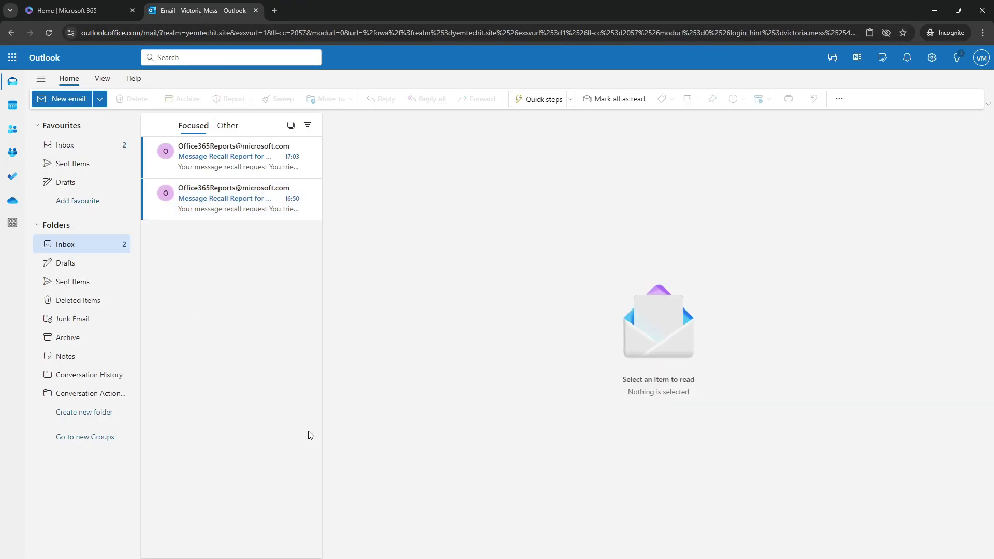
left_click(213, 167)
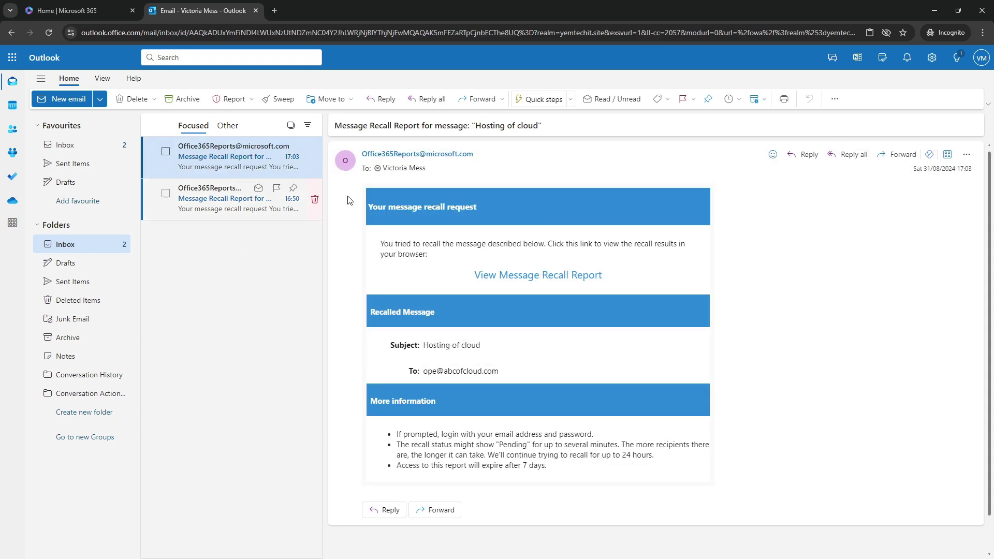
left_click(506, 276)
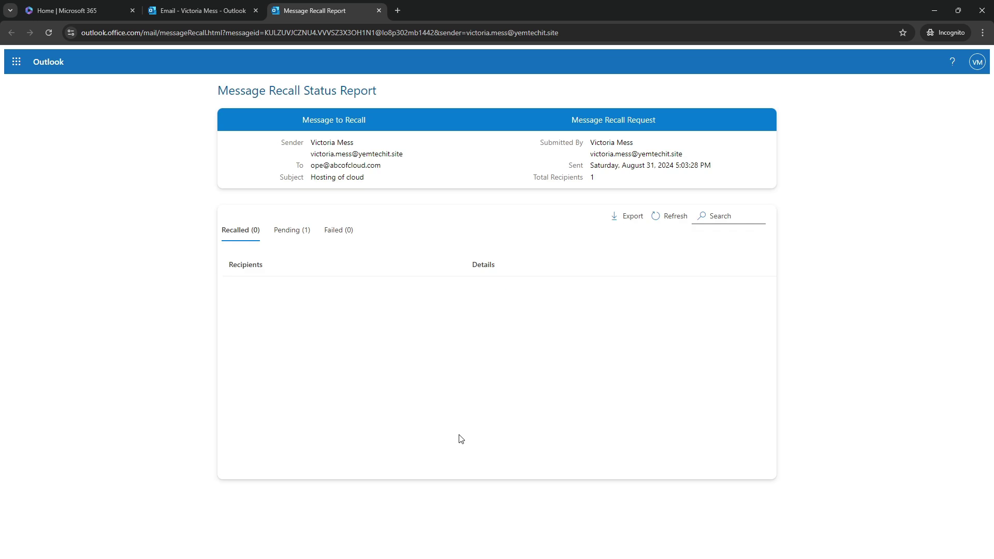
List the Pending (1) recipient and refresh until the counts read Pending 0, Failed 1.
left_click(292, 234)
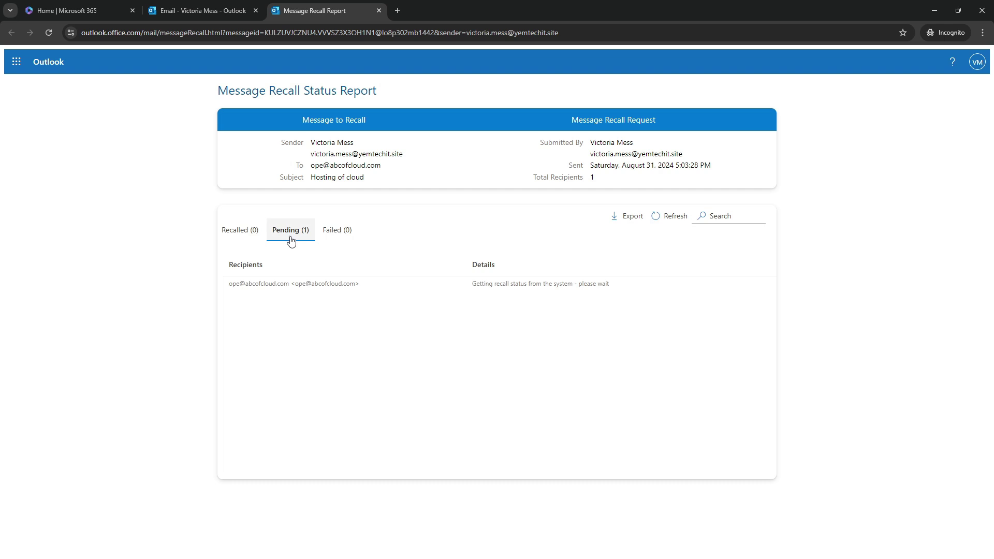
left_click(671, 216)
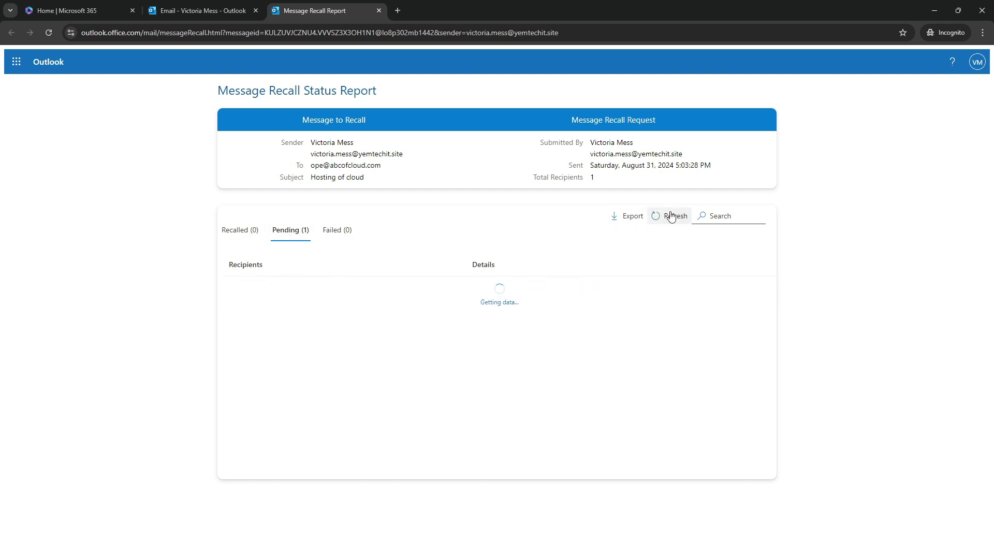
left_click(671, 216)
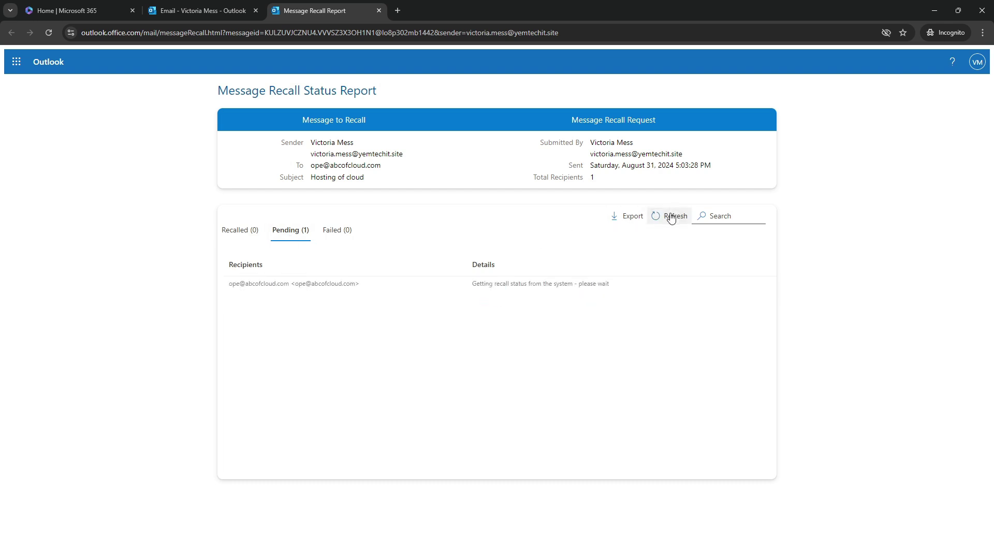
left_click(671, 216)
left_click(671, 216)
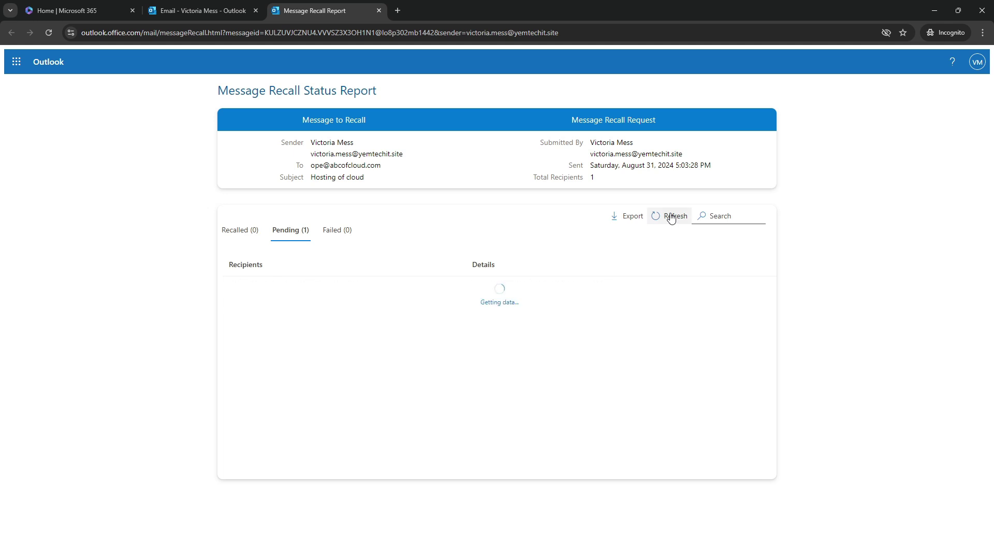
left_click(671, 216)
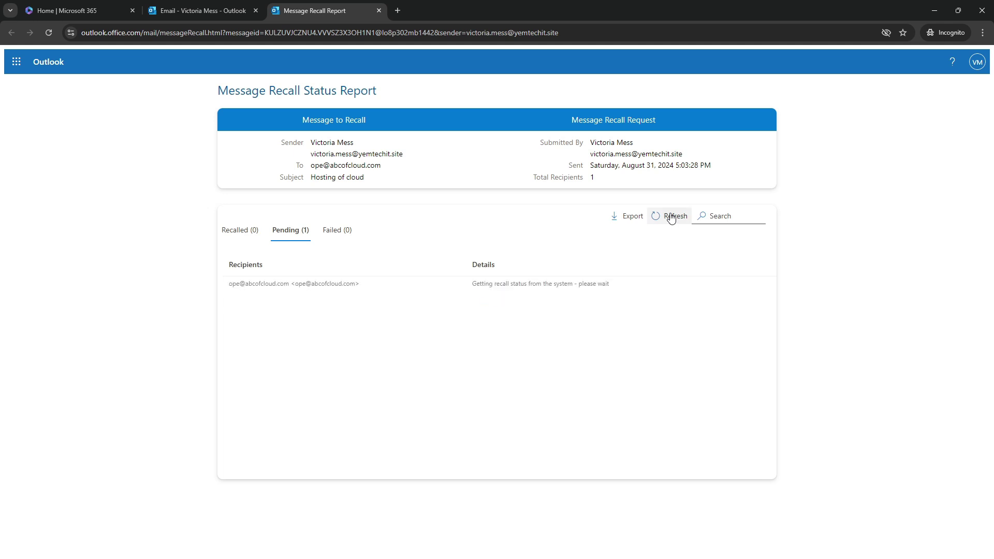
left_click(672, 216)
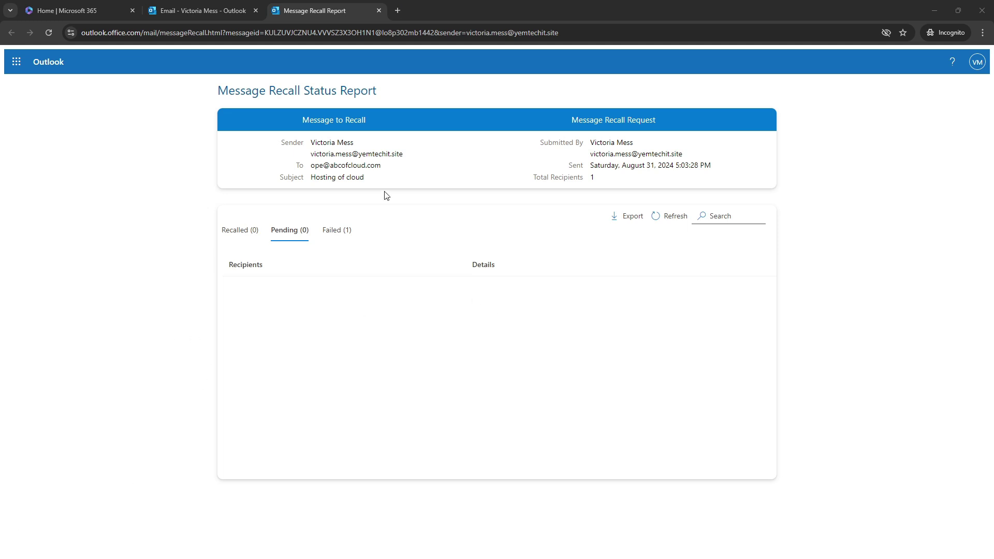
Compare the Failed and Succeeded recipient lists, ending on the Failed (1) list.
left_click(336, 235)
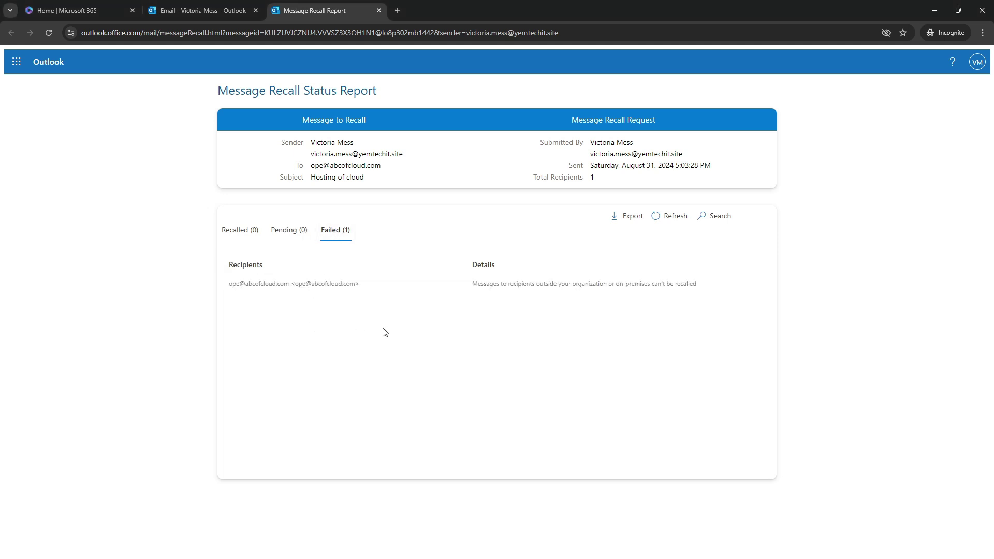
left_click(236, 230)
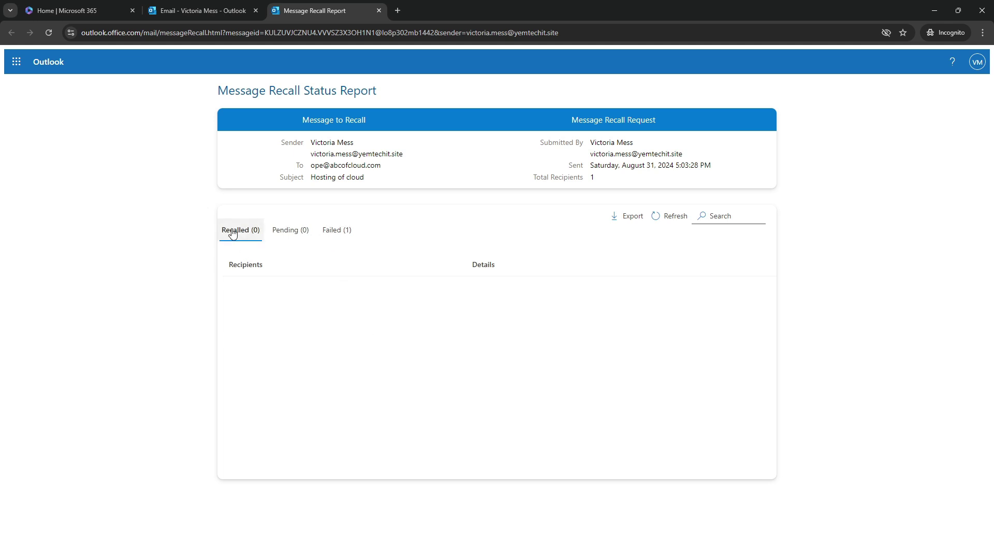
left_click(334, 230)
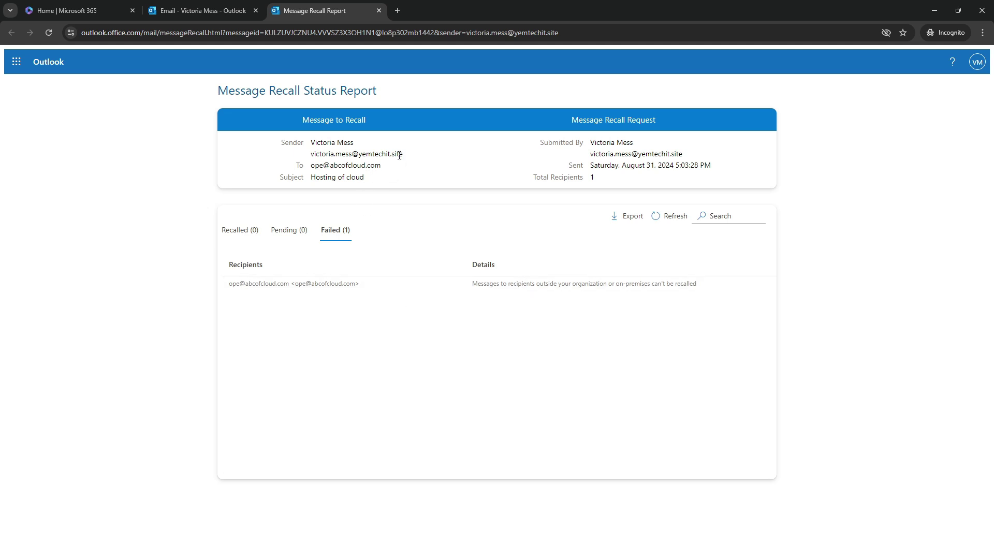
Highlight the sender's domain and the external recipient address, then refresh the recall status.
left_click_drag(361, 154, 404, 155)
left_click_drag(329, 166, 381, 171)
left_click(349, 171)
left_click_drag(383, 165, 311, 172)
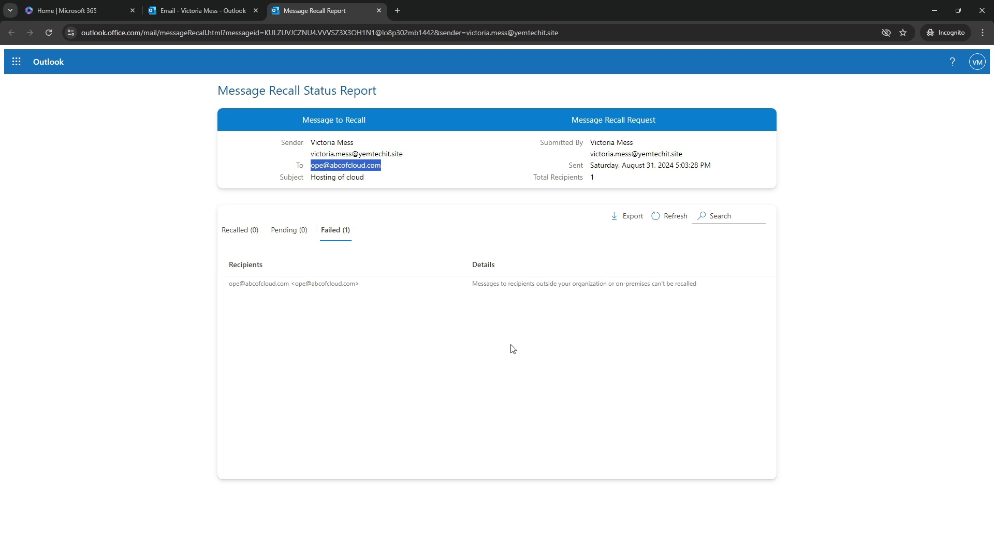
left_click(673, 217)
left_click(675, 218)
Read 'Recall: Hosting of cloud' and the still-present original in the recipient's Inbox.
key("alt+Tab")
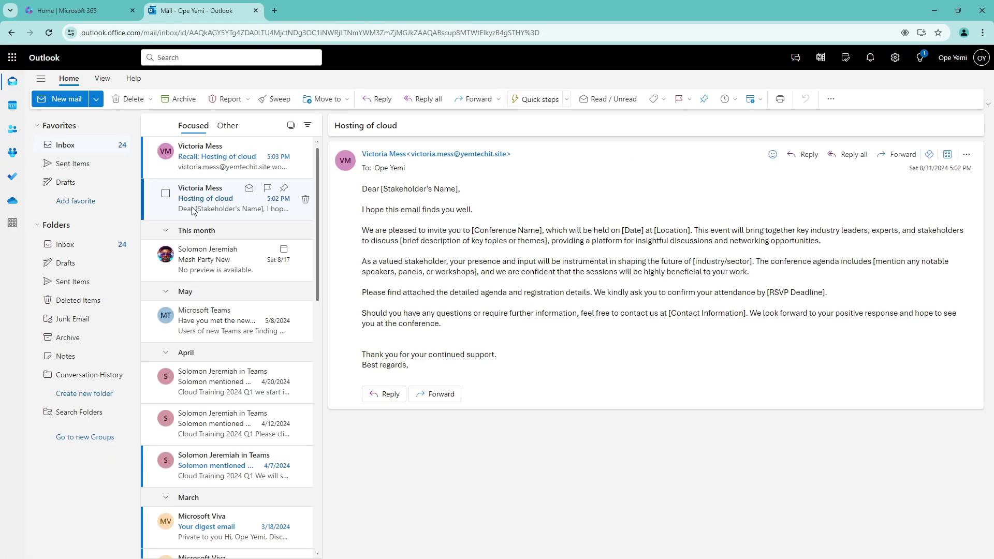
left_click(195, 158)
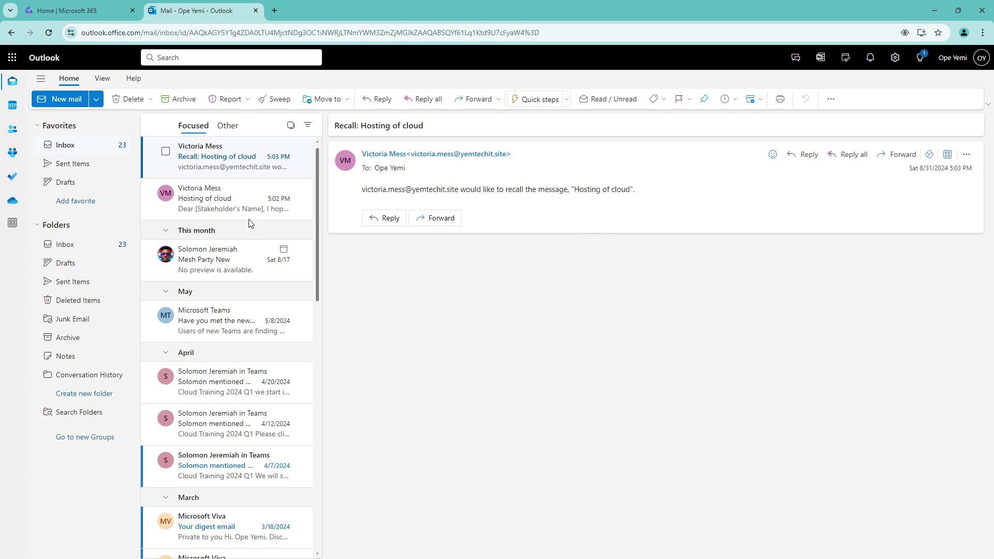
left_click(211, 192)
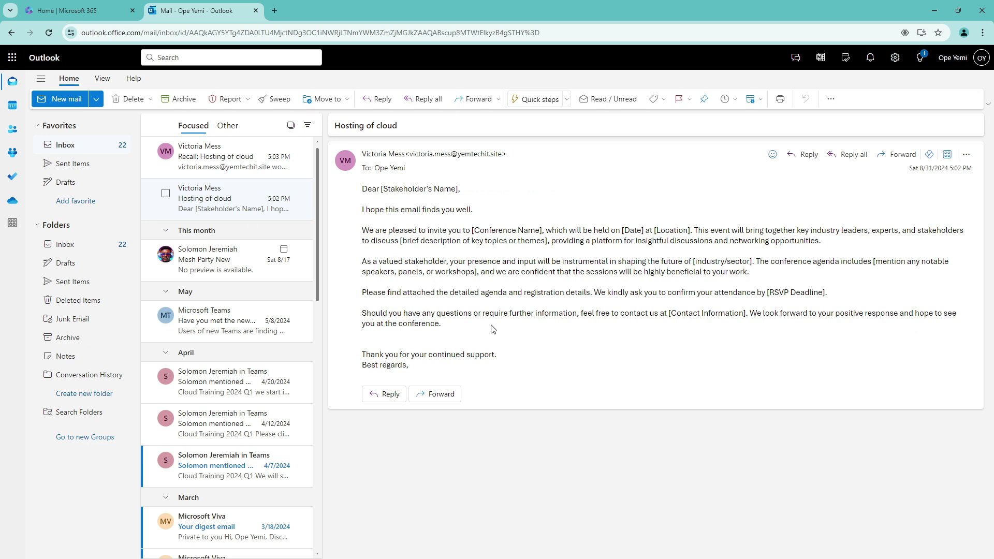
left_click(933, 10)
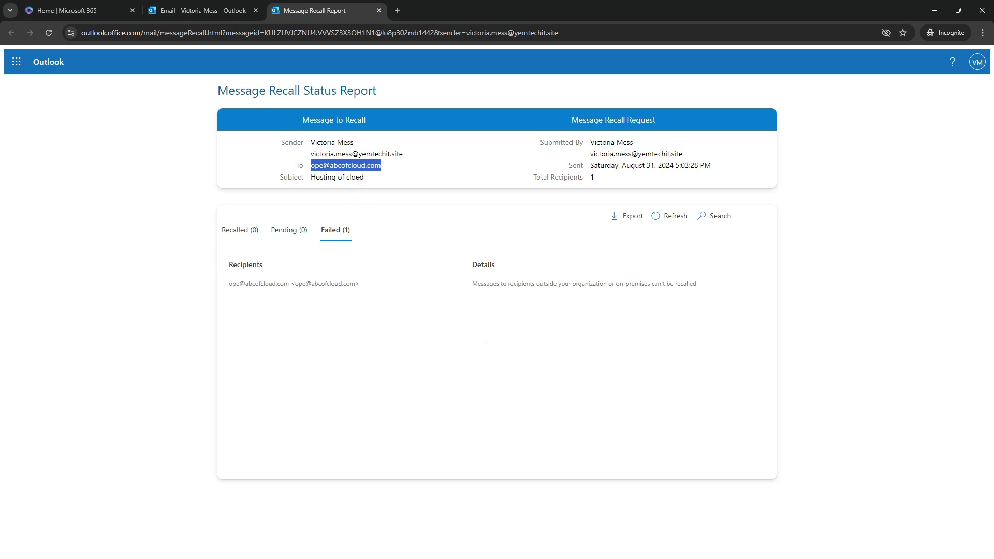
left_click(353, 187)
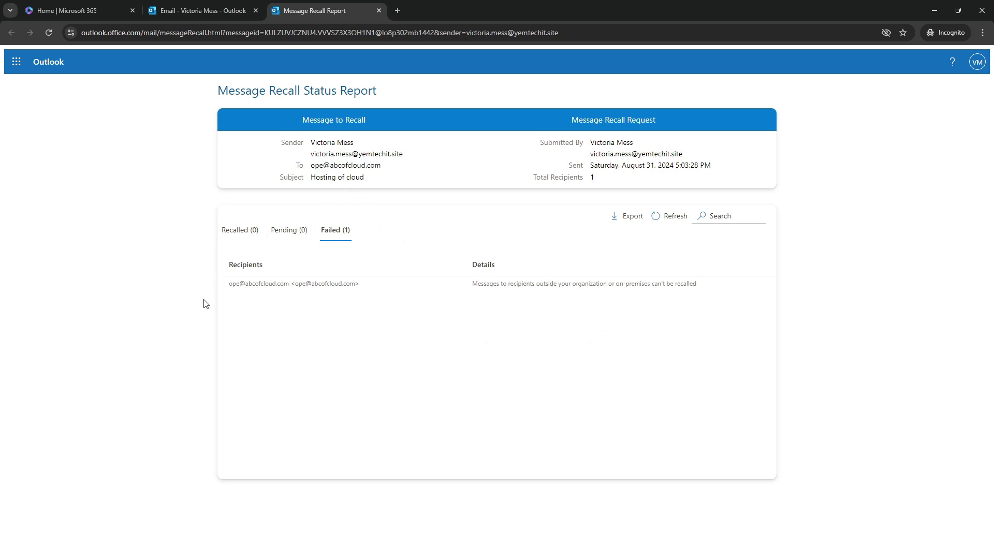